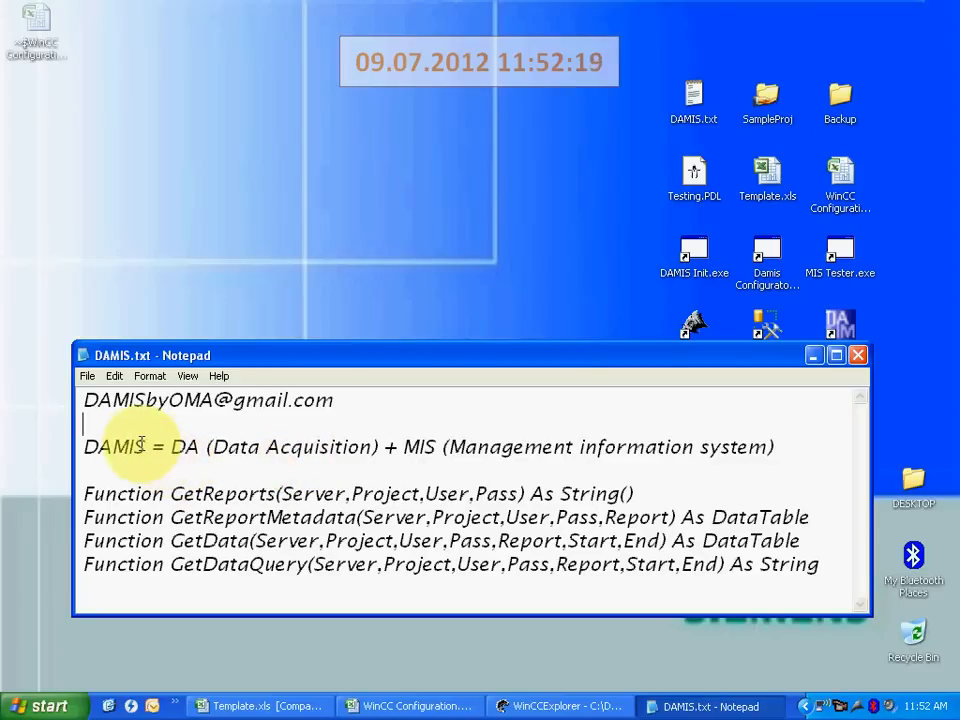
Review the DAMIS definition in the notes and look over the WinCC configuration workbook, the WinCC Explorer project and the SampleProj folder.
left_click_drag(145, 447, 84, 446)
left_click_drag(171, 447, 789, 447)
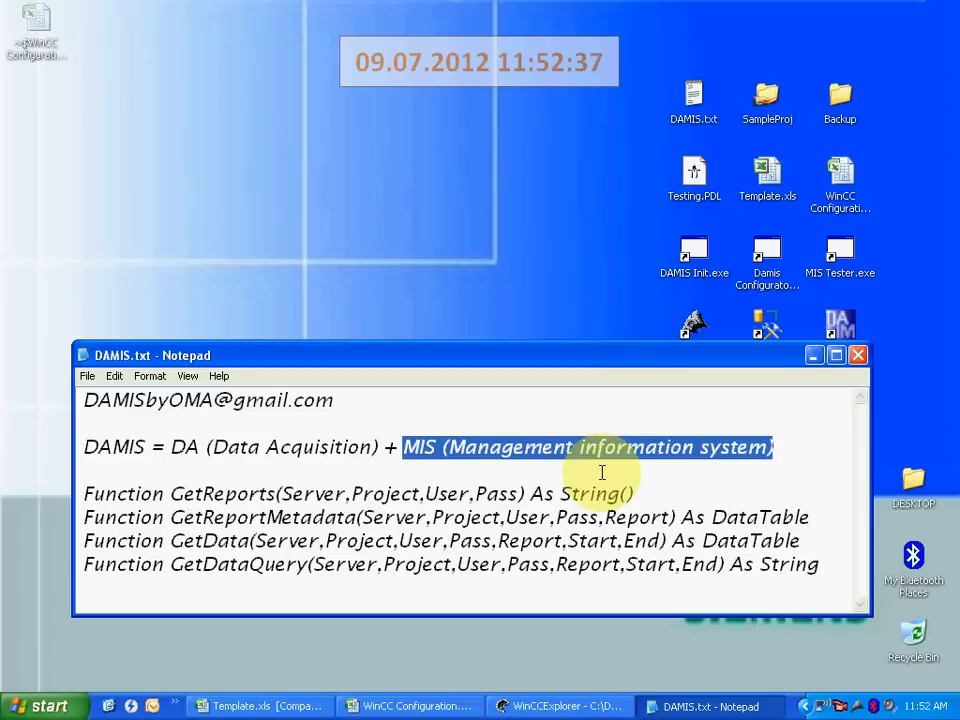
left_click(402, 706)
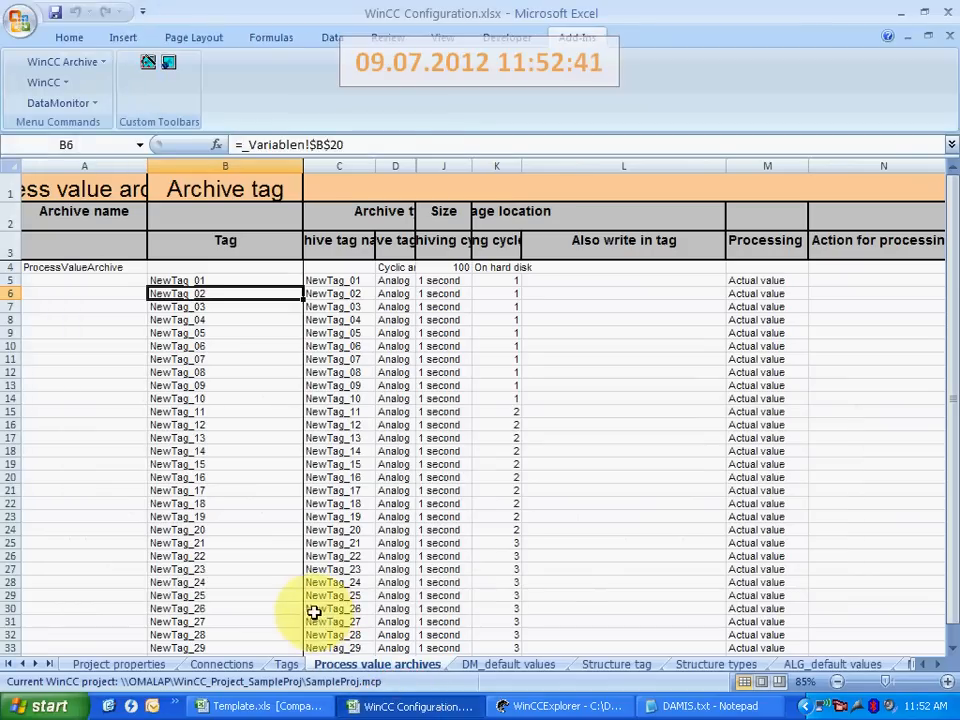
left_click(533, 702)
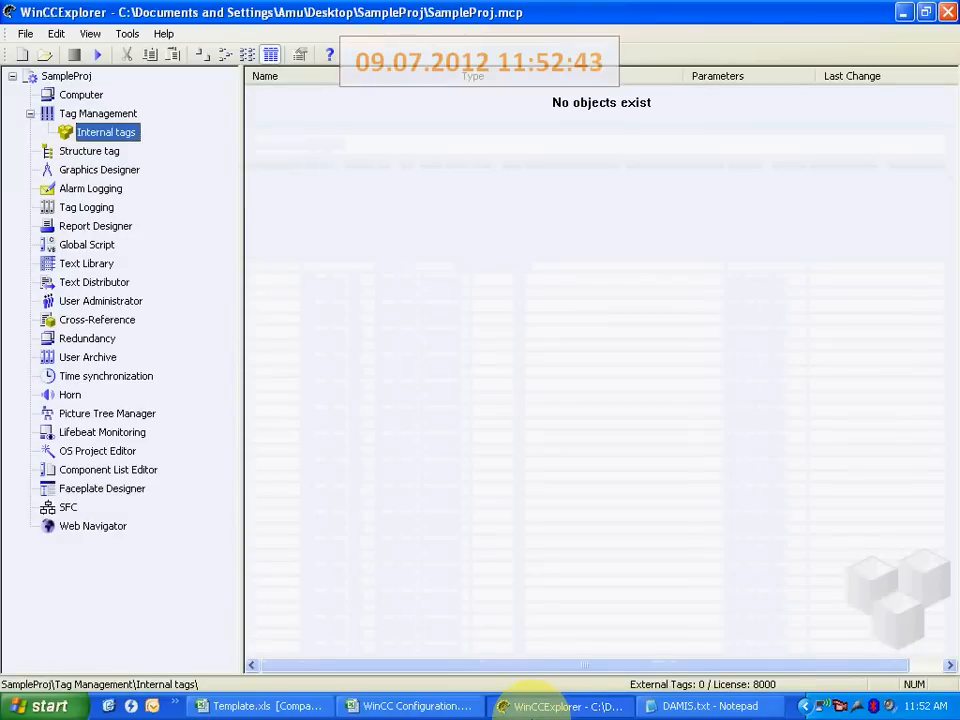
left_click(533, 703)
left_click(766, 97)
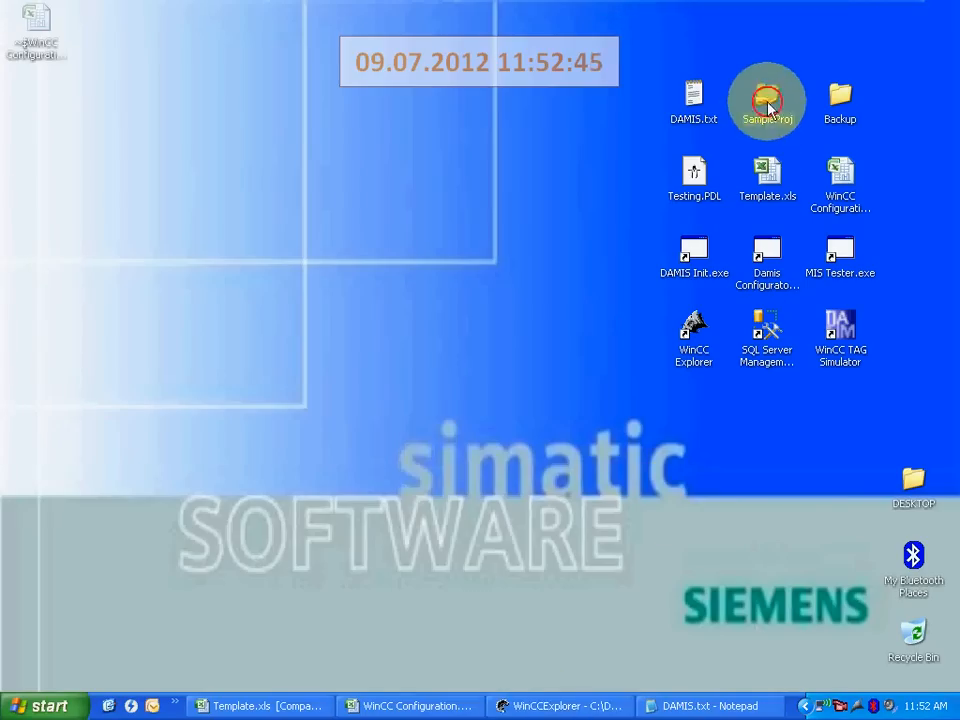
Switch to Template.xls in Excel and examine the trigger settings of the Rise, Fall and RiseFall groups.
left_click(250, 704)
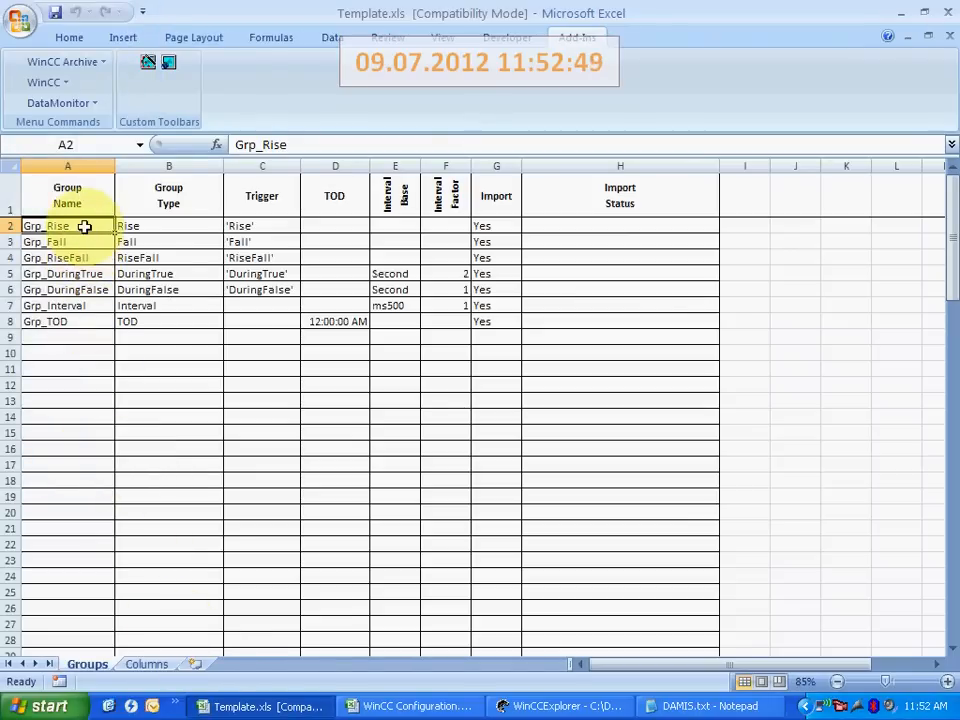
left_click(260, 226)
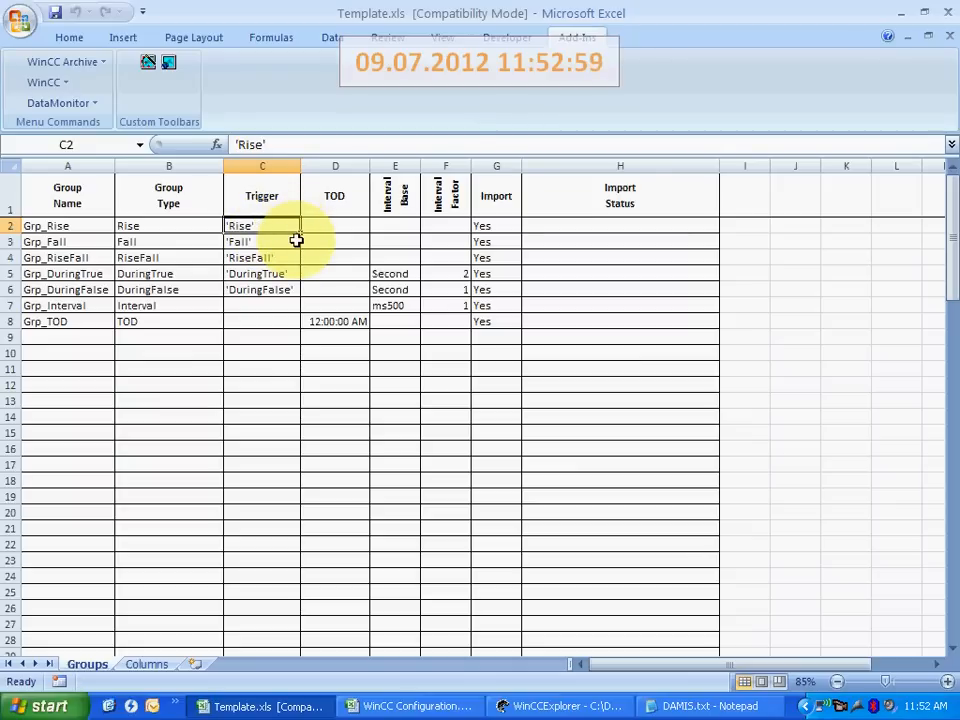
left_click(402, 225)
left_click_drag(424, 221, 435, 220)
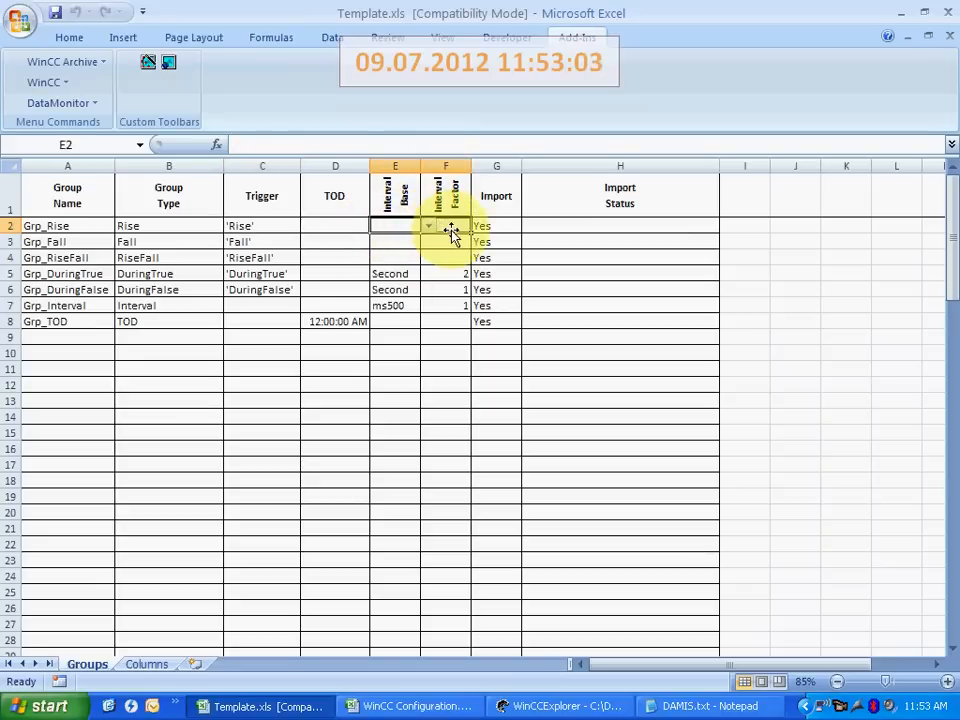
left_click(272, 227)
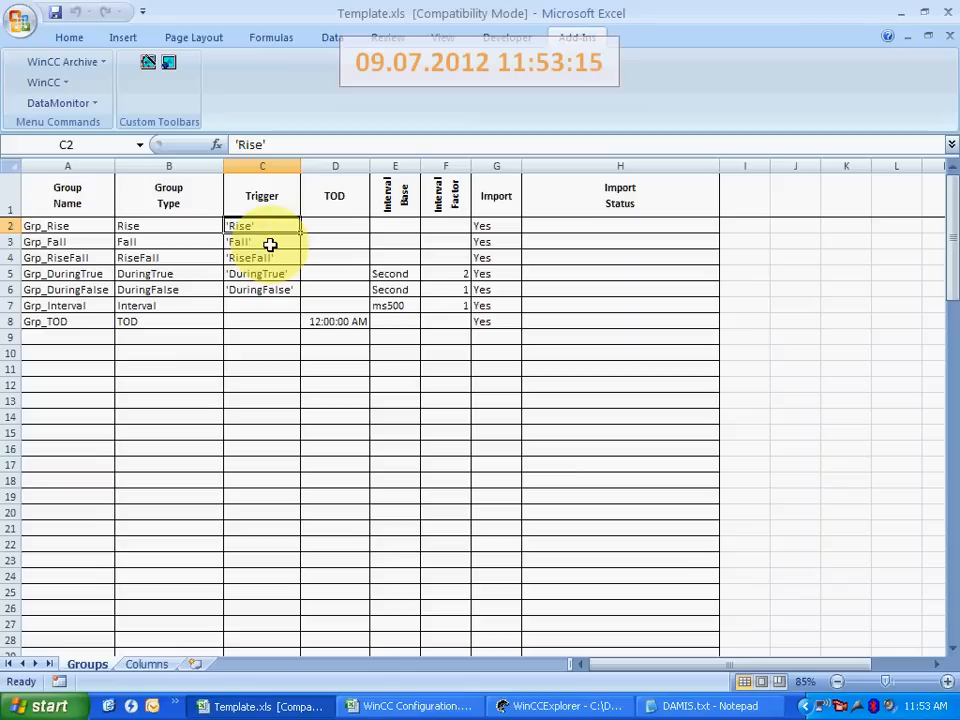
left_click(270, 245)
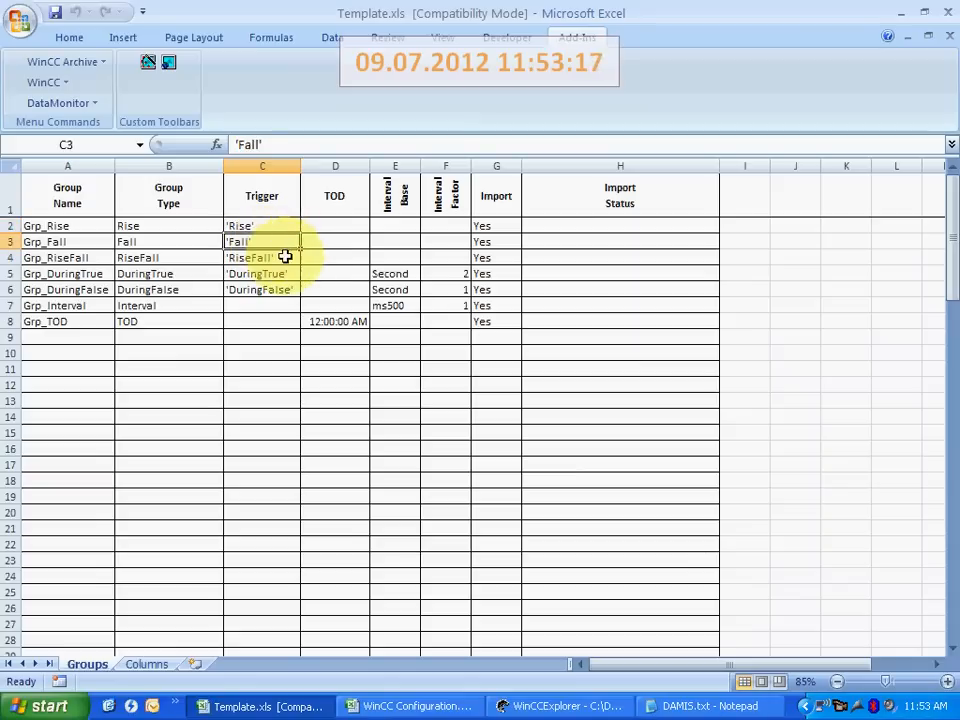
left_click(284, 258)
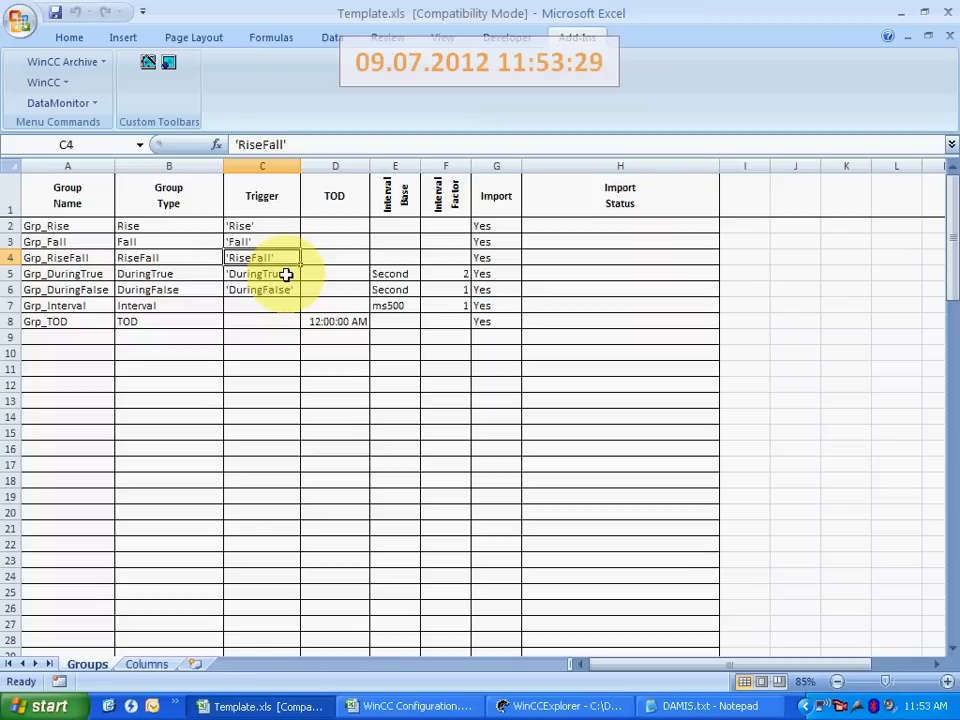
Examine the trigger, interval base, interval factor and TOD settings of the DuringTrue, DuringFalse, Interval and TOD groups.
left_click(286, 274)
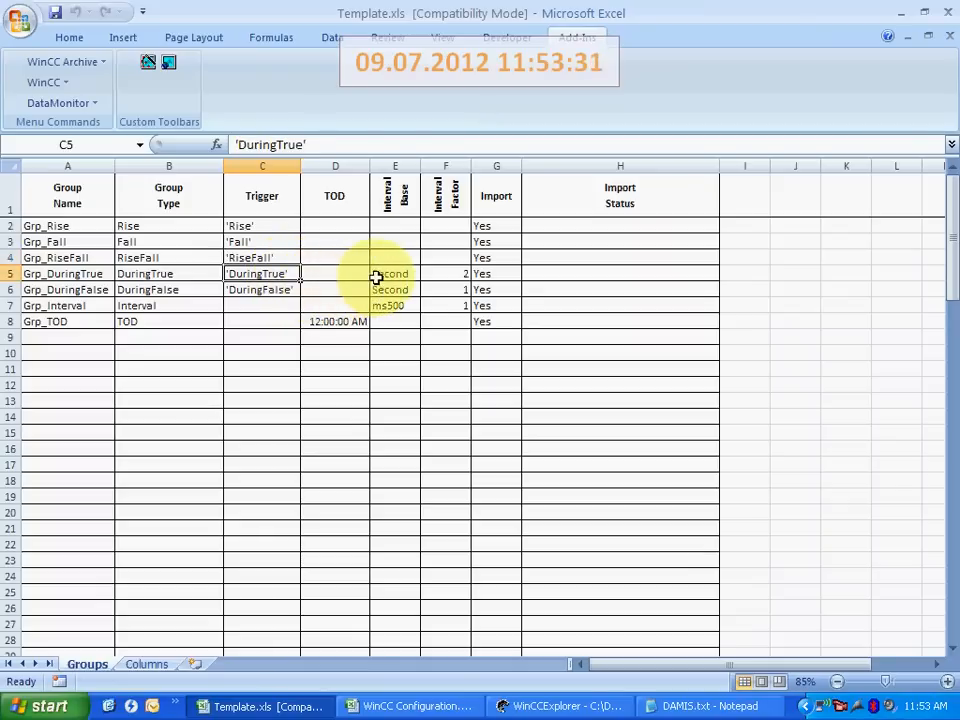
left_click_drag(381, 274, 457, 272)
left_click(257, 291)
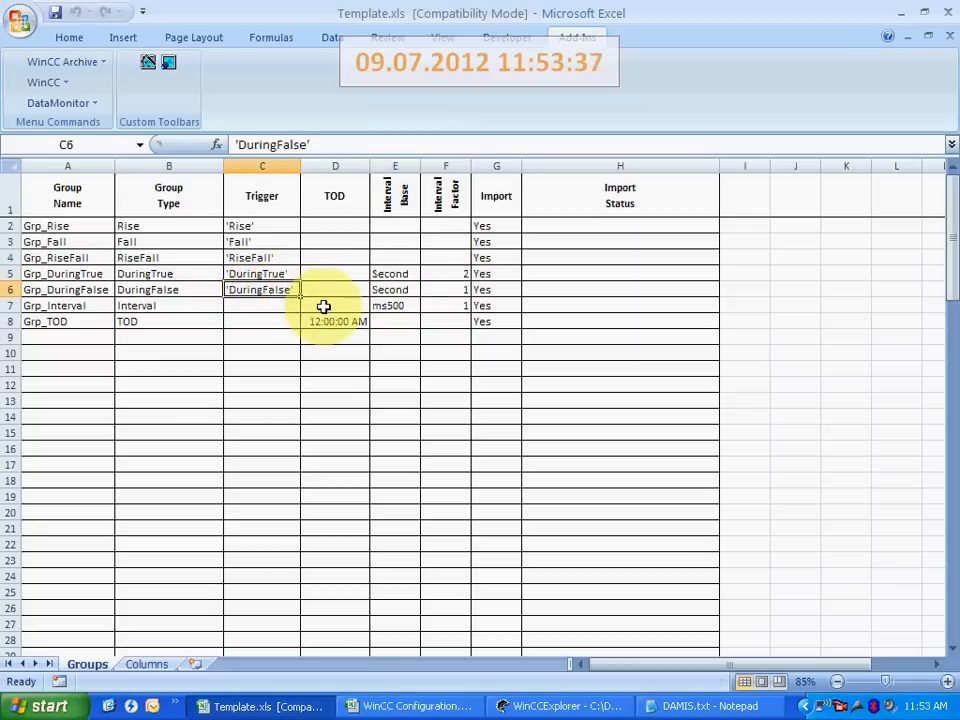
left_click(405, 288)
left_click_drag(405, 288, 444, 298)
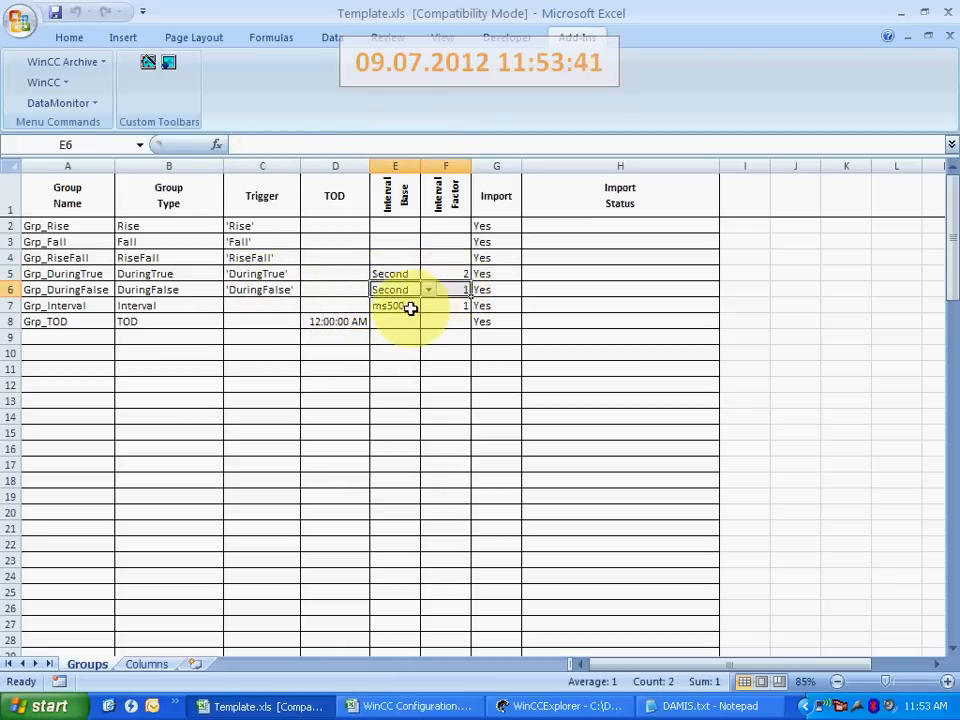
left_click(64, 306)
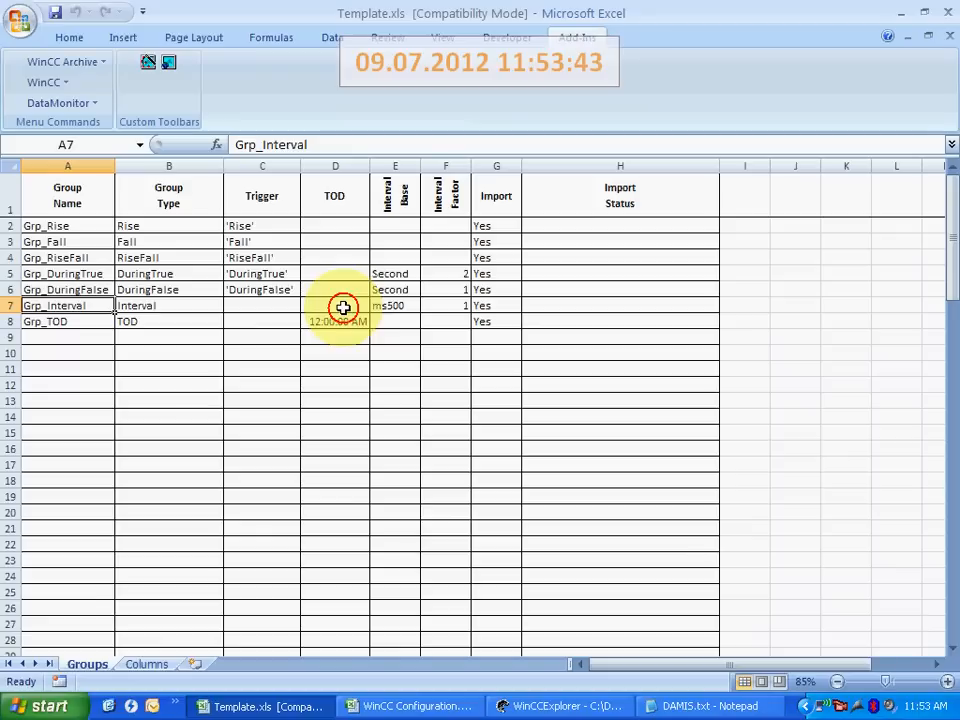
left_click_drag(405, 306, 440, 314)
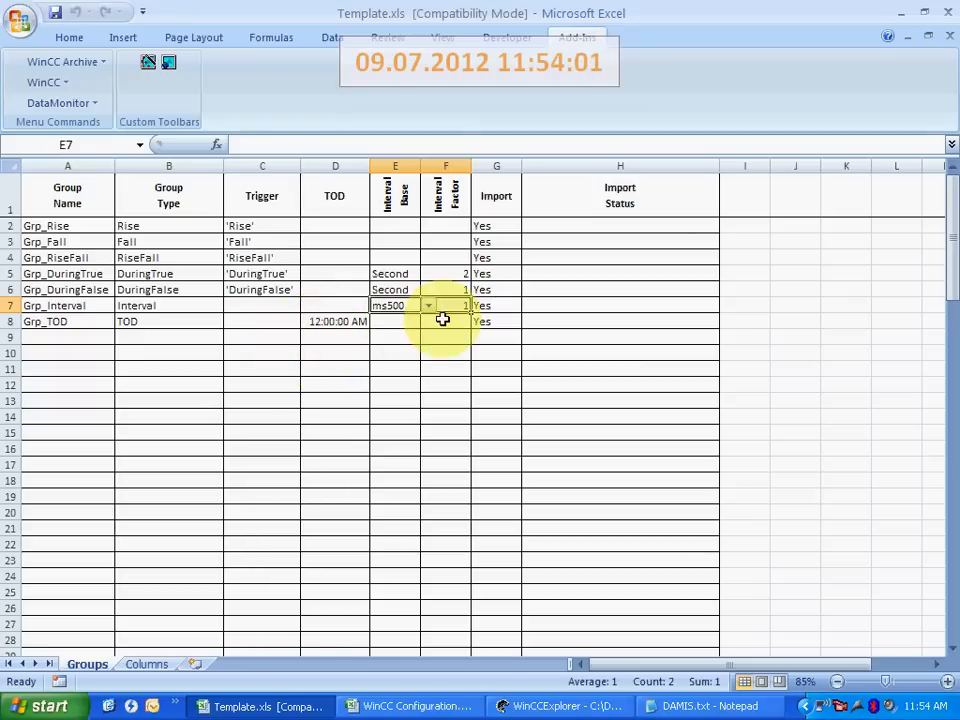
left_click(355, 324)
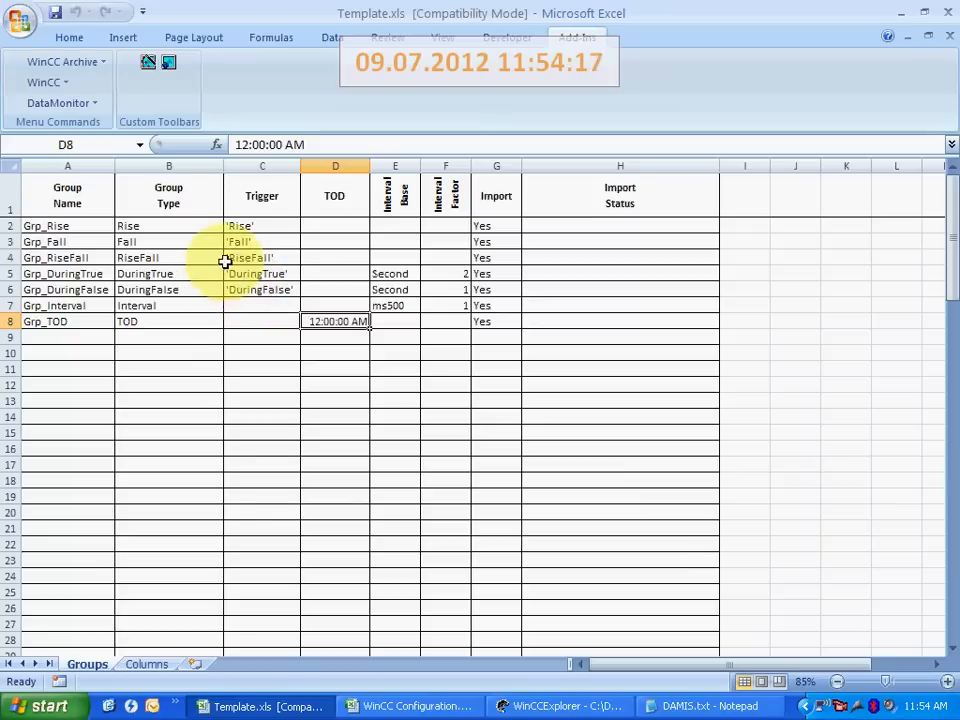
left_click(161, 227)
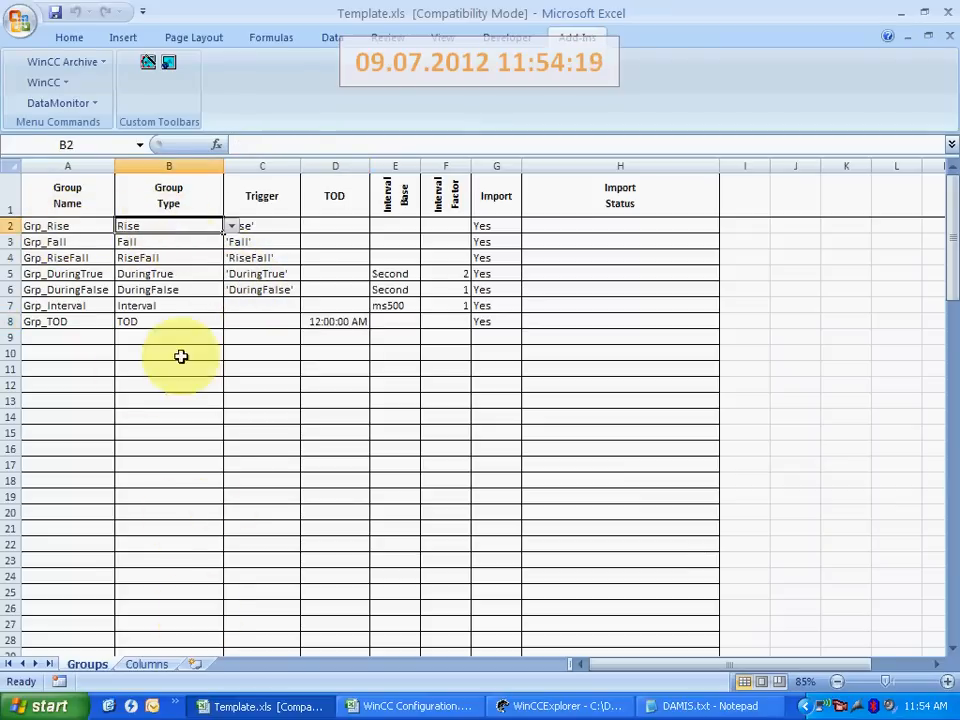
Examine the column type, column expression and import status fields of the Grp_Rise rows on the Columns sheet.
left_click(152, 660)
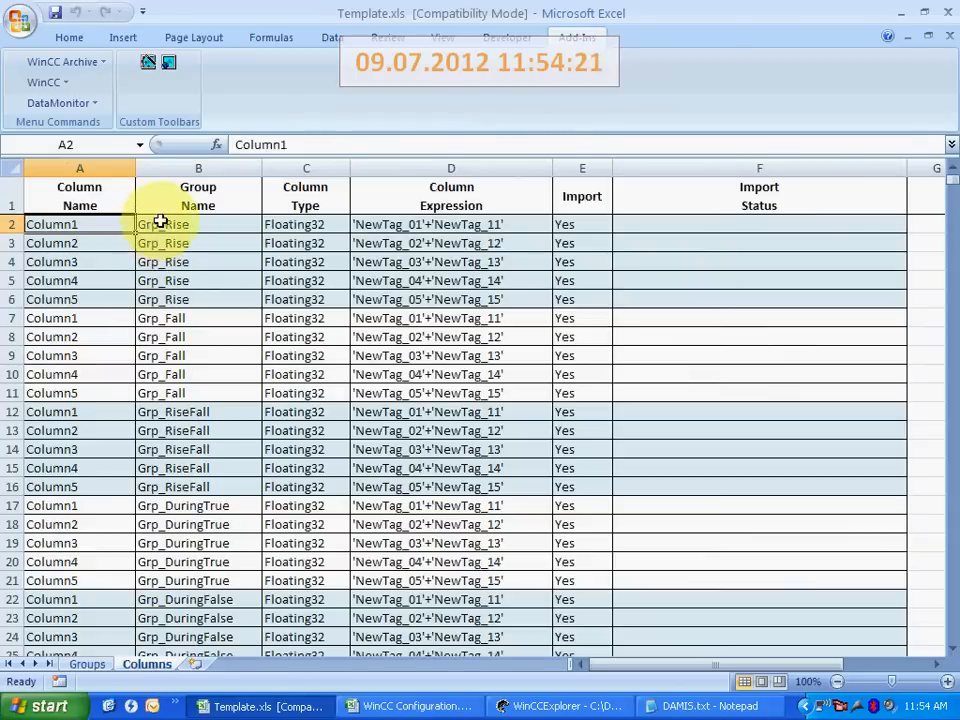
left_click(340, 224)
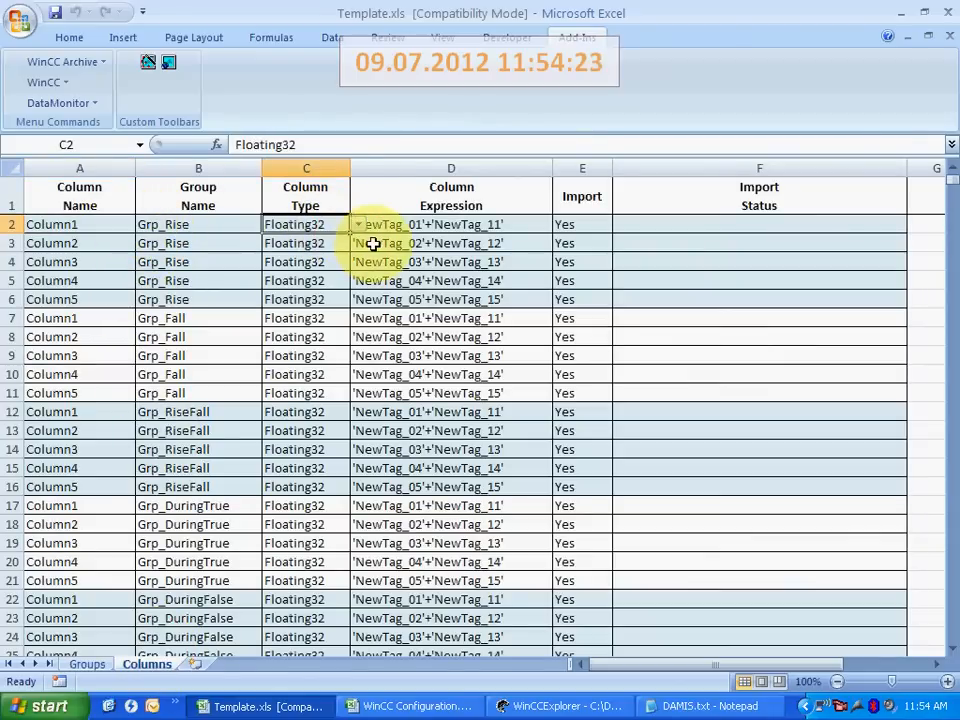
left_click(424, 222)
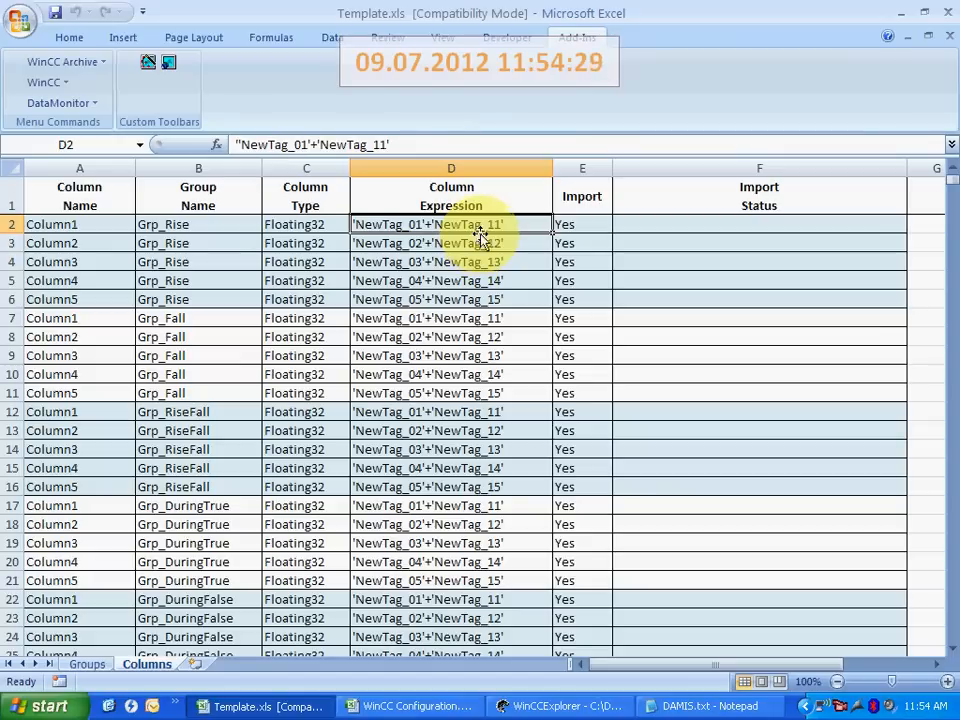
left_click_drag(373, 240, 414, 292)
scroll(414, 292, "down", 1)
scroll(414, 295, "up", 1)
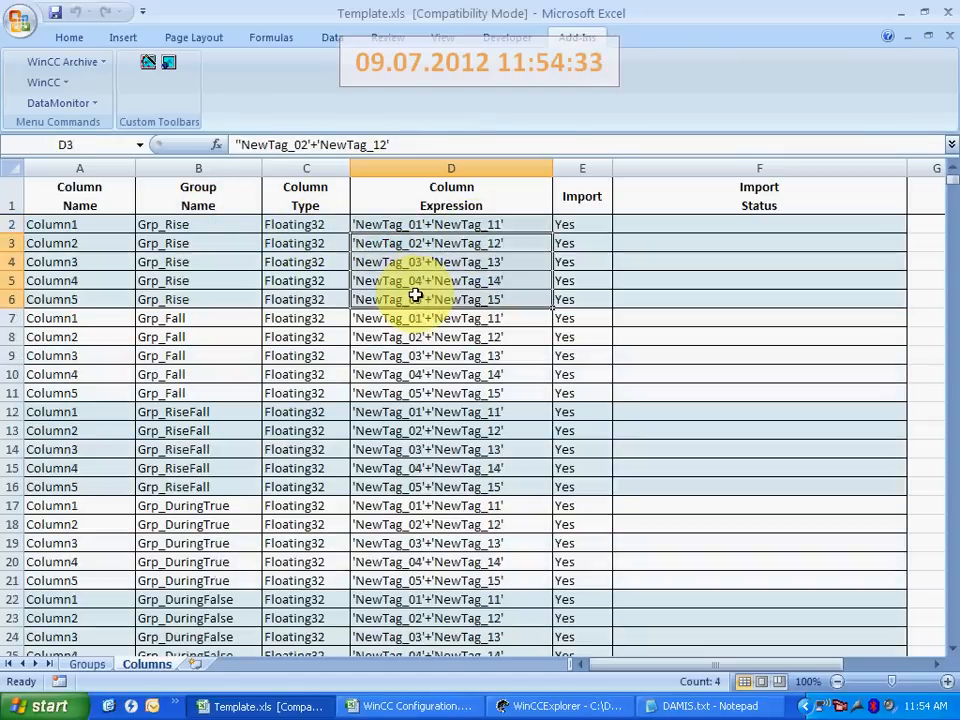
left_click(706, 228)
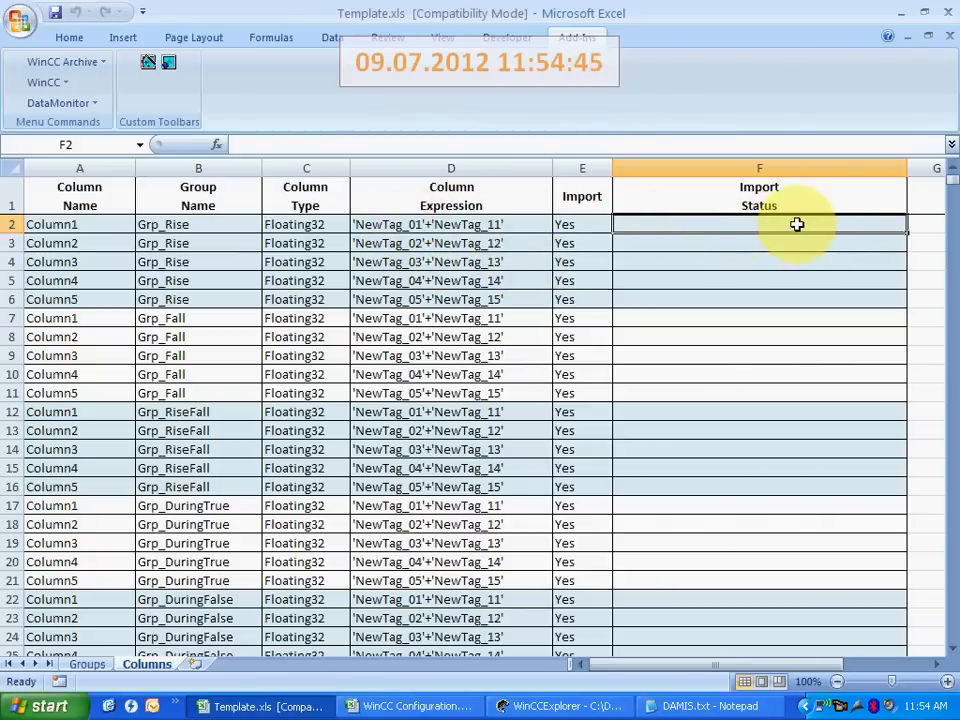
left_click(514, 229)
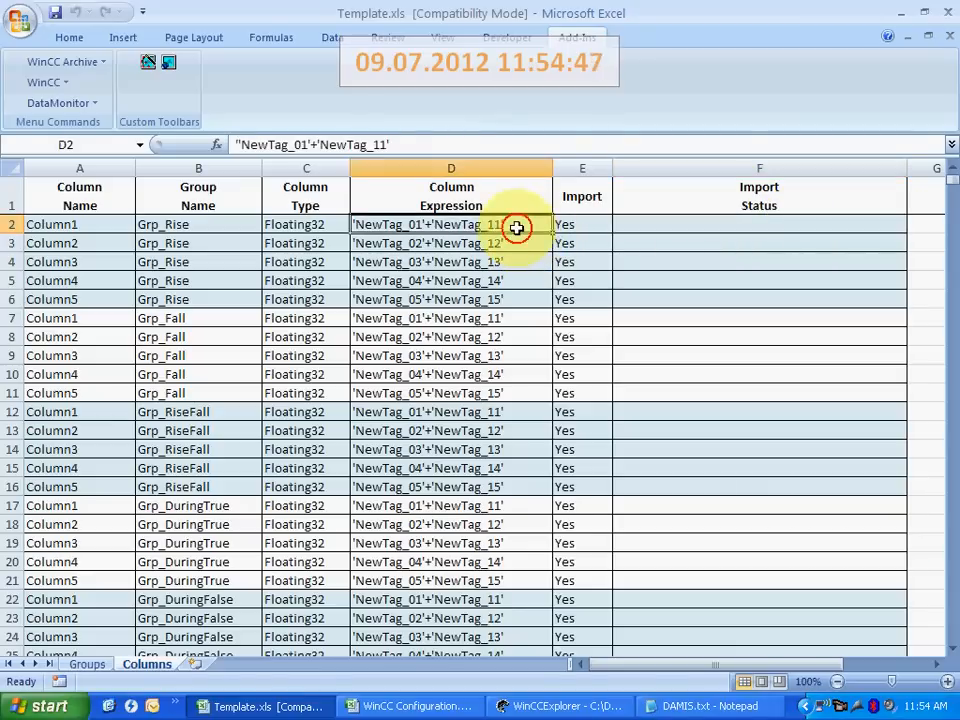
left_click(729, 223)
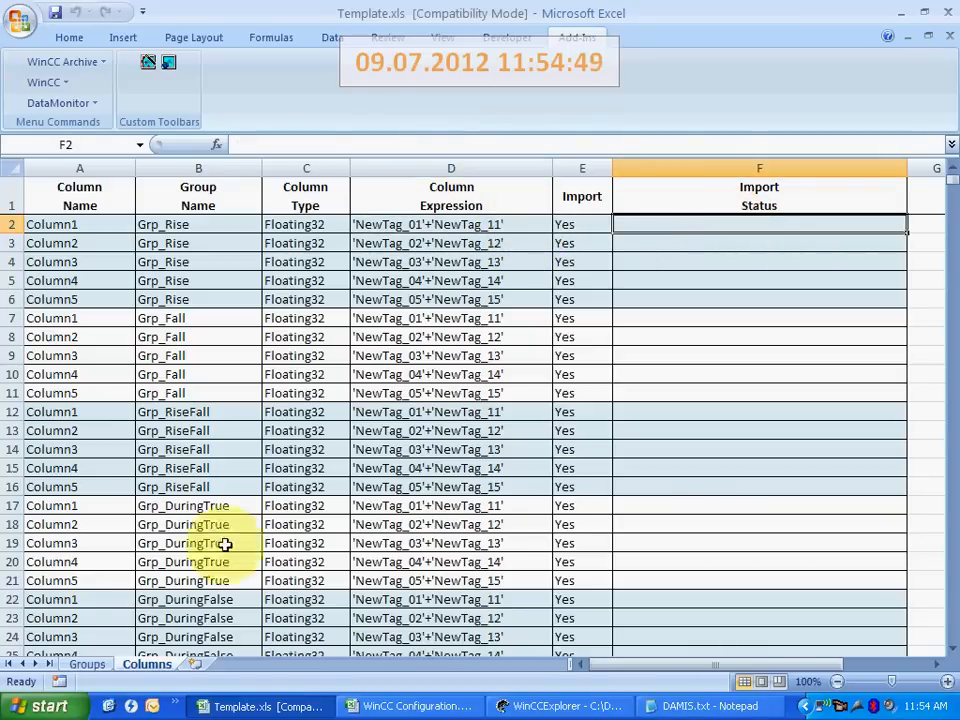
Compare the Groups sheet with the Columns sheet, looking through the column expressions of all the groups.
left_click(95, 668)
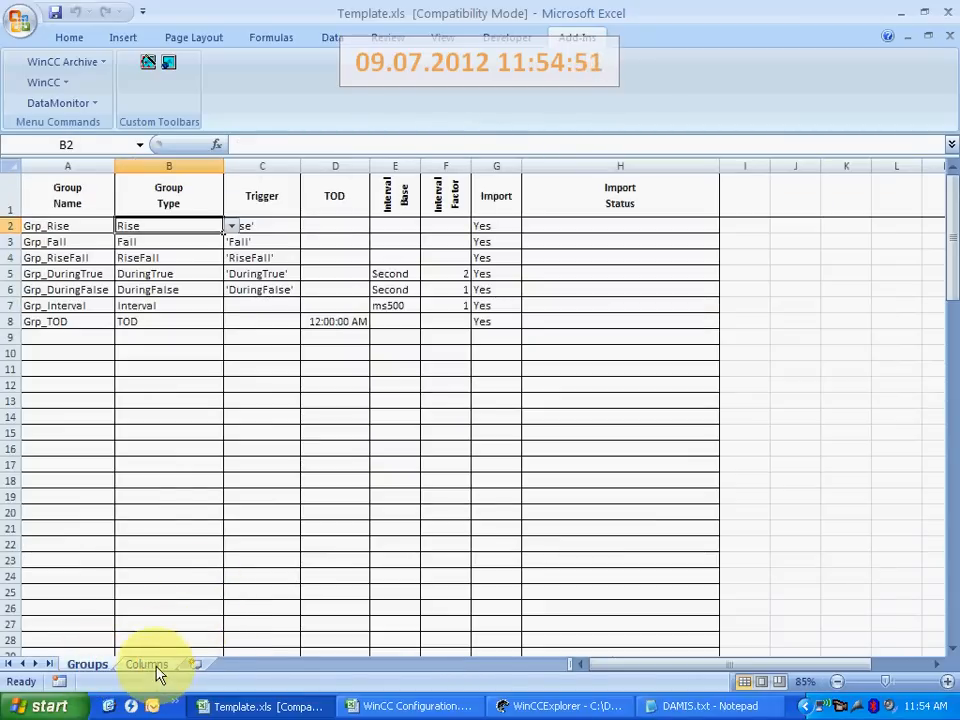
left_click(155, 668)
left_click(390, 541)
scroll(397, 537, "down", 4)
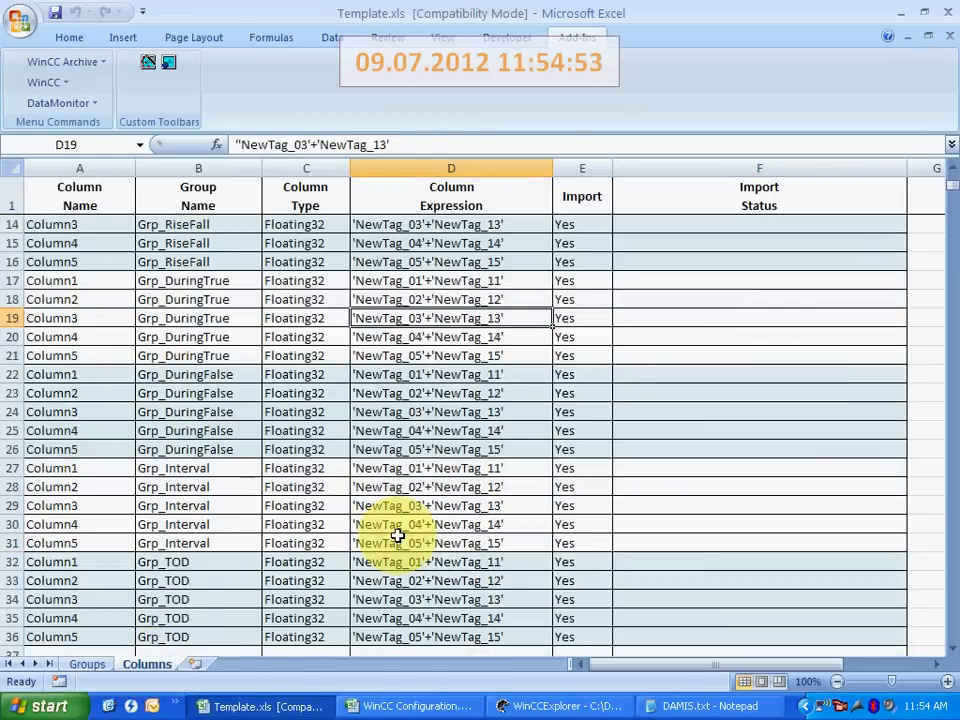
scroll(397, 537, "up", 4)
left_click(474, 345)
left_click_drag(474, 345, 470, 468)
left_click(87, 666)
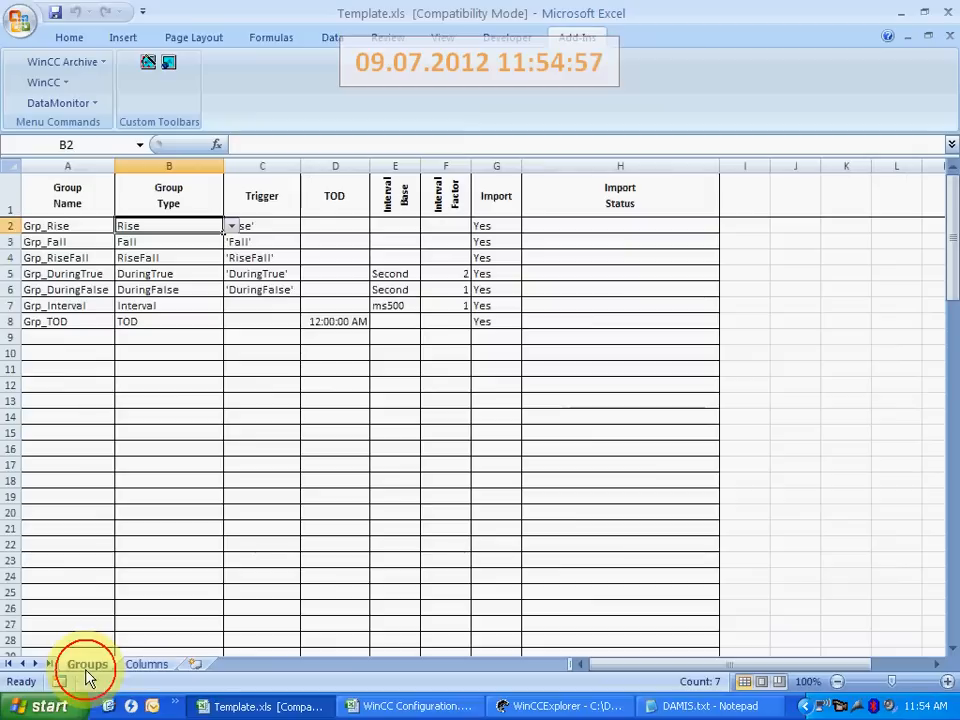
Switch to WinCC Configuration.xlsx and examine the archiving cycles of NewTag_01 to NewTag_30 on the Process value archives sheet.
left_click(374, 709)
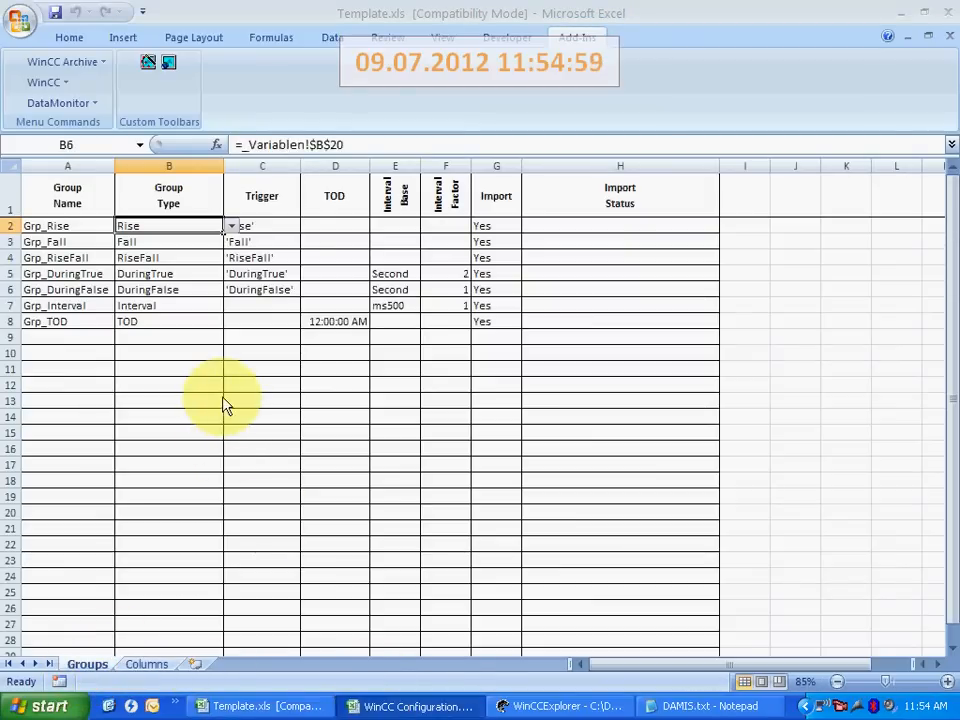
left_click_drag(214, 283, 489, 401)
left_click(242, 421)
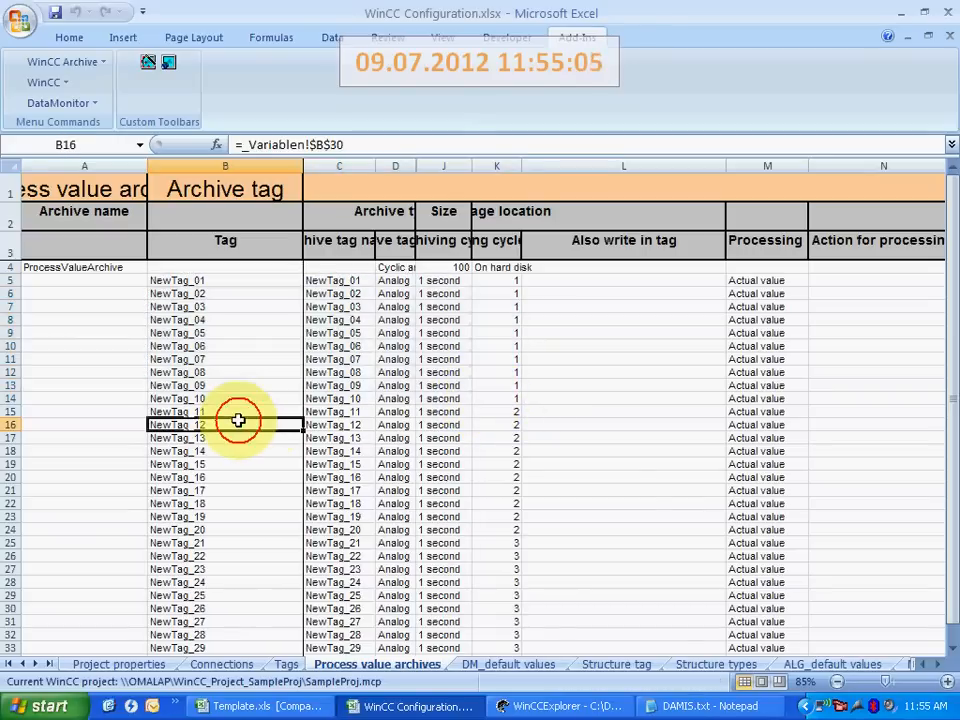
left_click_drag(236, 407, 493, 531)
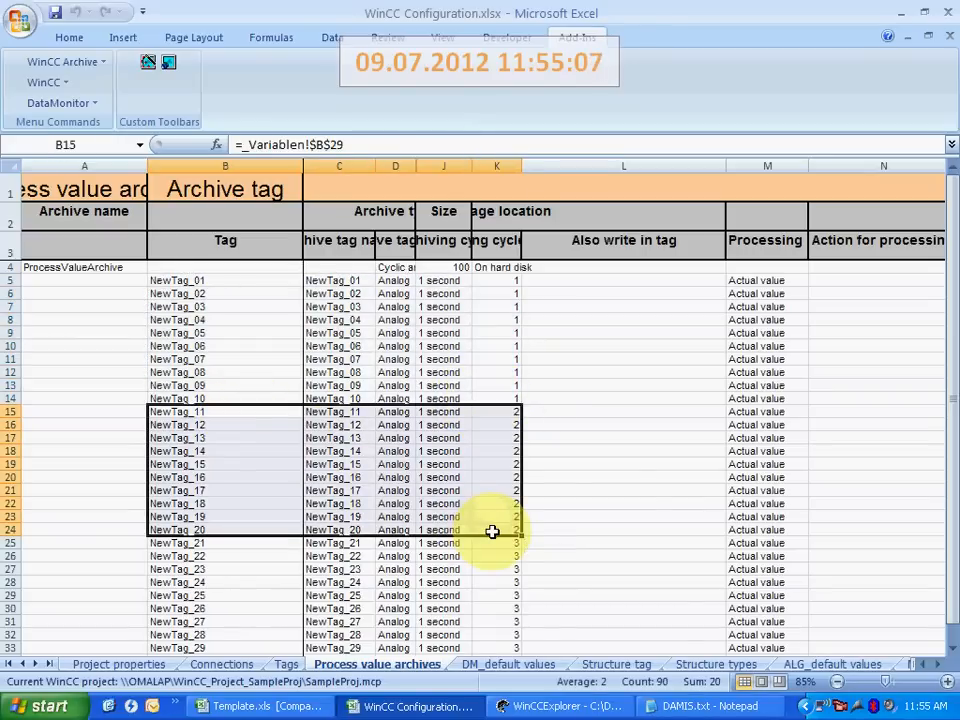
scroll(493, 531, "down", 2)
left_click_drag(236, 467, 498, 582)
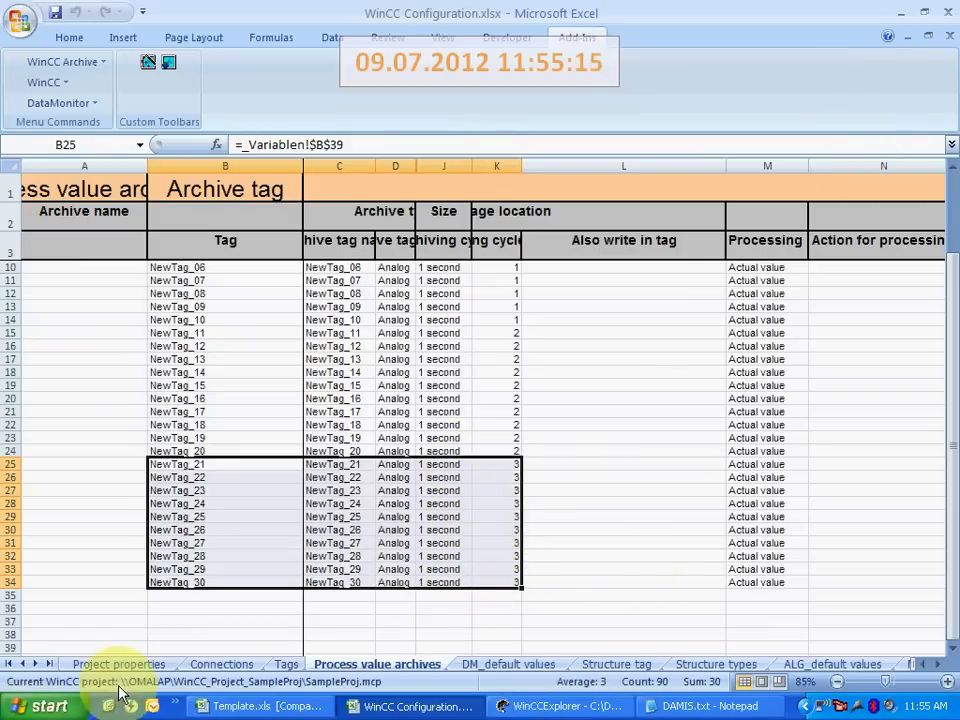
Write the Connections table to the WinCC project, limited to changes only.
left_click(205, 662)
left_click(45, 86)
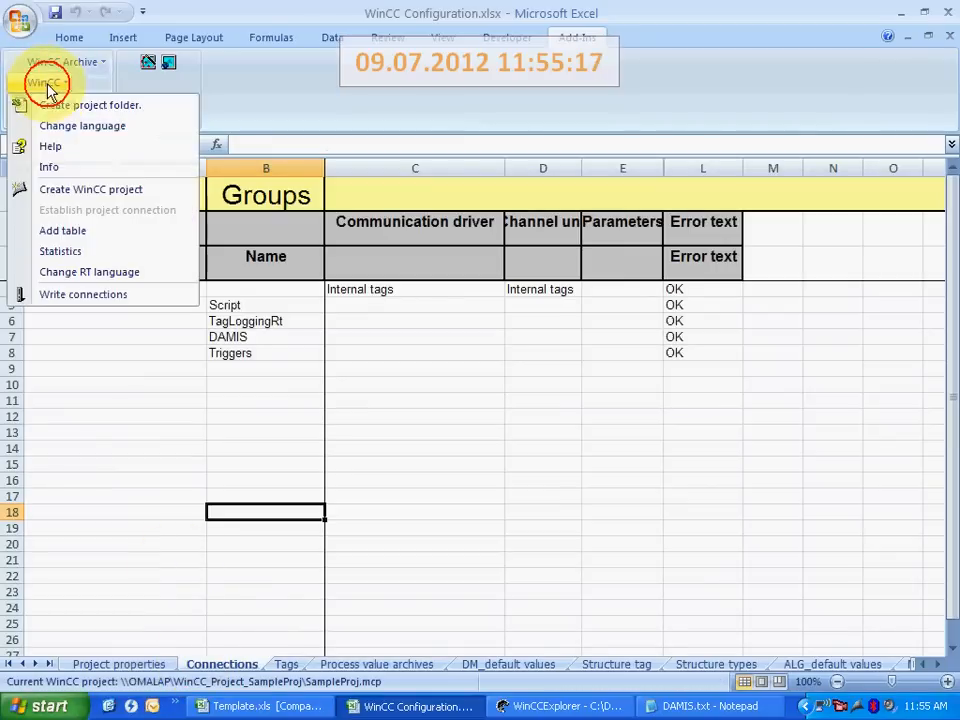
left_click(75, 295)
left_click(228, 377)
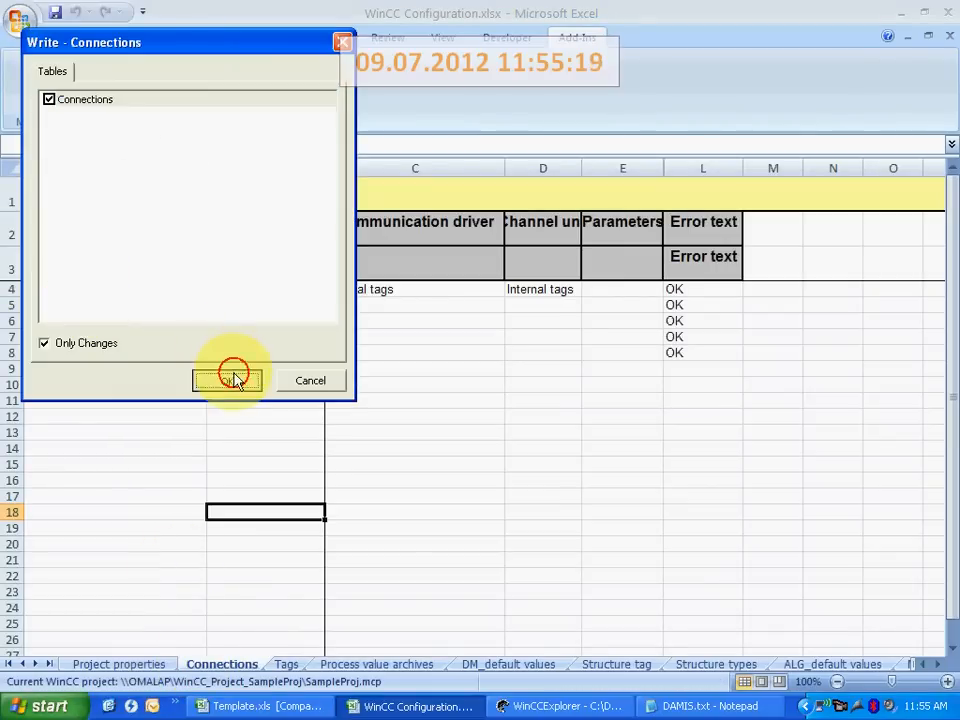
Write the tags from the Tags sheet to the WinCC project.
left_click(287, 664)
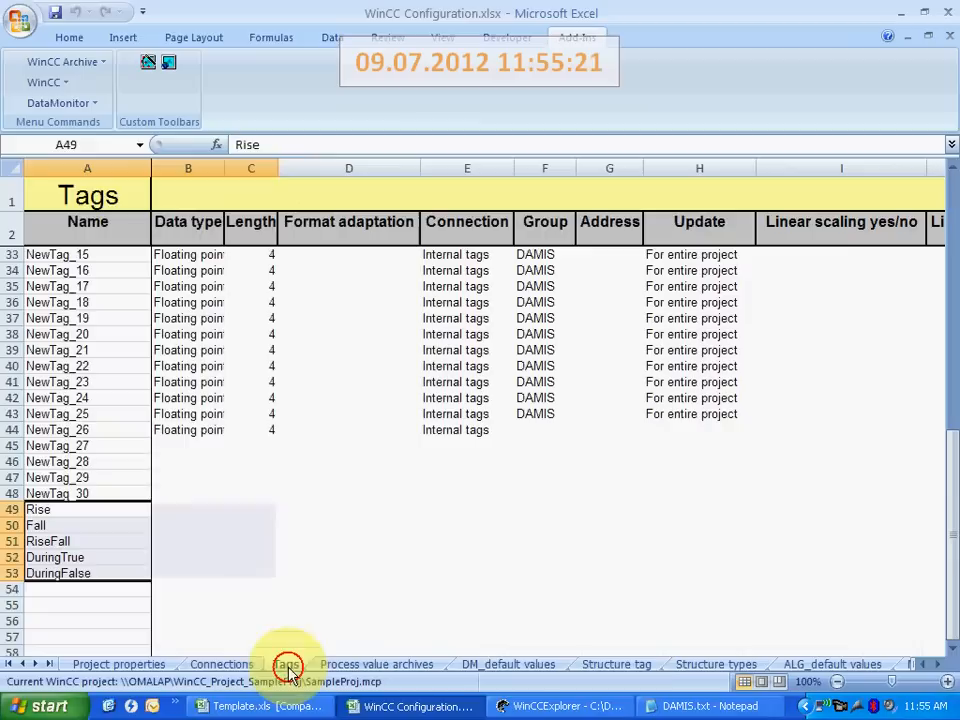
left_click(50, 84)
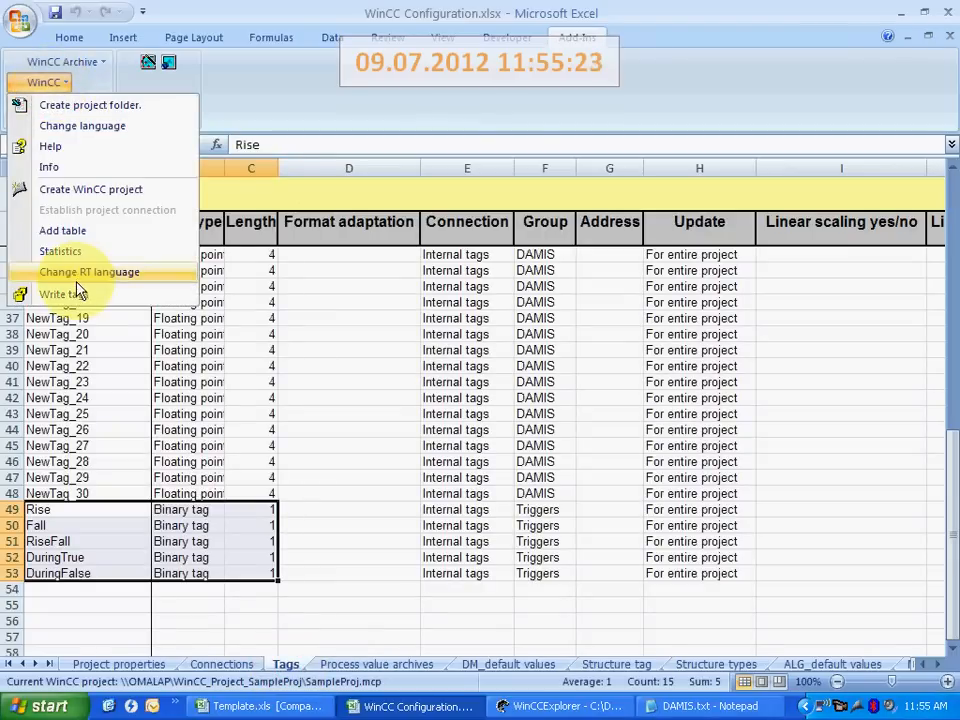
left_click(50, 294)
left_click(240, 382)
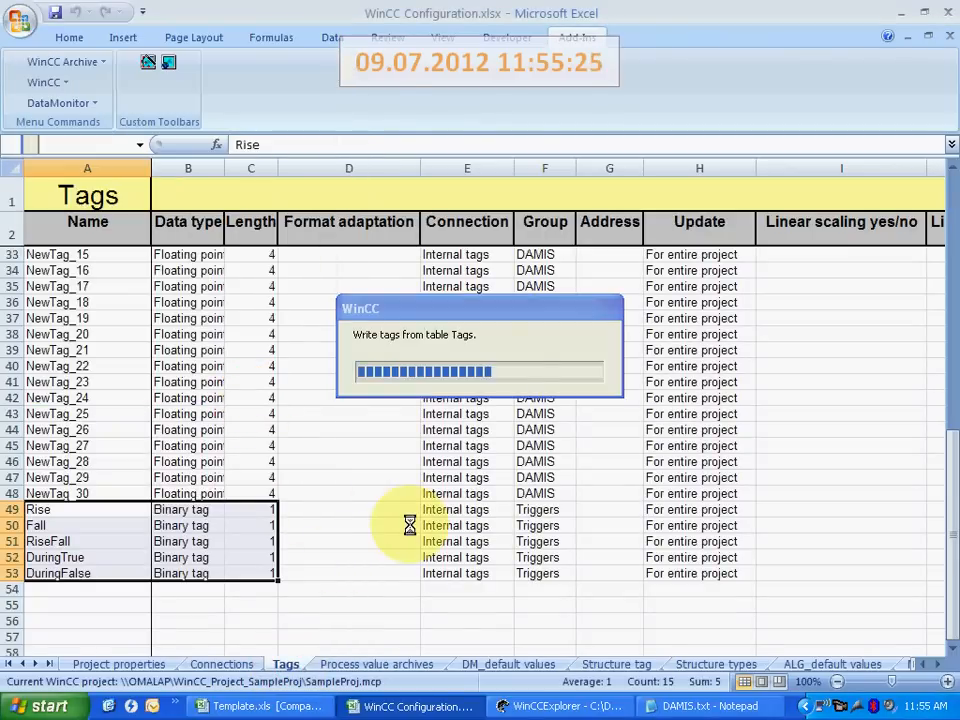
Write the Process value archives table to the WinCC project and close the configuration workbook.
left_click(357, 664)
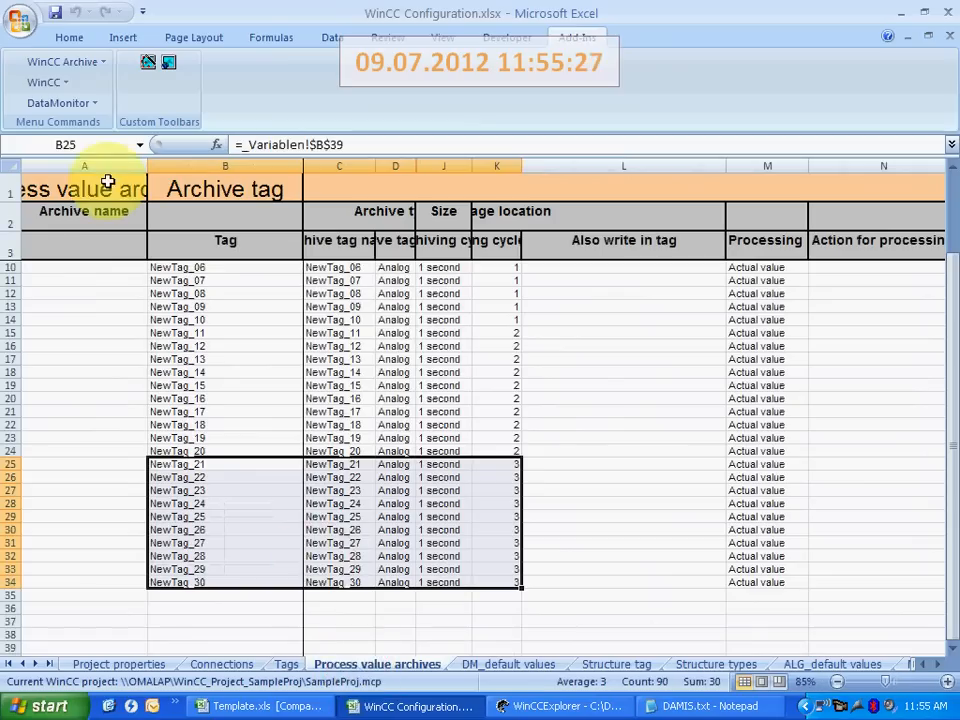
left_click(45, 82)
left_click(105, 294)
left_click(236, 377)
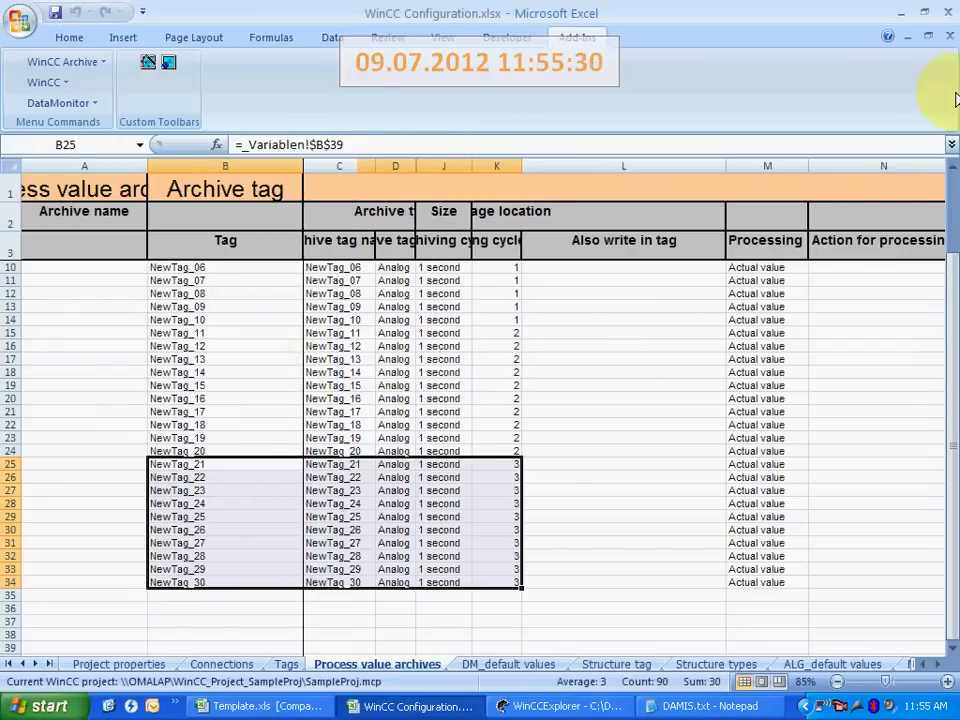
left_click(949, 37)
Switch to WinCCExplorer and examine the internal tags in the DAMIS and Triggers groups.
left_click(455, 706)
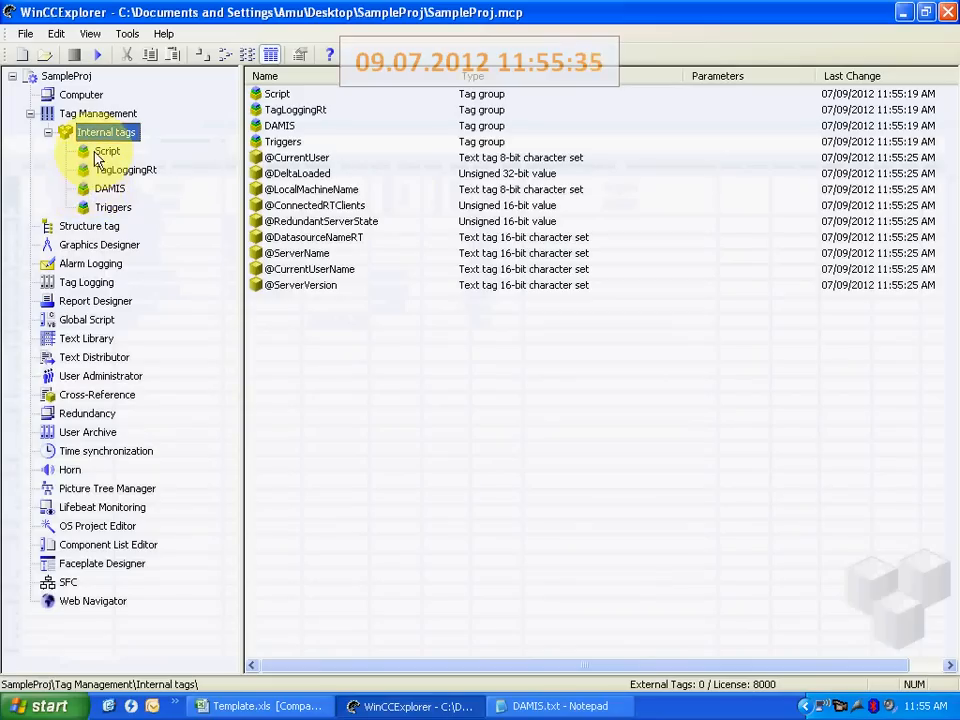
left_click(108, 188)
left_click_drag(356, 619, 201, 70)
left_click(112, 207)
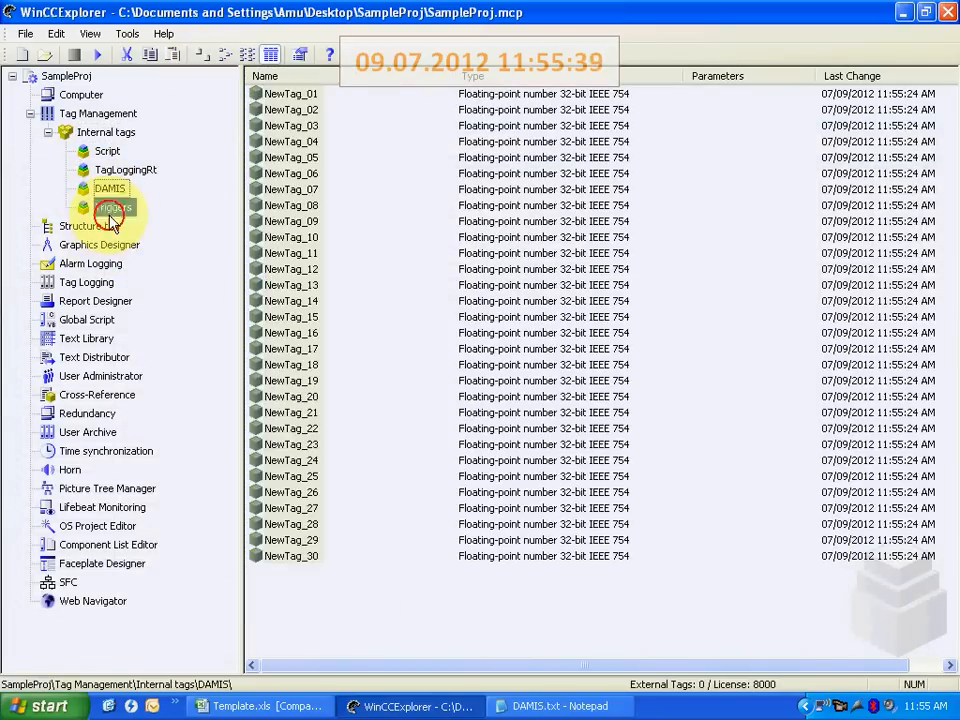
left_click_drag(360, 261, 245, 88)
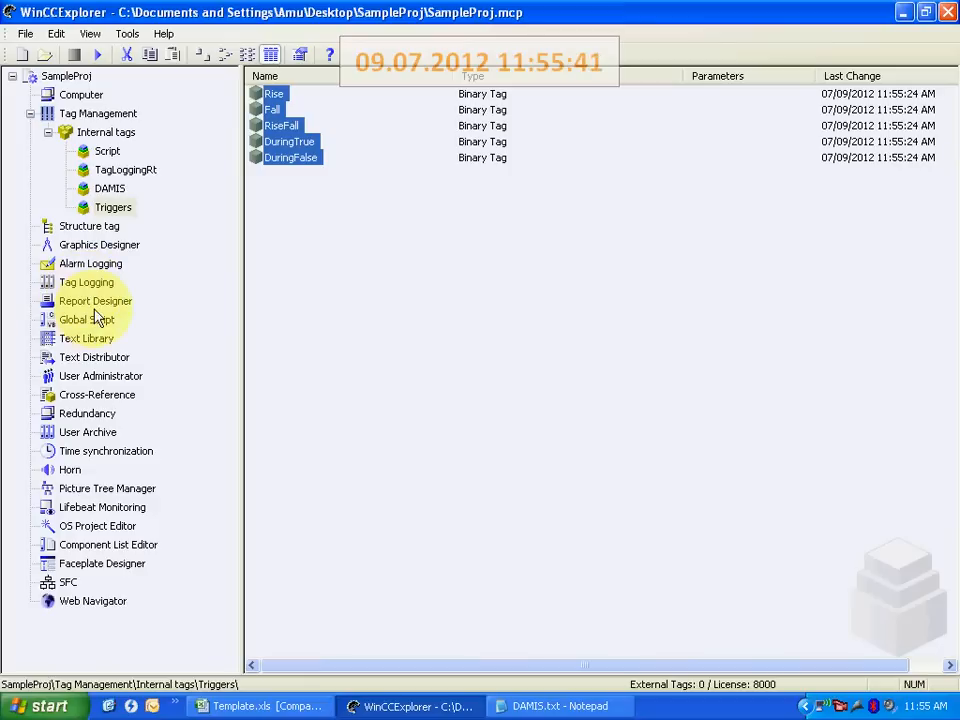
Set the TagLogging Slow archive in Tag Logging to 3 hours for all segments and 1 hour for a single segment.
left_click(86, 284)
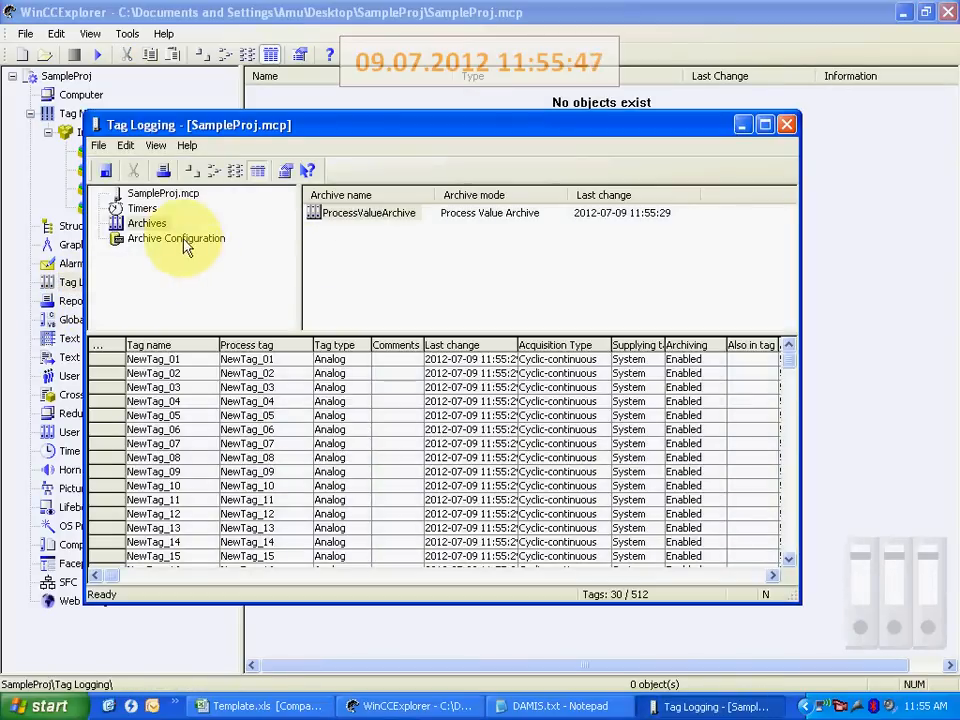
left_click(185, 248)
double_click(356, 230)
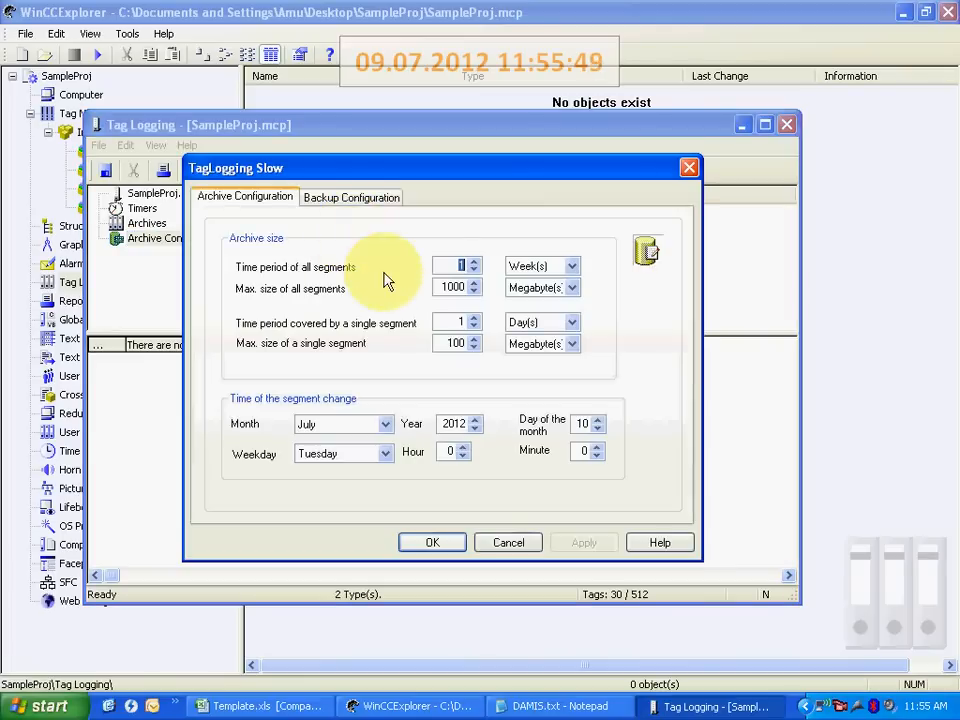
type("3")
left_click(544, 268)
left_click(542, 284)
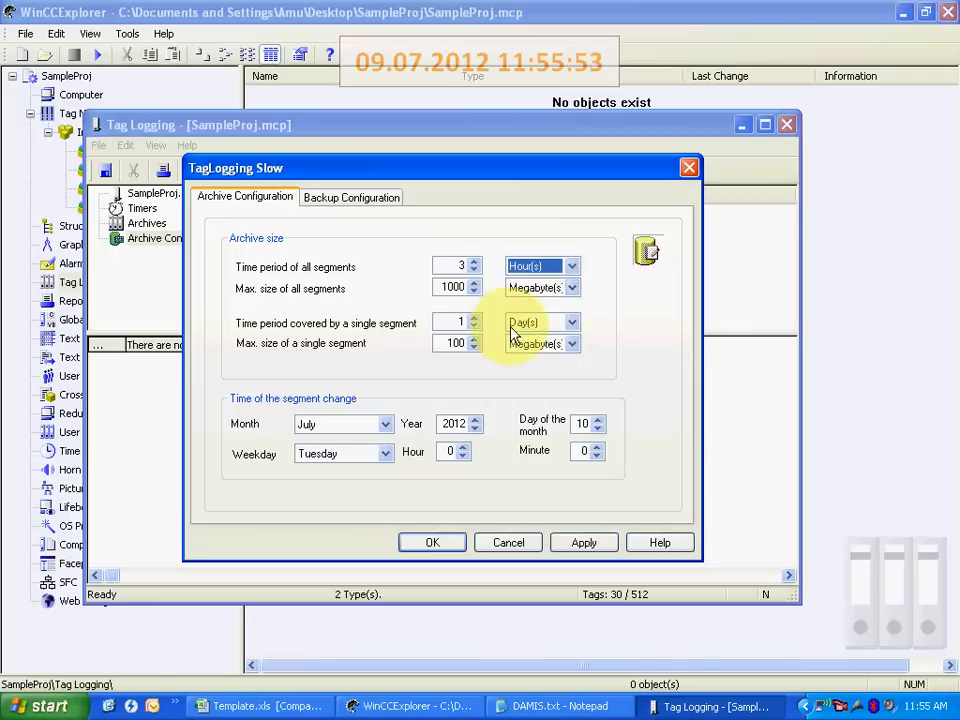
left_click(550, 323)
left_click(520, 334)
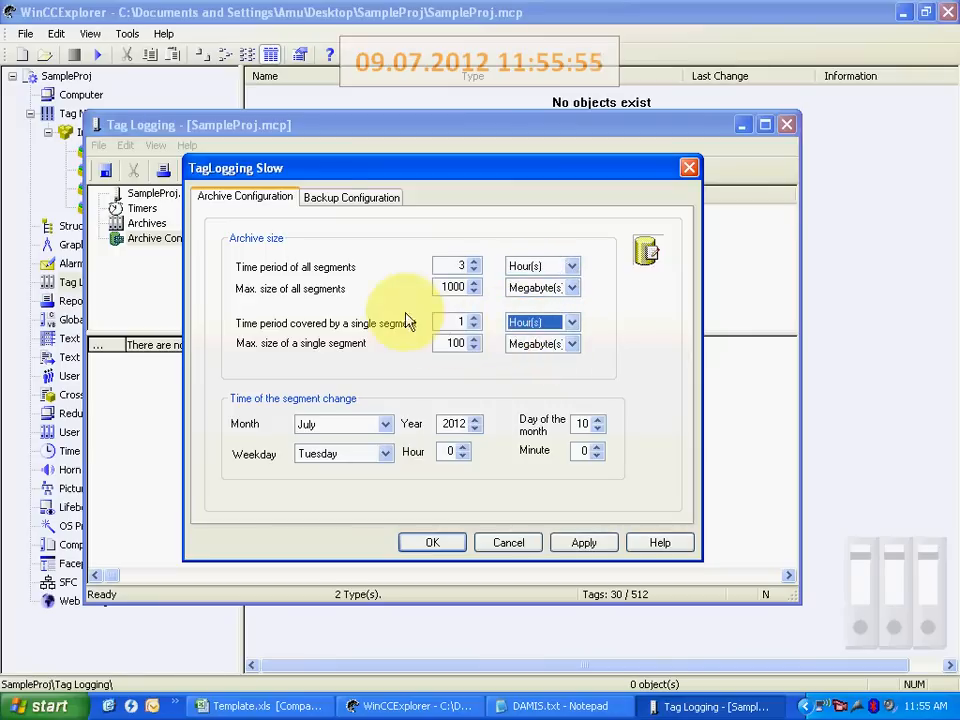
Activate backup for TagLogging Slow with the Desktop's Backup folder as destination path, and close Tag Logging.
left_click(350, 197)
left_click(268, 262)
left_click(634, 302)
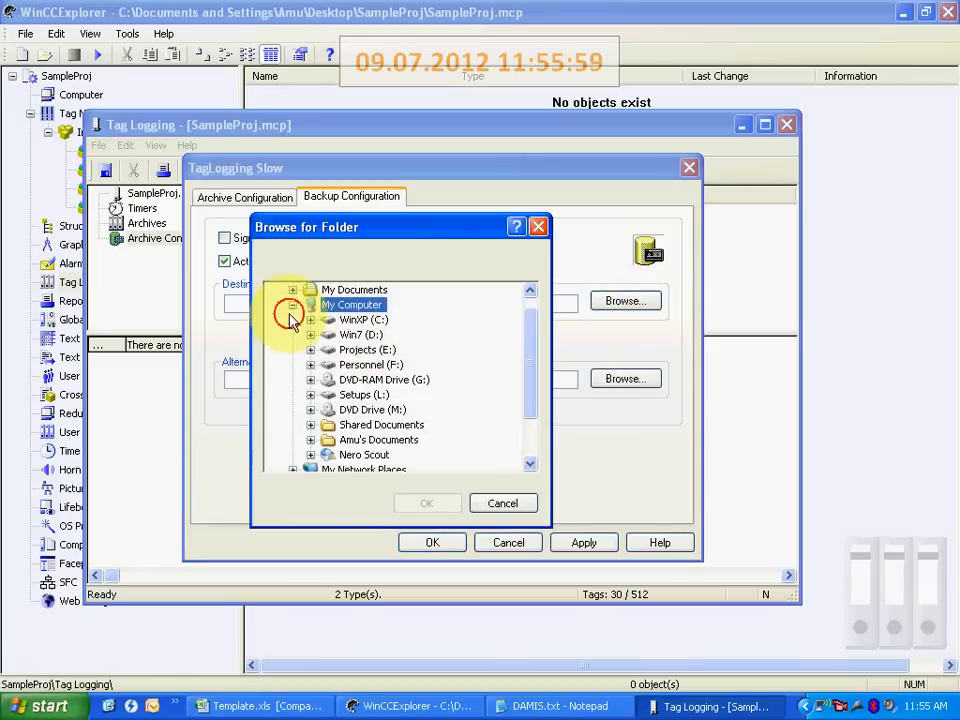
left_click(293, 306)
left_click(336, 350)
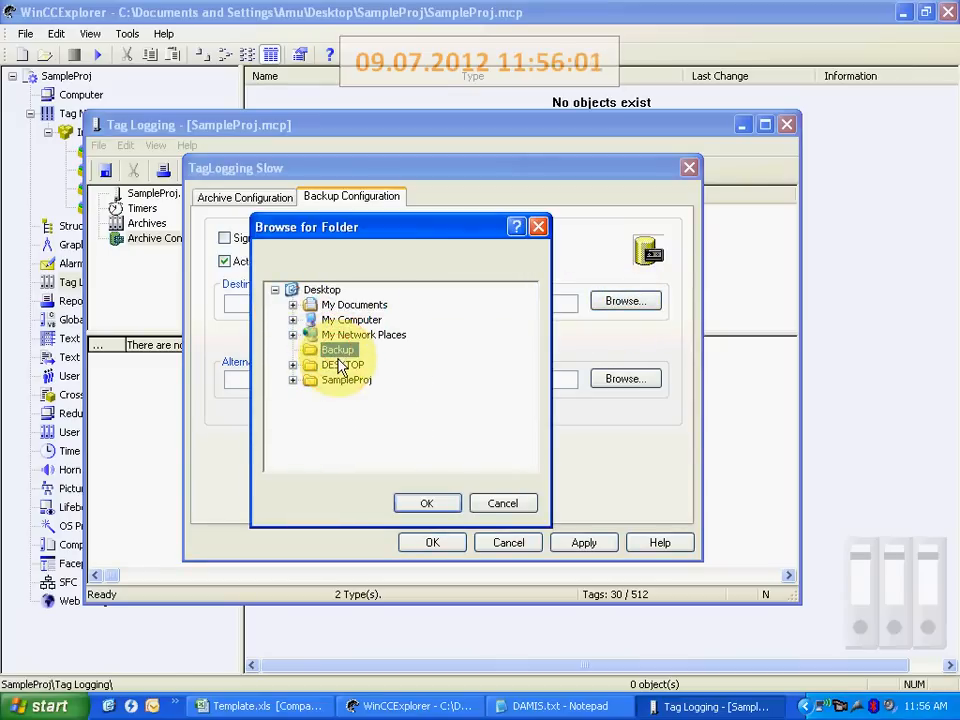
left_click(436, 504)
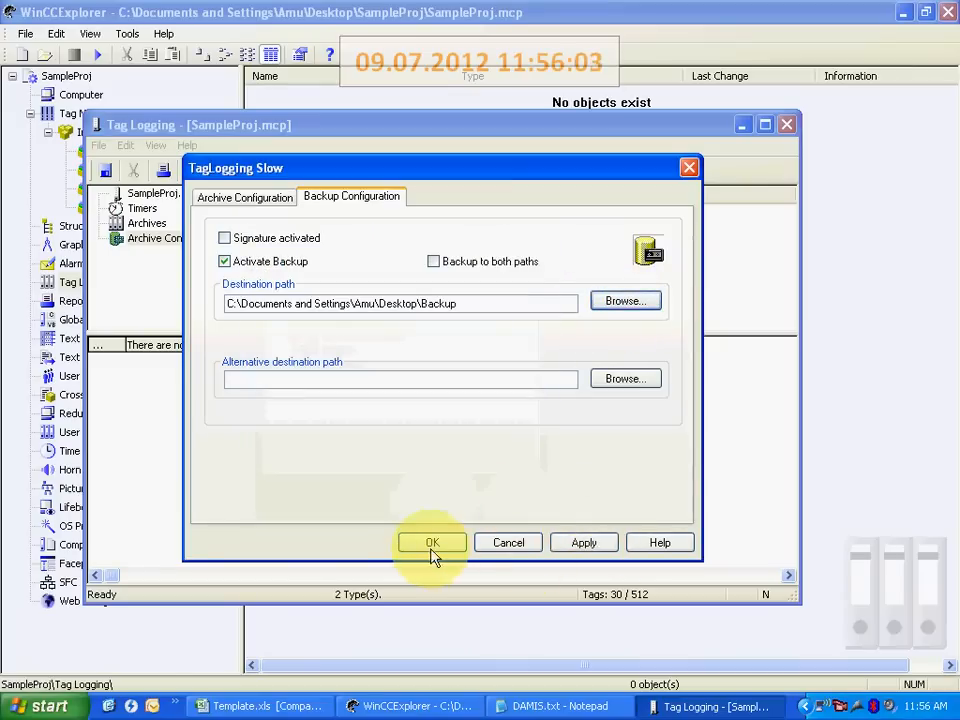
left_click(432, 545)
left_click(787, 124)
left_click(880, 80)
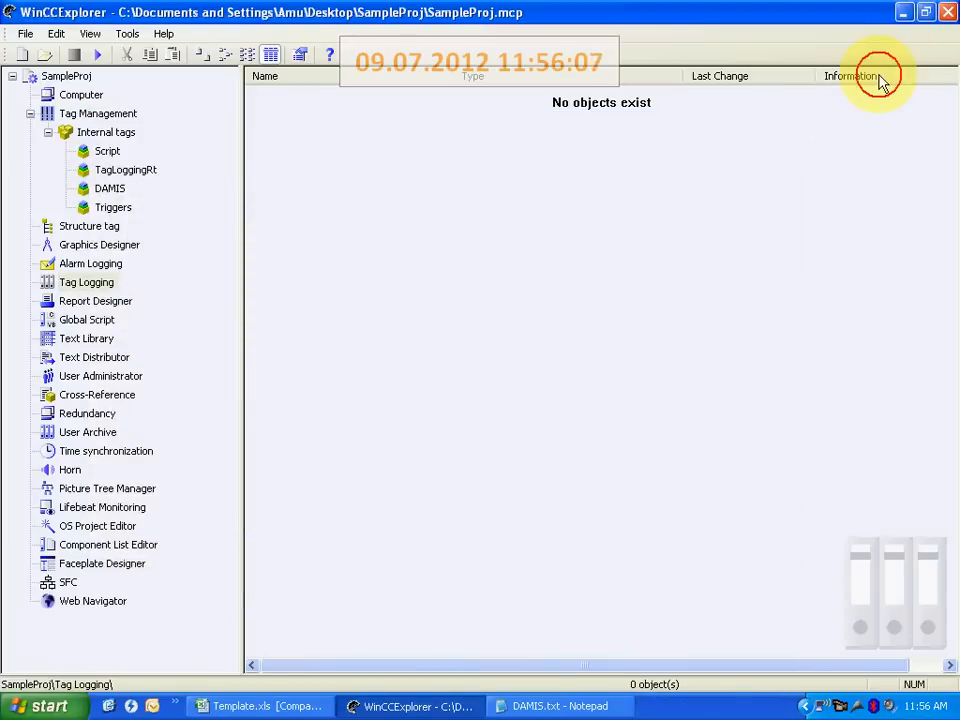
Copy Testing.PDL from the desktop into the GraCS folder of SampleProj.
left_click(906, 13)
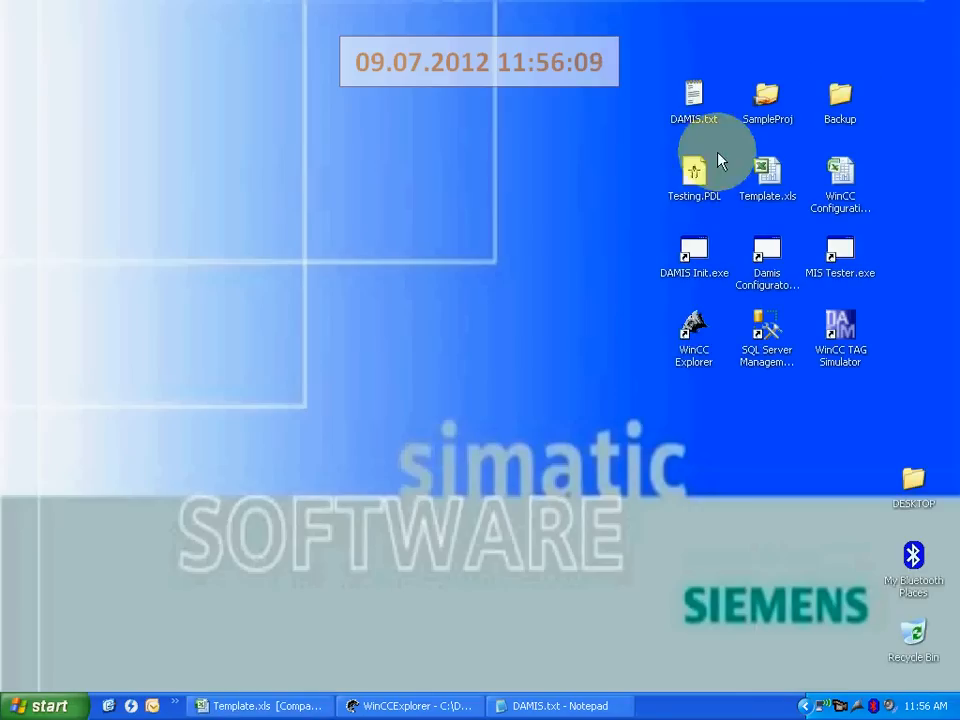
right_click(699, 165)
left_click(738, 377)
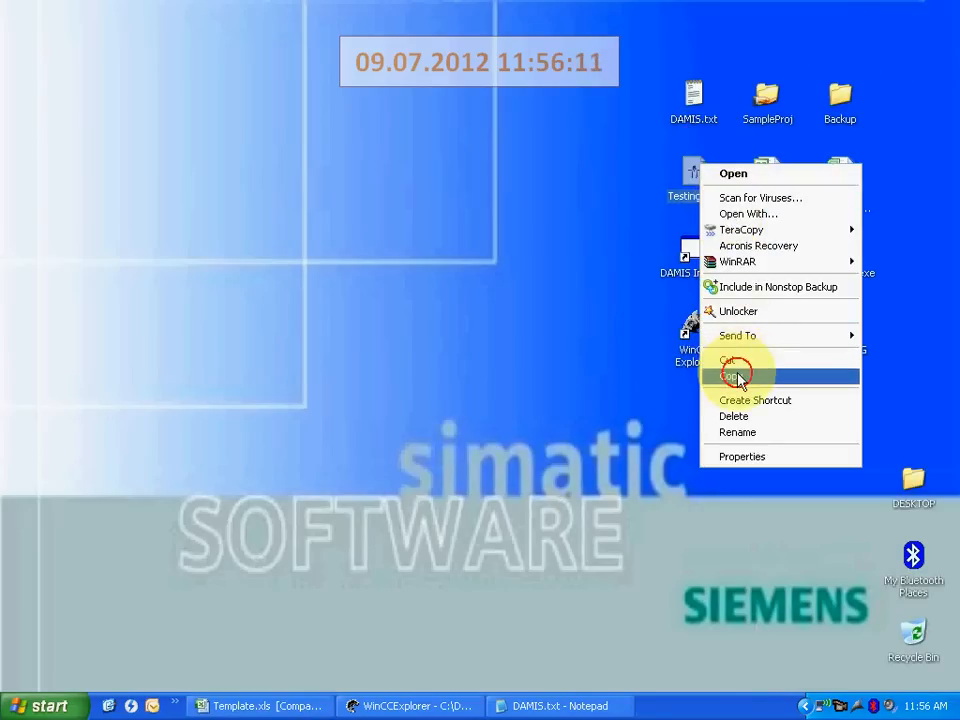
double_click(767, 100)
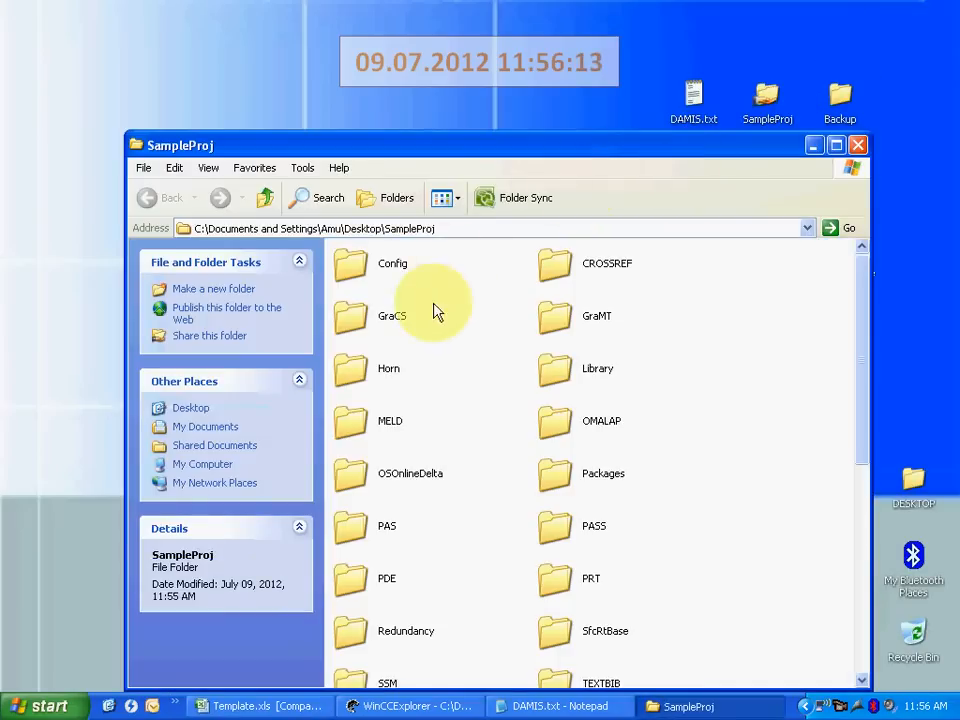
double_click(436, 313)
right_click(432, 331)
left_click(497, 457)
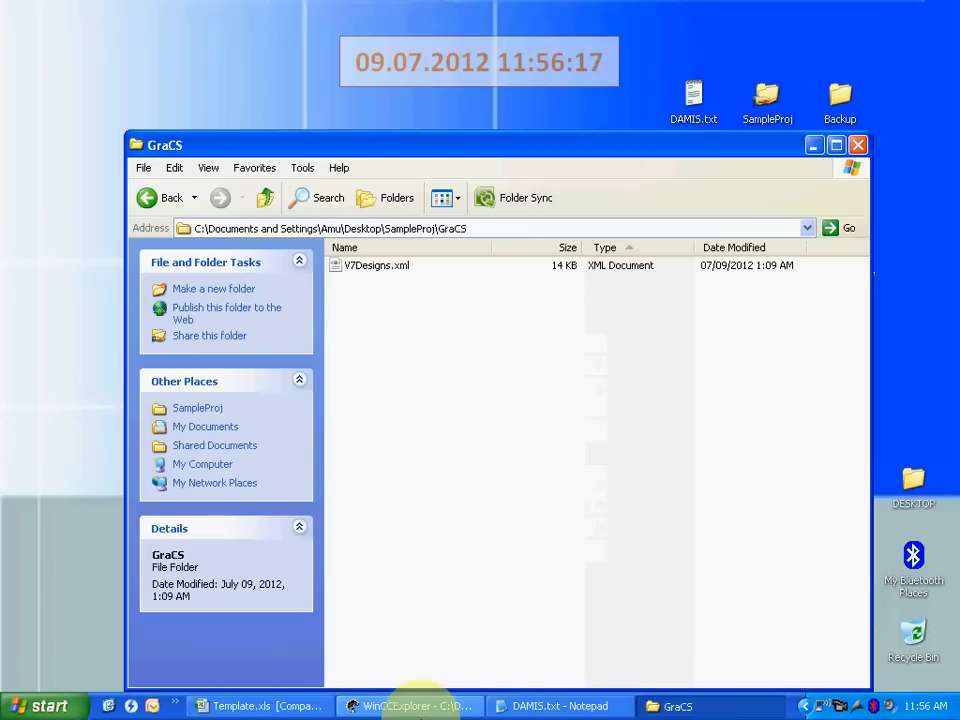
Define Testing.PDL as the start screen in WinCCExplorer's Graphics Designer and close the GraCS folder window.
left_click(420, 708)
left_click(99, 245)
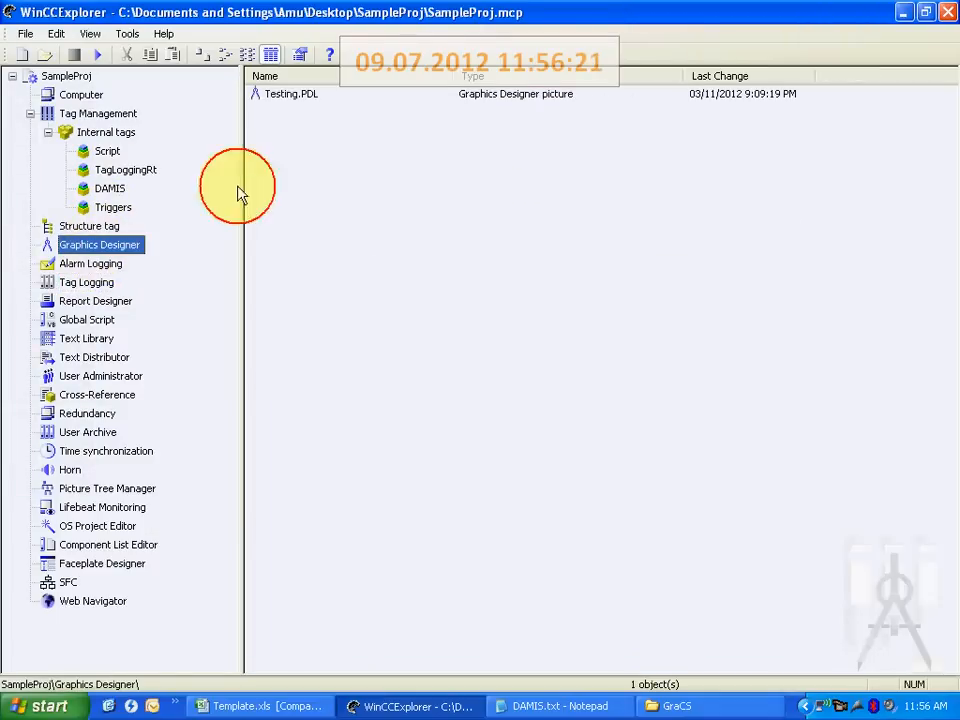
right_click(272, 93)
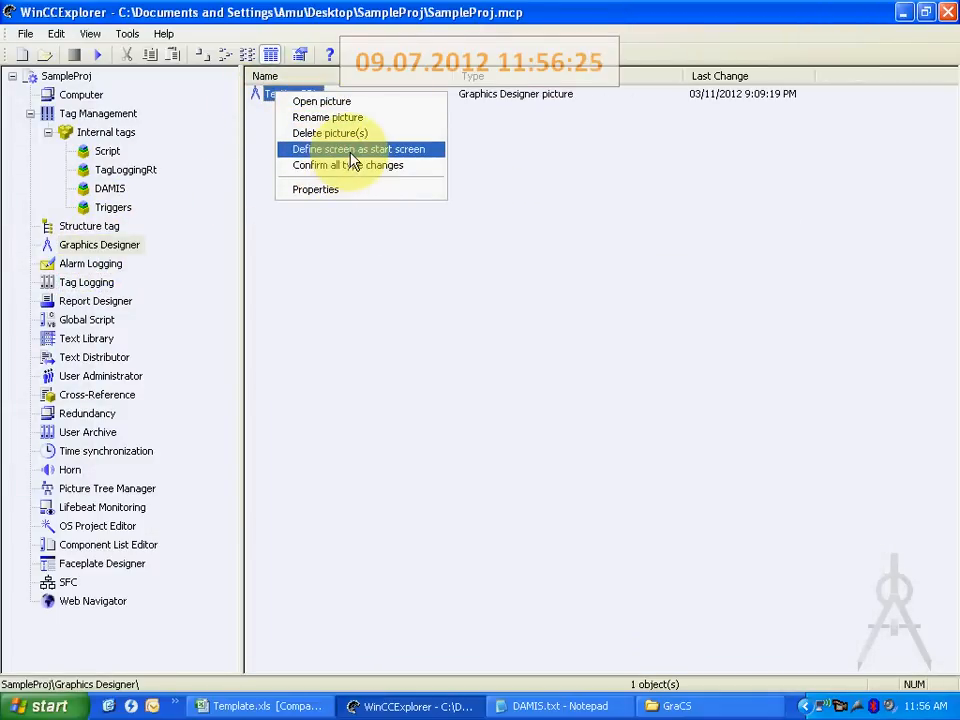
left_click(351, 149)
left_click(903, 12)
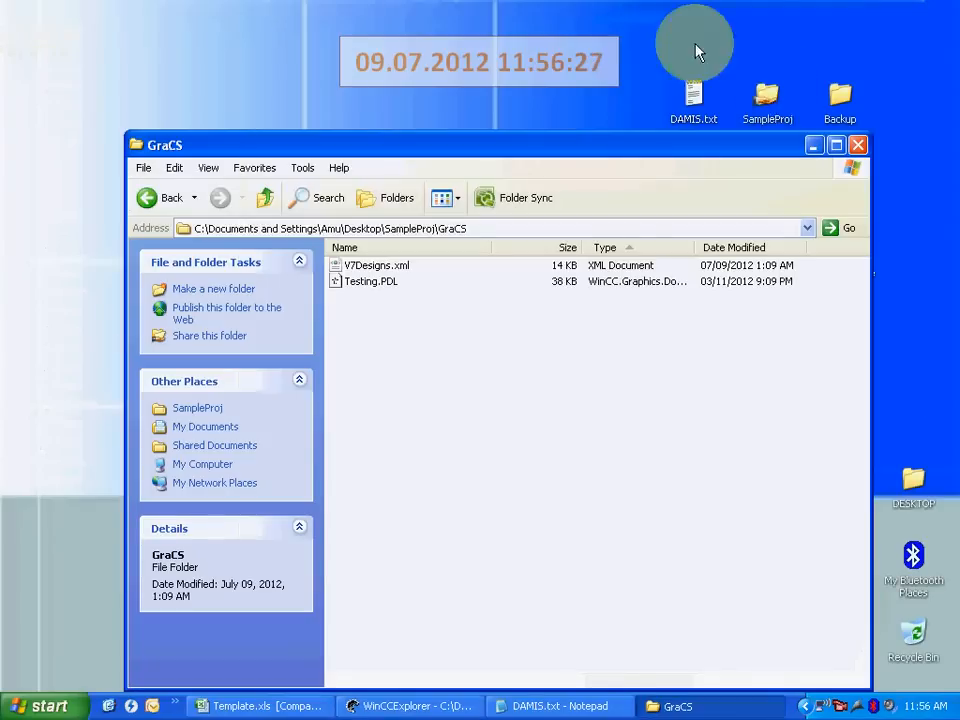
left_click(857, 147)
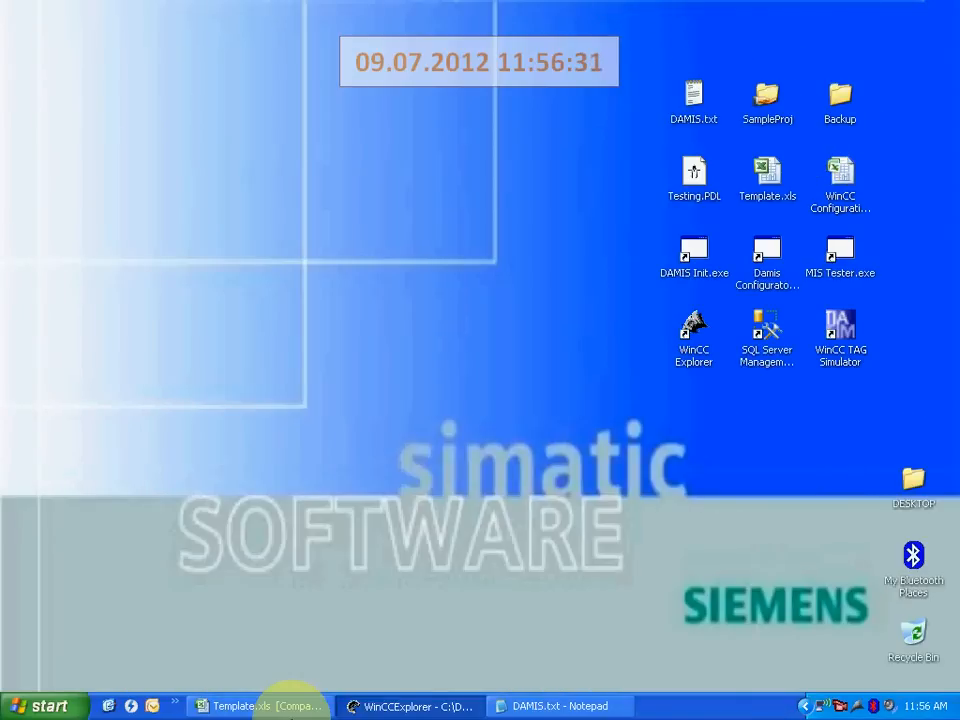
Switch to Template.xls in Excel and close the workbook.
left_click(298, 704)
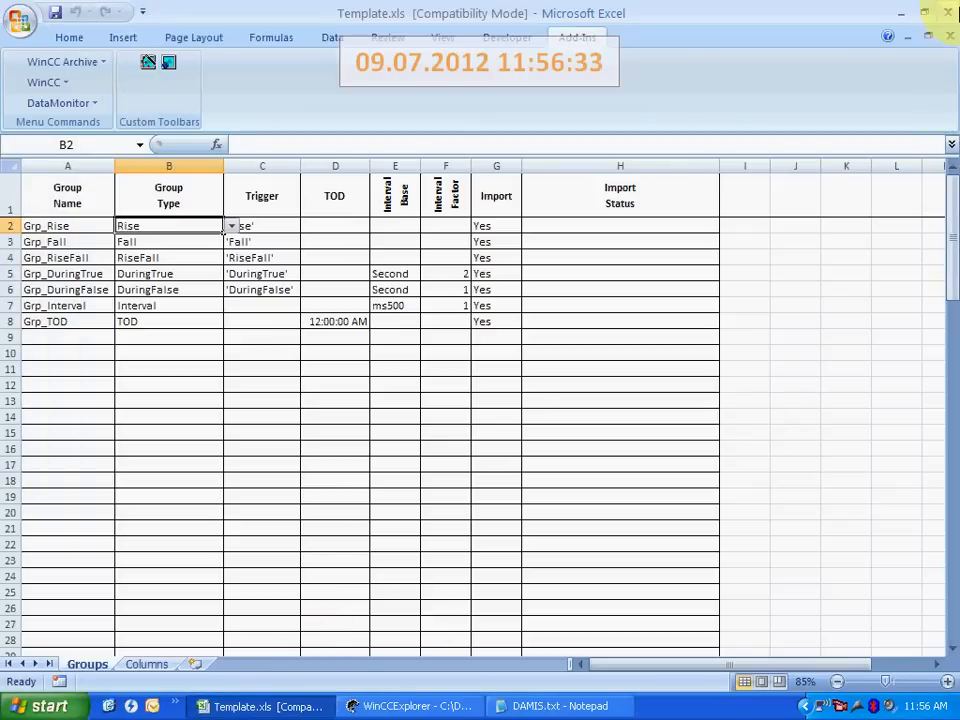
left_click(950, 35)
left_click(476, 405)
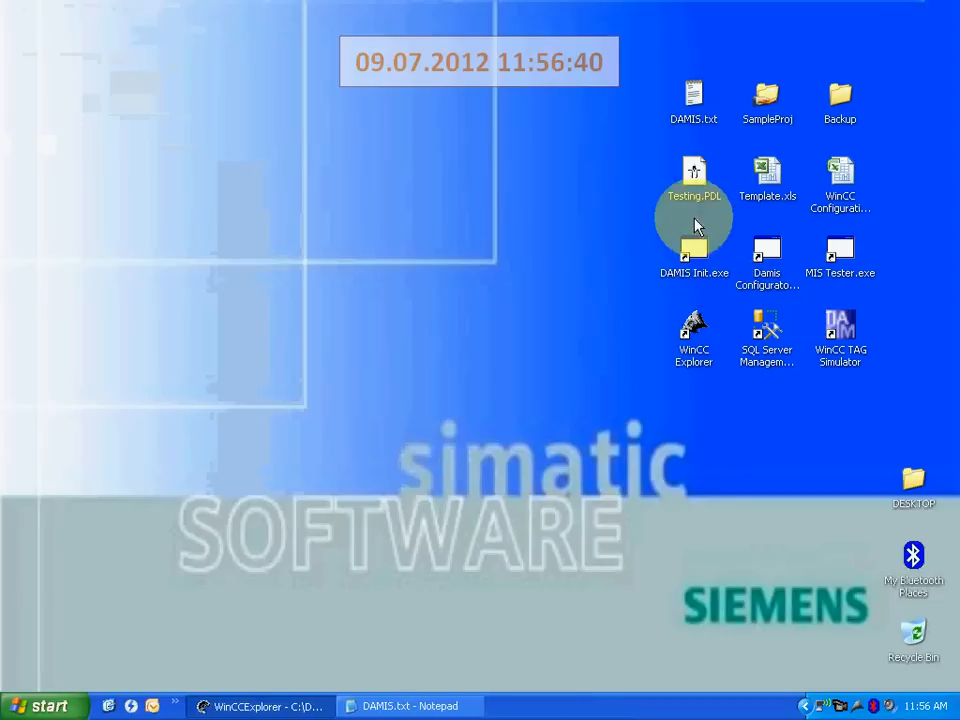
Initialize DAMIS with DAMIS Init.exe and open Damis Configurator.
double_click(688, 262)
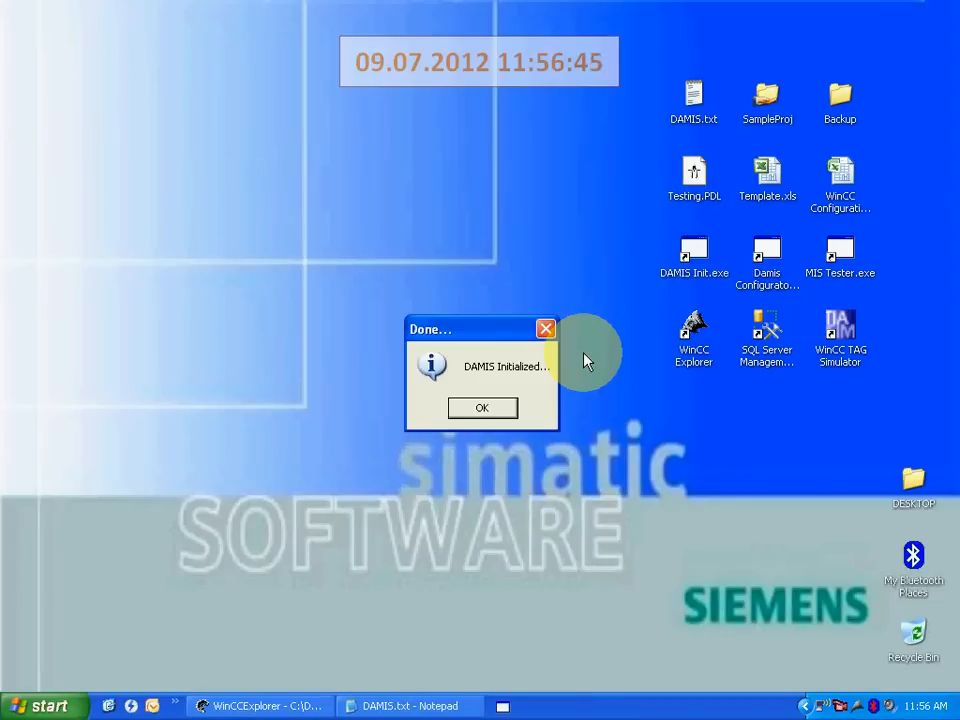
key("Return")
double_click(762, 270)
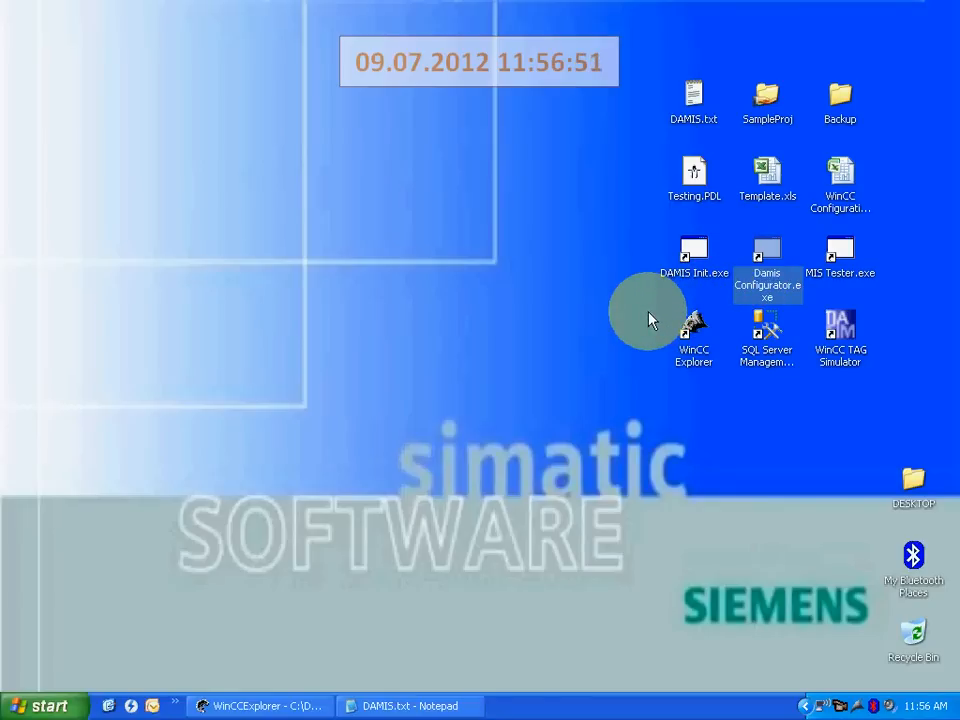
Import the groups and columns from Template.xls on the Desktop into Damis Configurator and look through the imported tree.
right_click(87, 138)
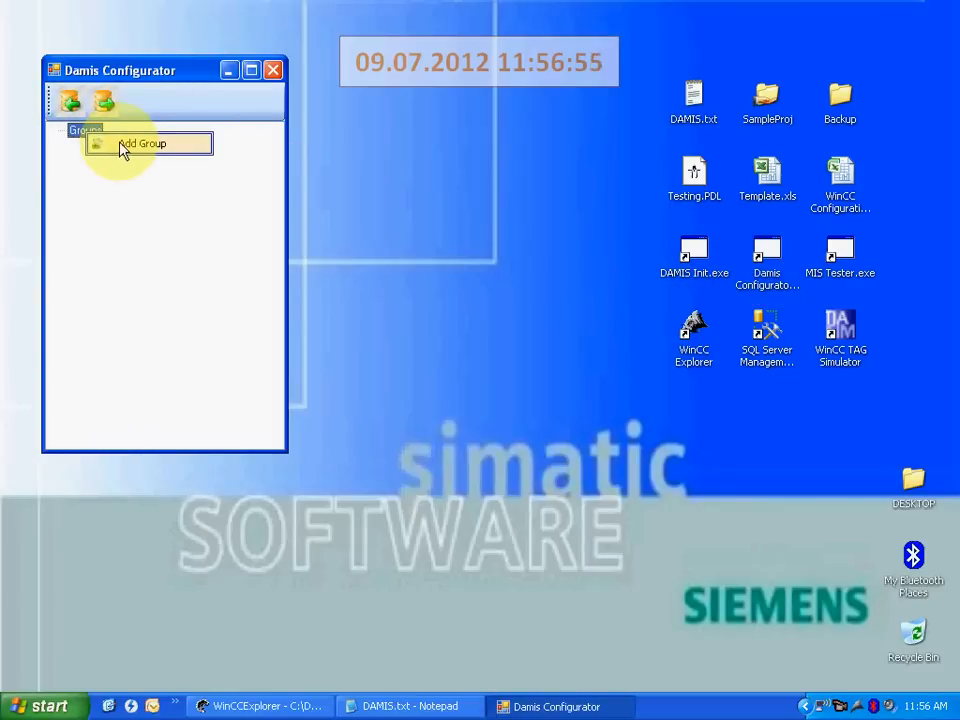
left_click(115, 104)
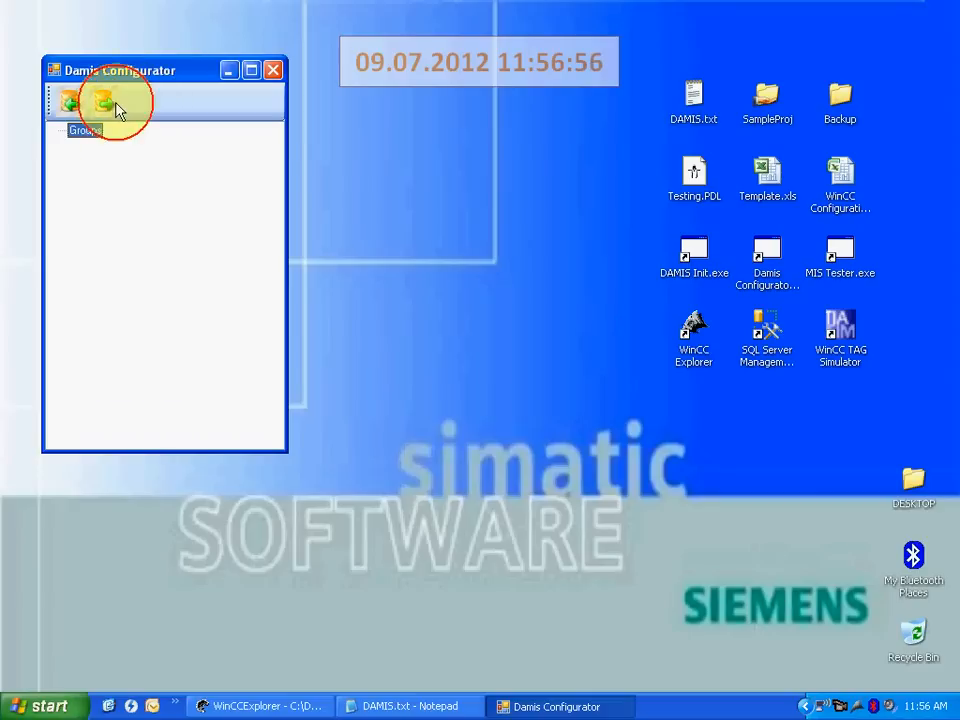
left_click(60, 106)
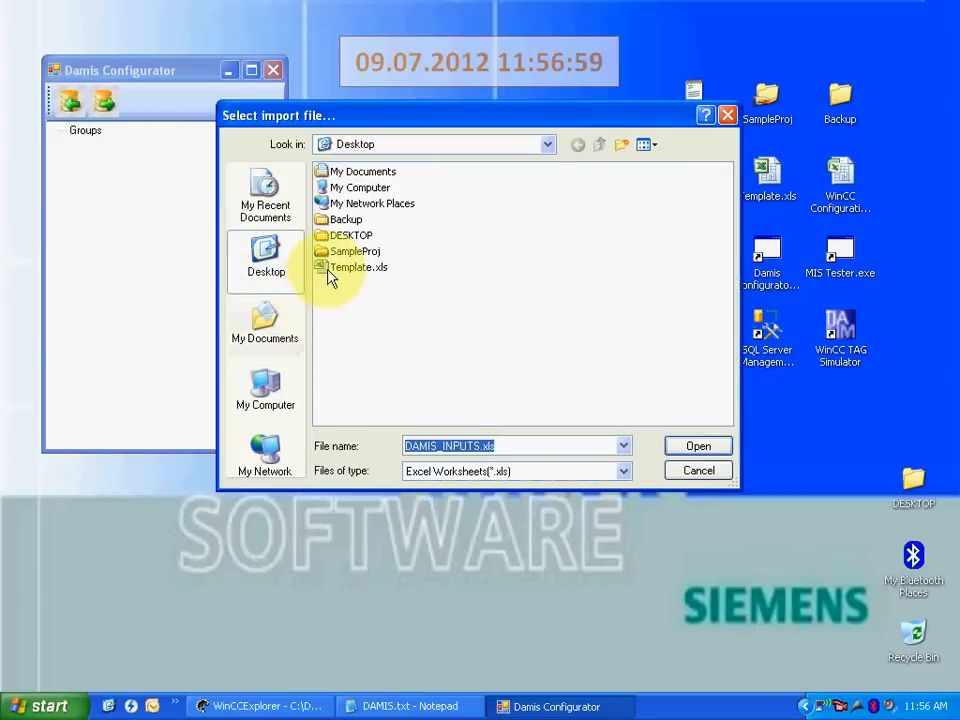
left_click(352, 267)
left_click(700, 449)
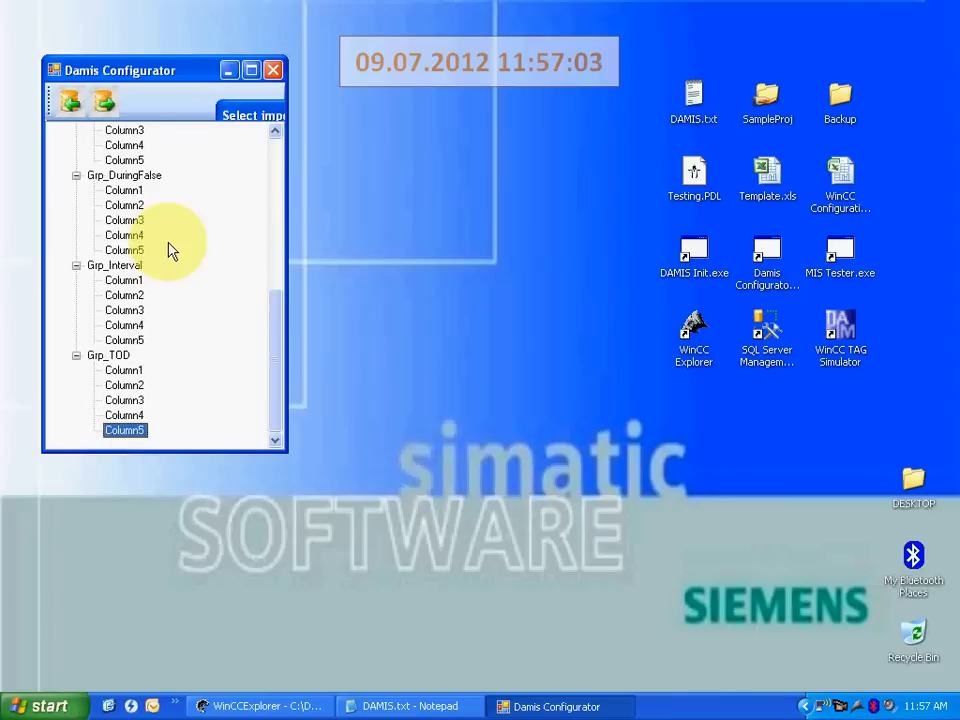
scroll(129, 277, "up", 7)
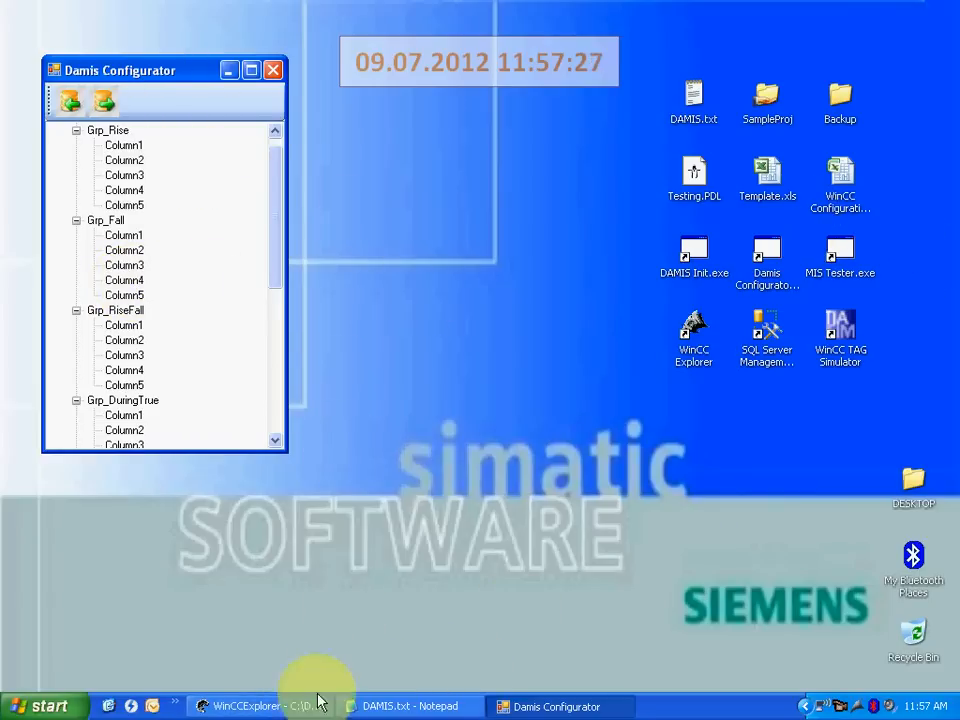
Switch to WinCCExplorer and activate the runtime of SampleProj.
left_click(262, 706)
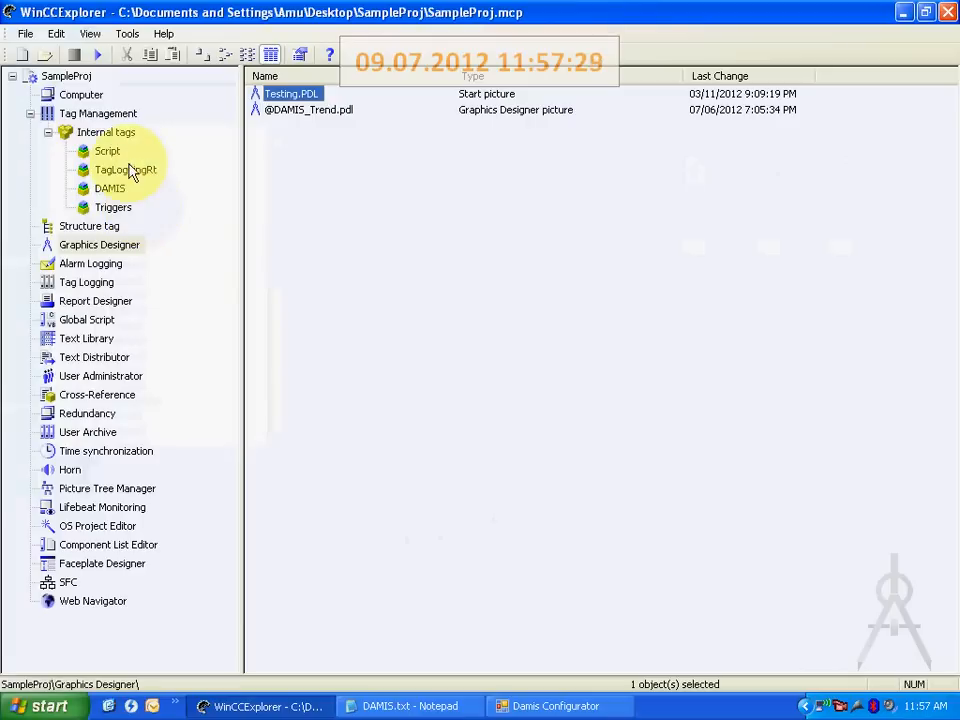
left_click(99, 56)
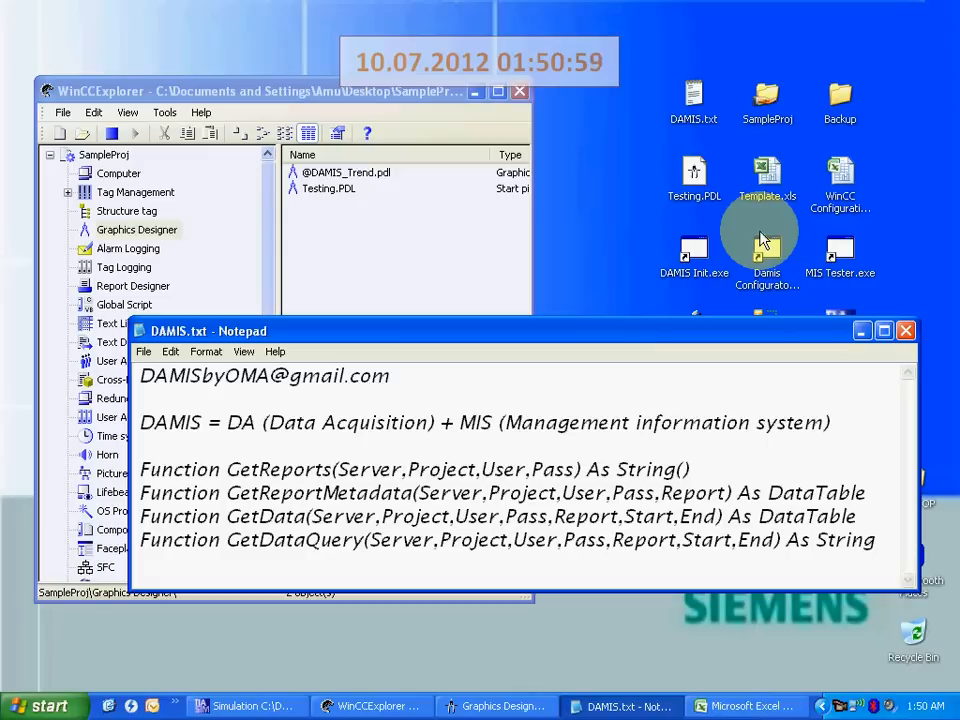
Open the DAMIS\Archives folder inside SampleProj on the Desktop and place its window beside the WinCCExplorer tree.
double_click(767, 100)
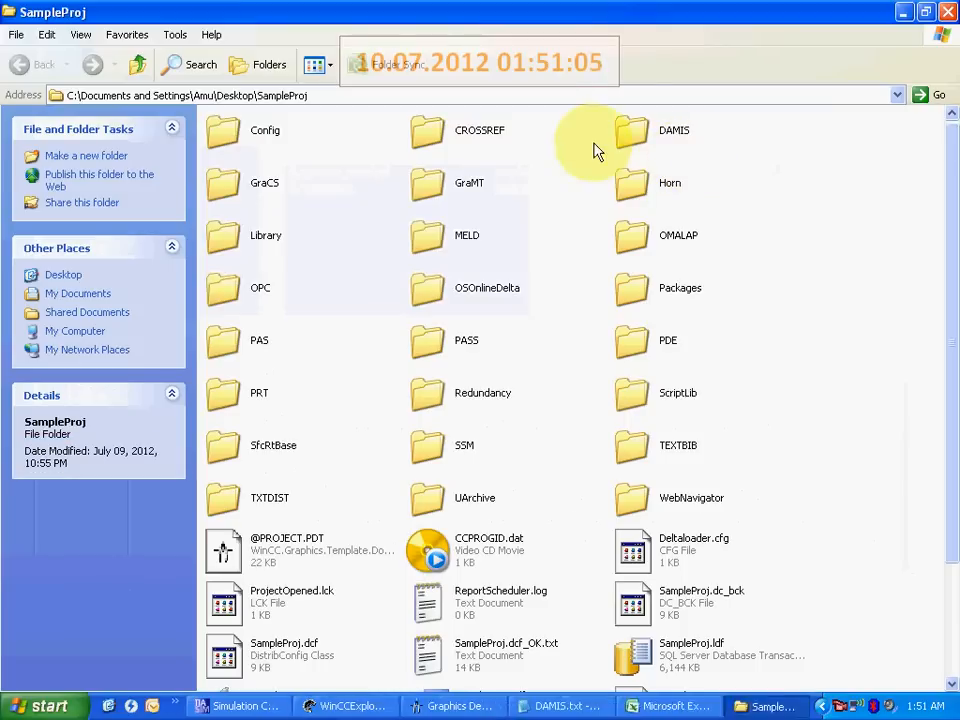
left_click(652, 134)
double_click(652, 134)
double_click(272, 132)
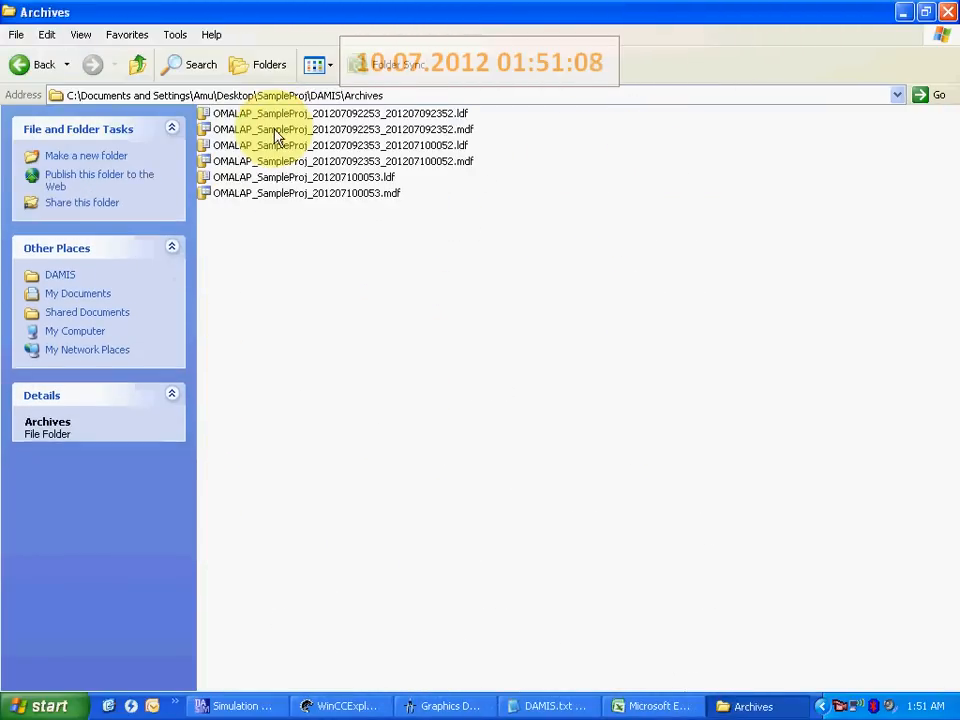
left_click(926, 12)
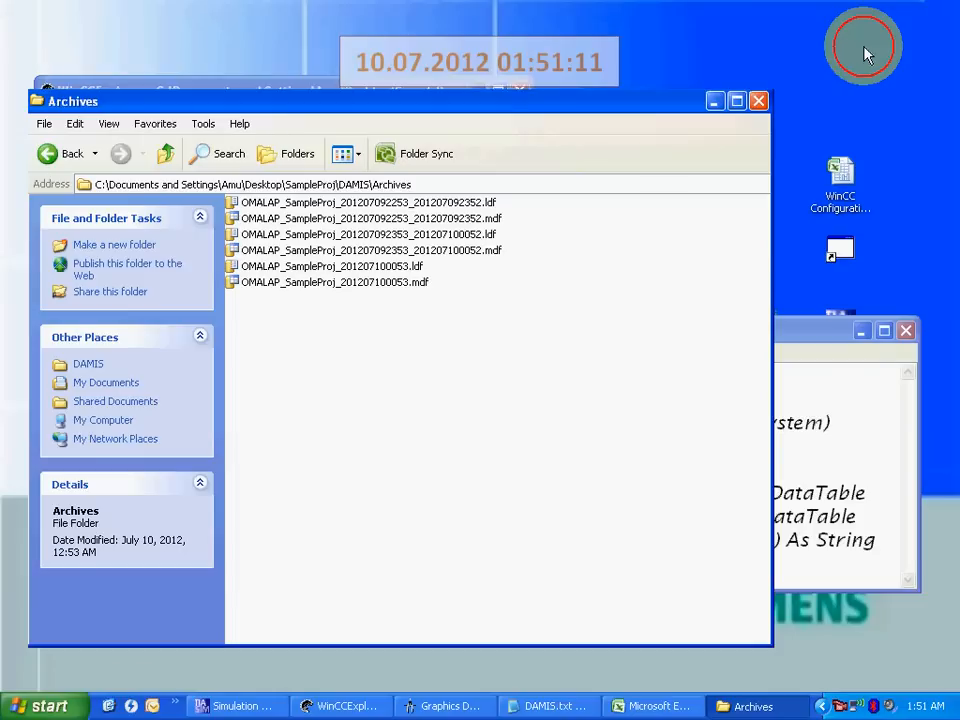
left_click_drag(561, 133, 738, 133)
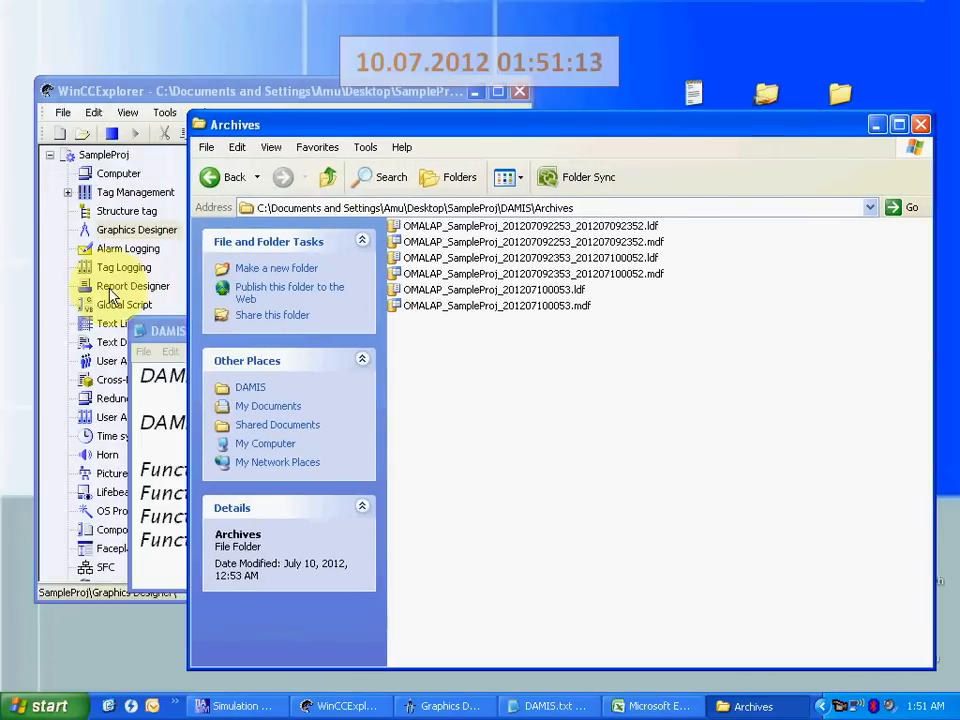
Open Tag Logging from WinCCExplorer, review the TagLogging Slow archive size and segment settings, and minimize the editor.
left_click(121, 193)
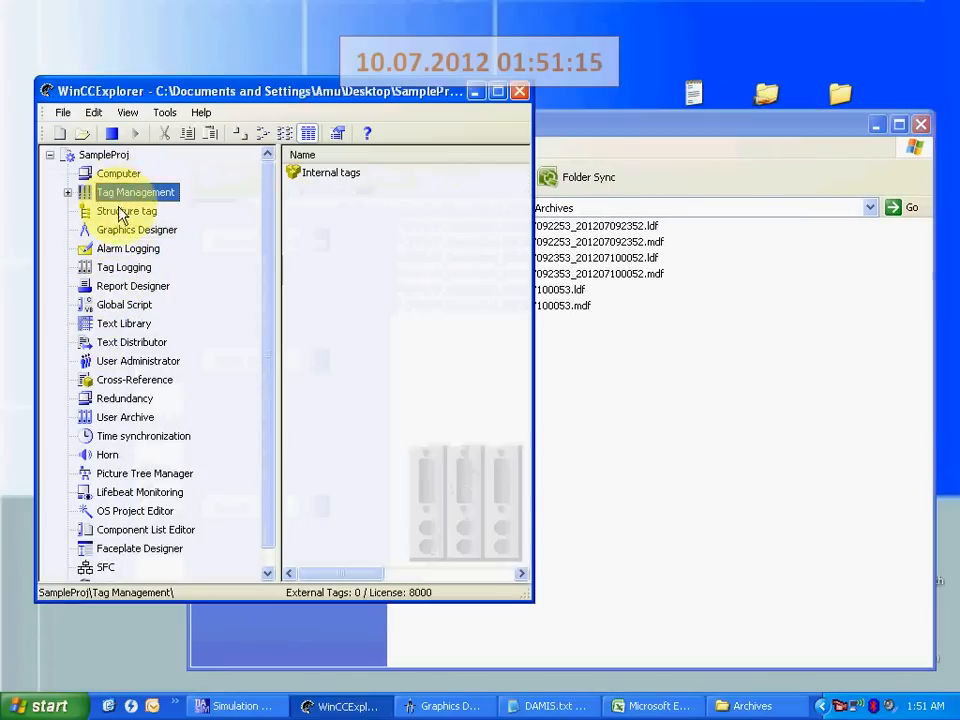
left_click(126, 267)
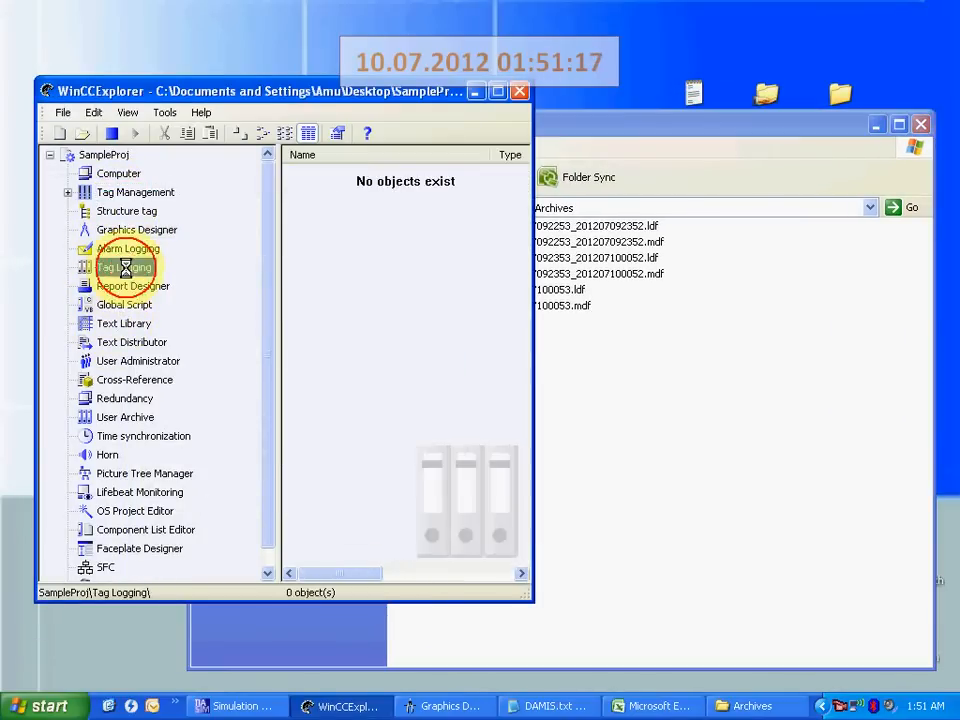
left_click(690, 162)
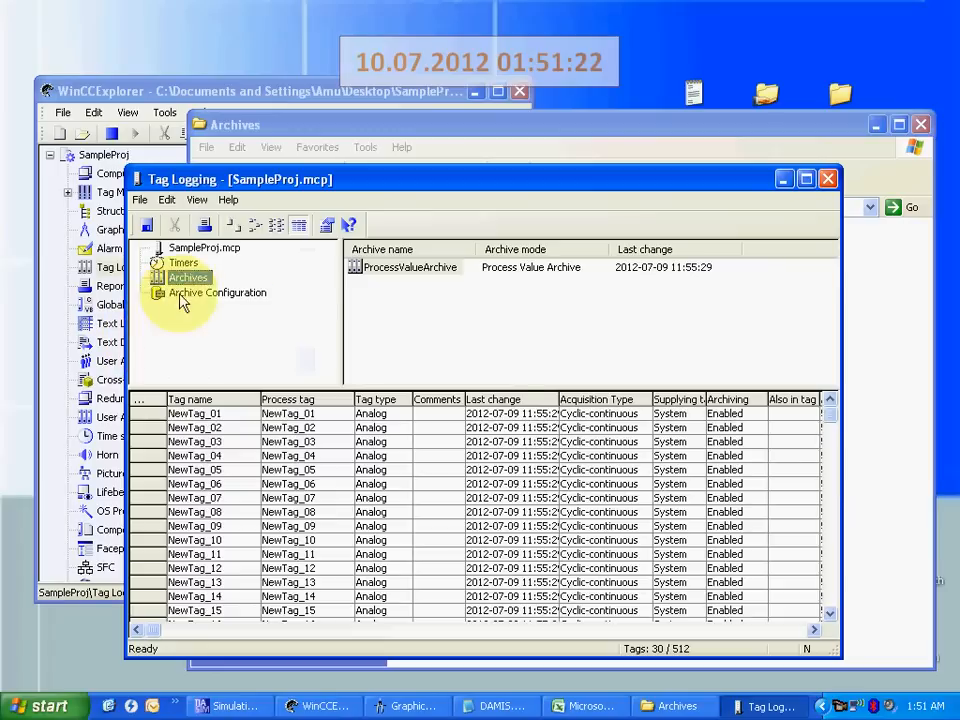
left_click(214, 292)
double_click(390, 284)
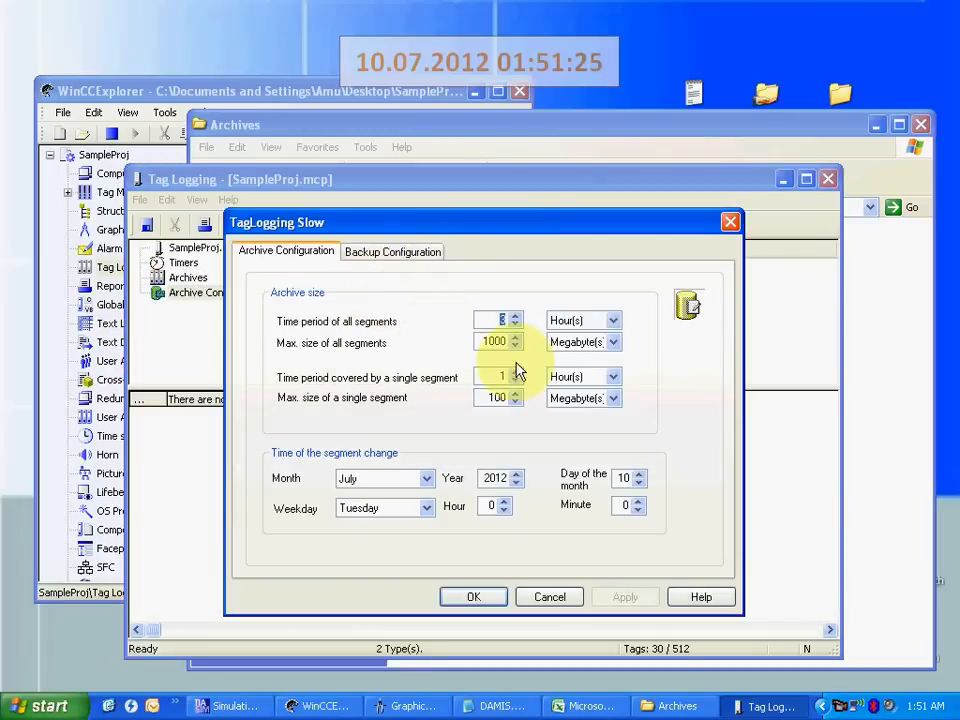
left_click(730, 221)
left_click(782, 181)
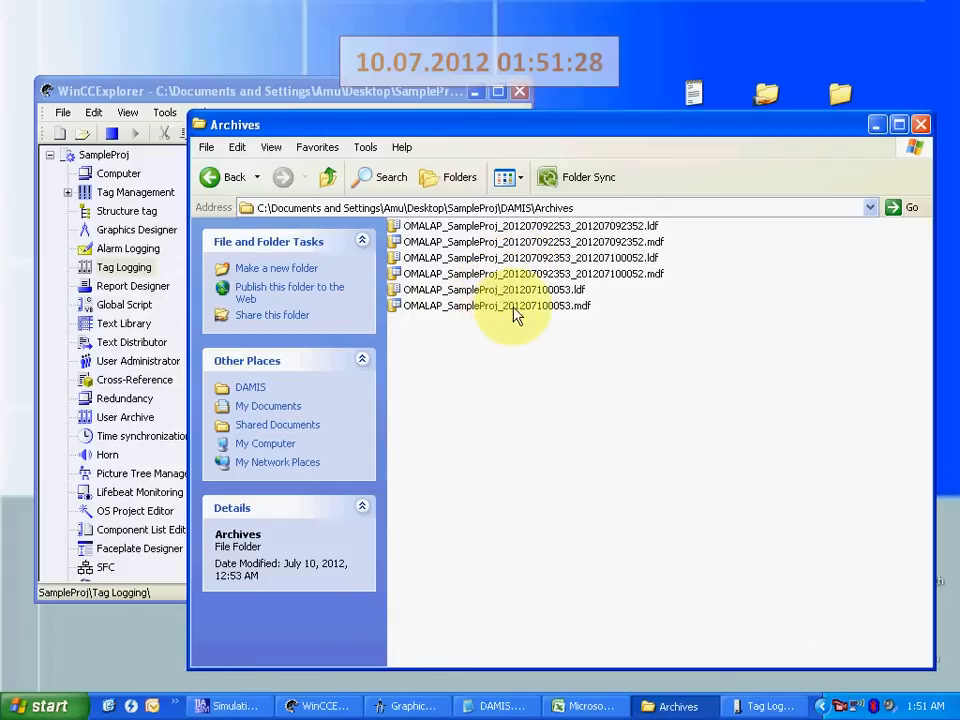
Examine the start and end timestamps in the names of the archive segment files in the Archives folder.
left_click(530, 306)
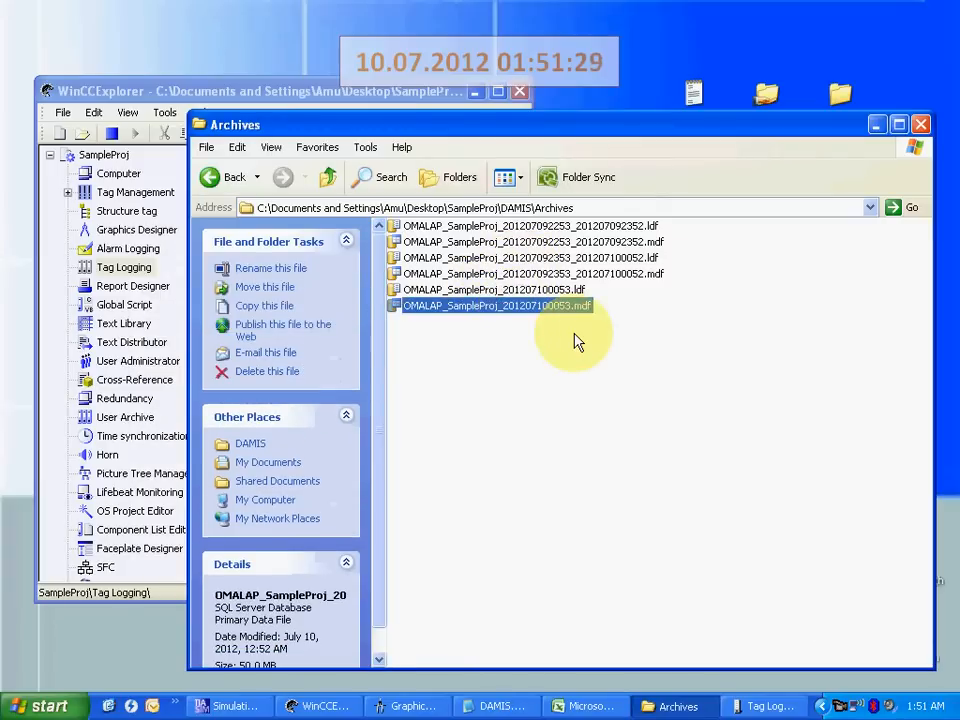
left_click(567, 228)
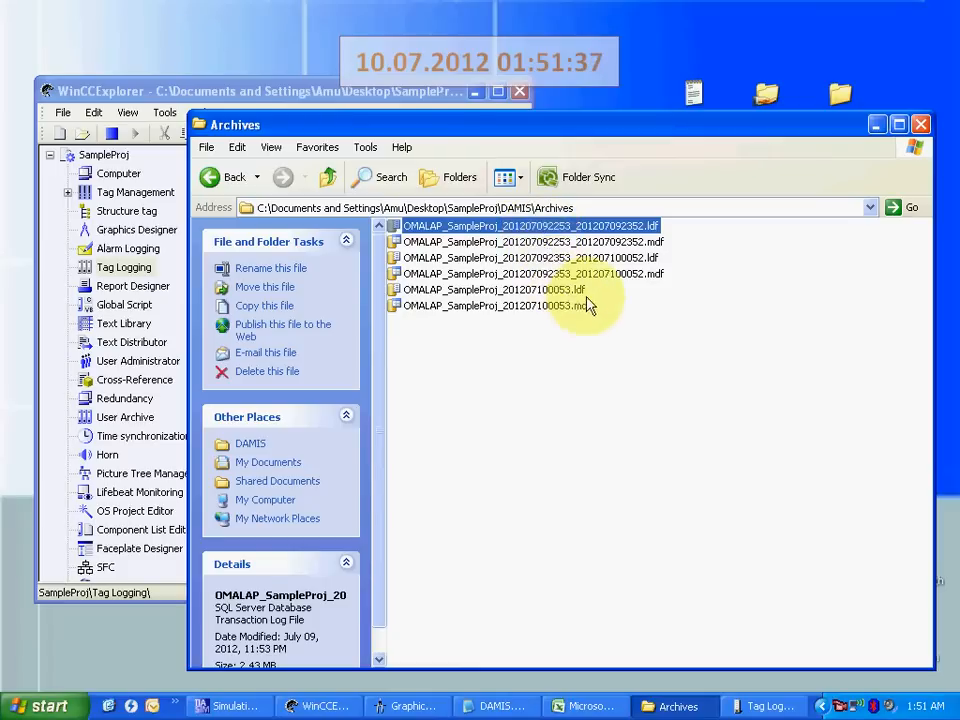
left_click_drag(588, 128, 513, 84)
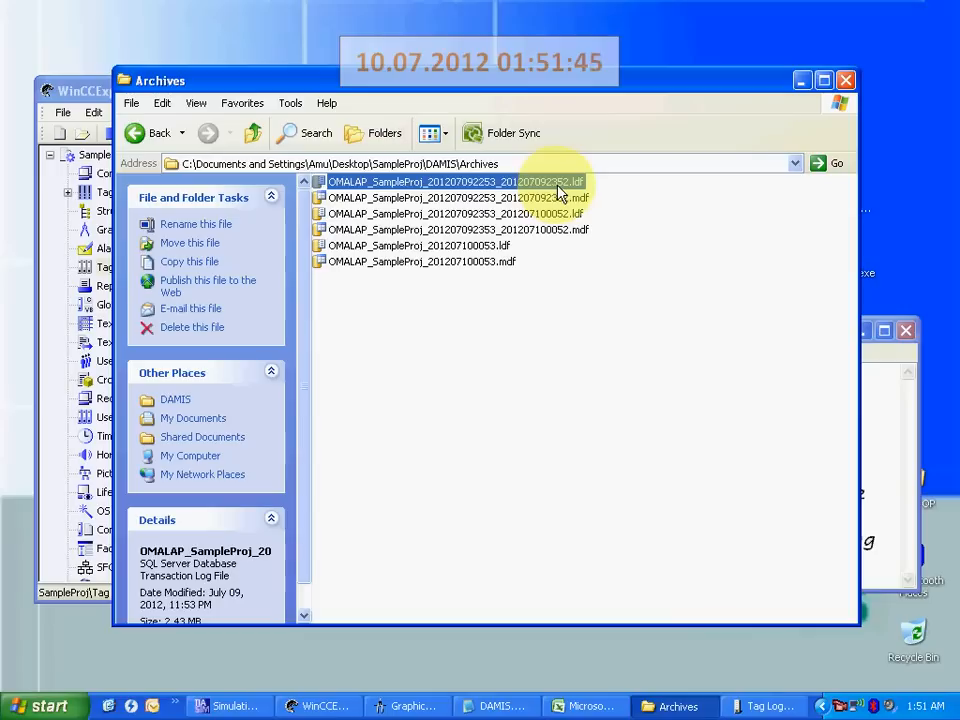
left_click(479, 214)
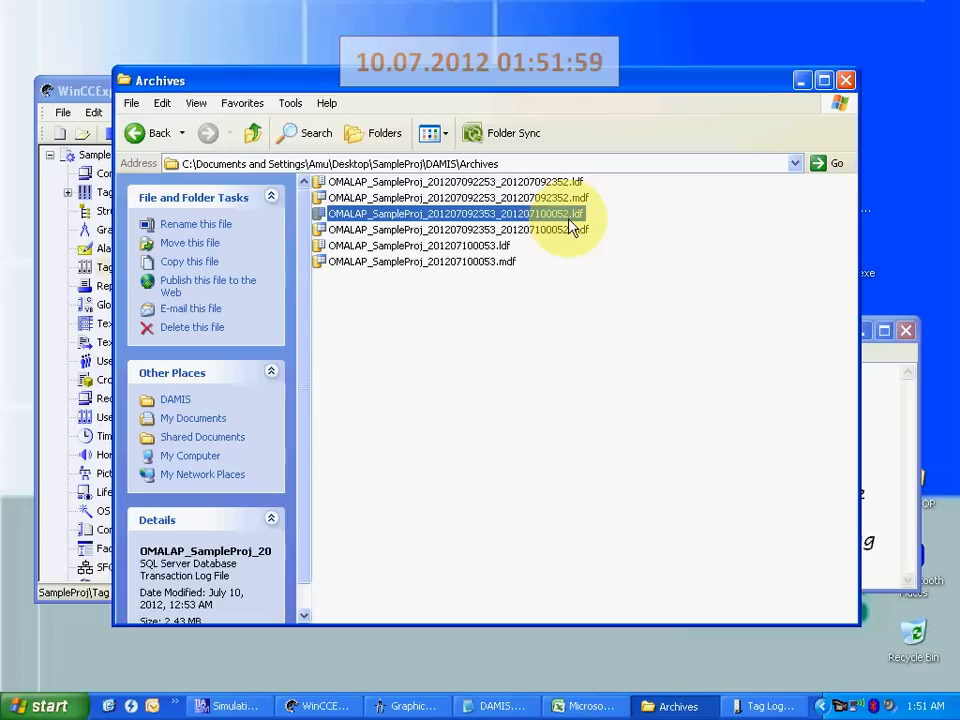
left_click(498, 246)
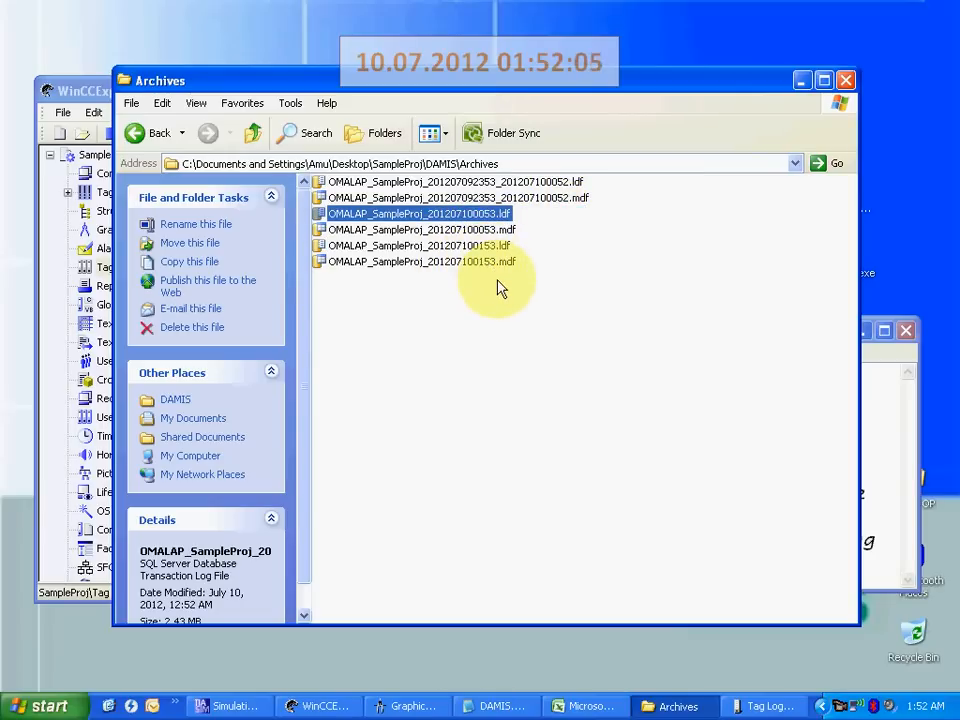
Inspect the archive segment files in the Backup folder on the Desktop against the Archives folder, and close Backup.
left_click_drag(566, 88, 460, 78)
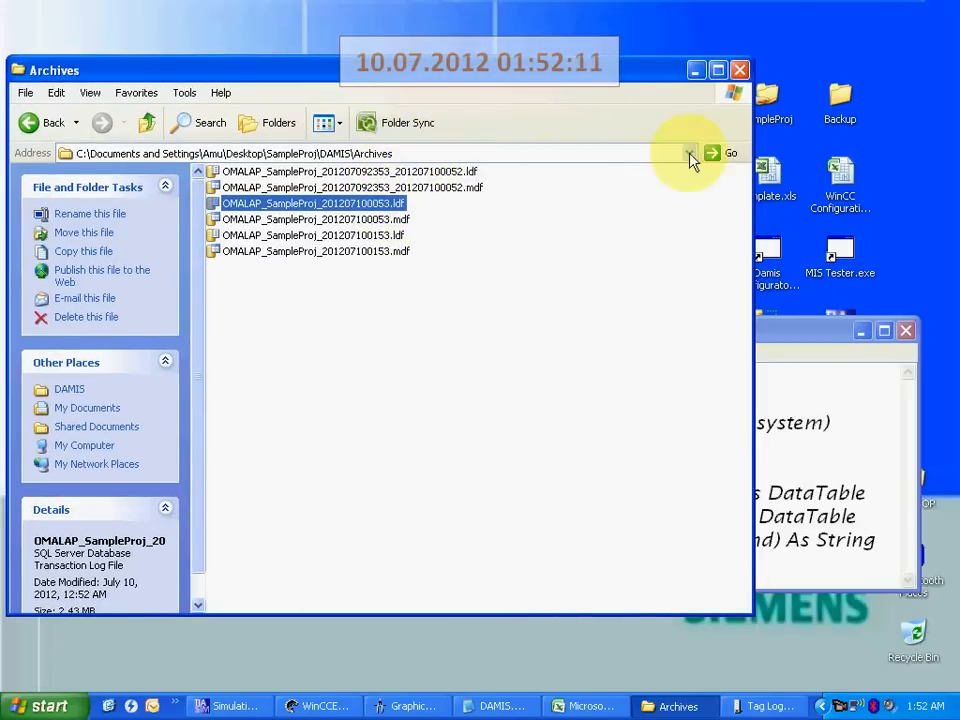
double_click(836, 98)
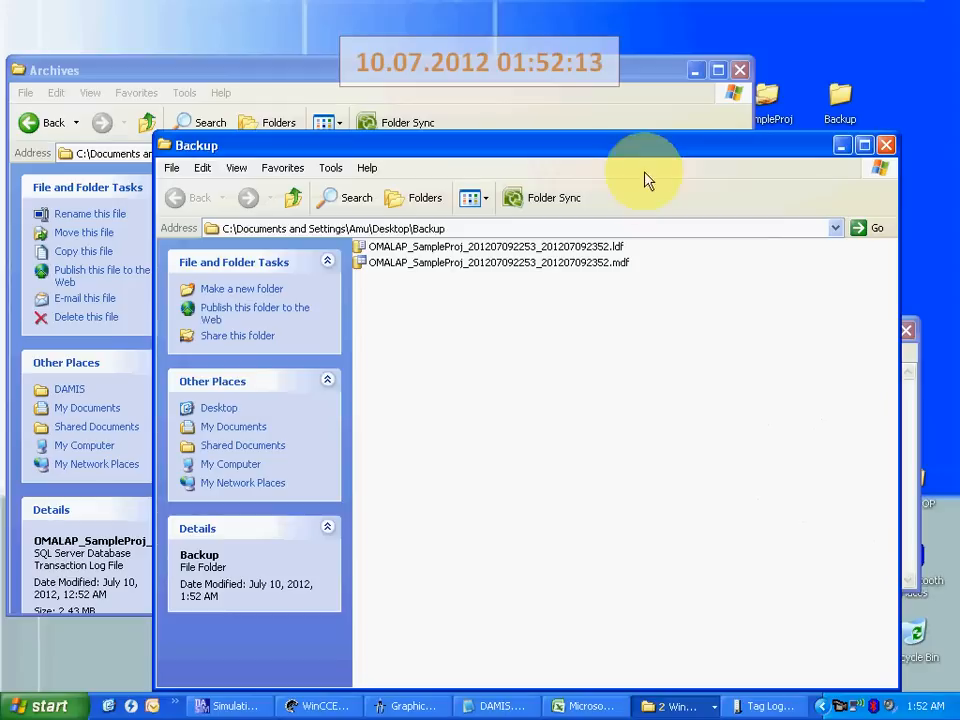
left_click_drag(572, 279, 489, 193)
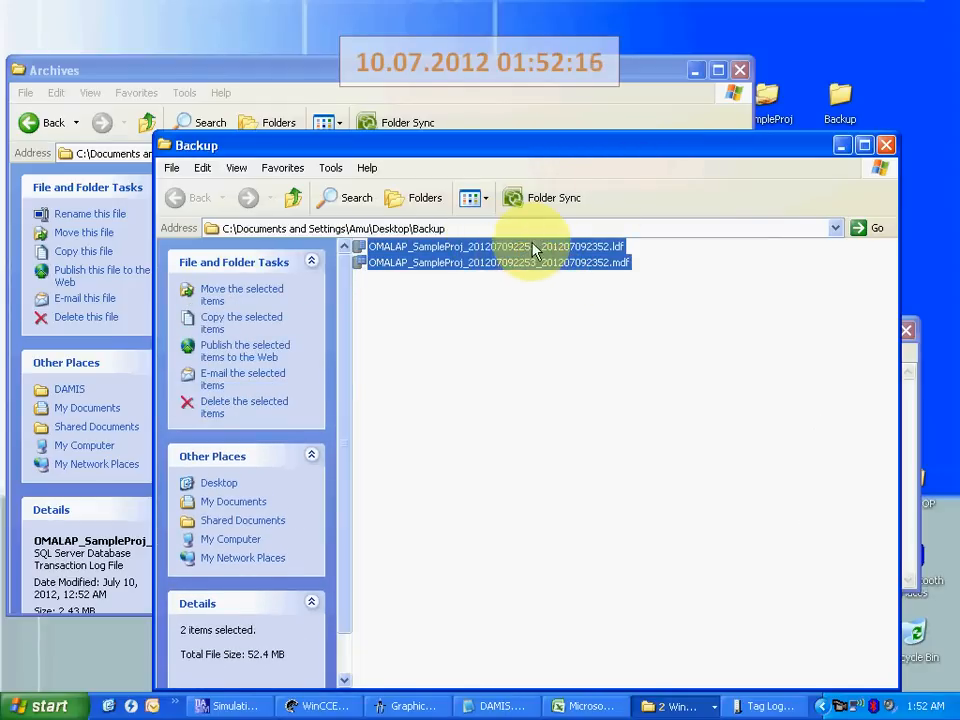
left_click(887, 148)
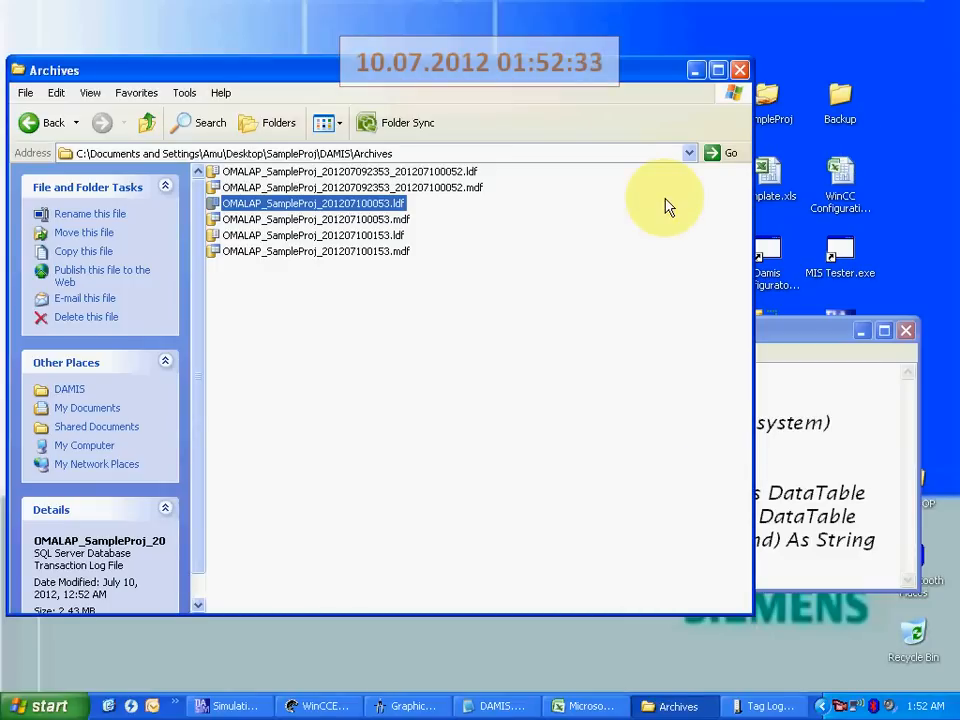
double_click(836, 96)
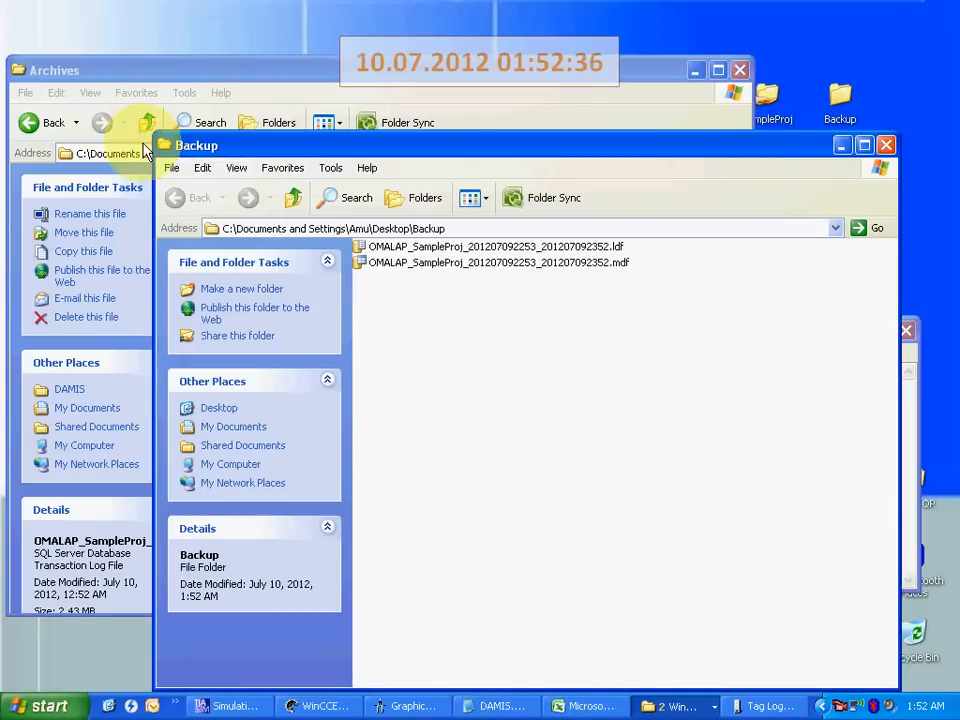
left_click_drag(162, 140, 306, 172)
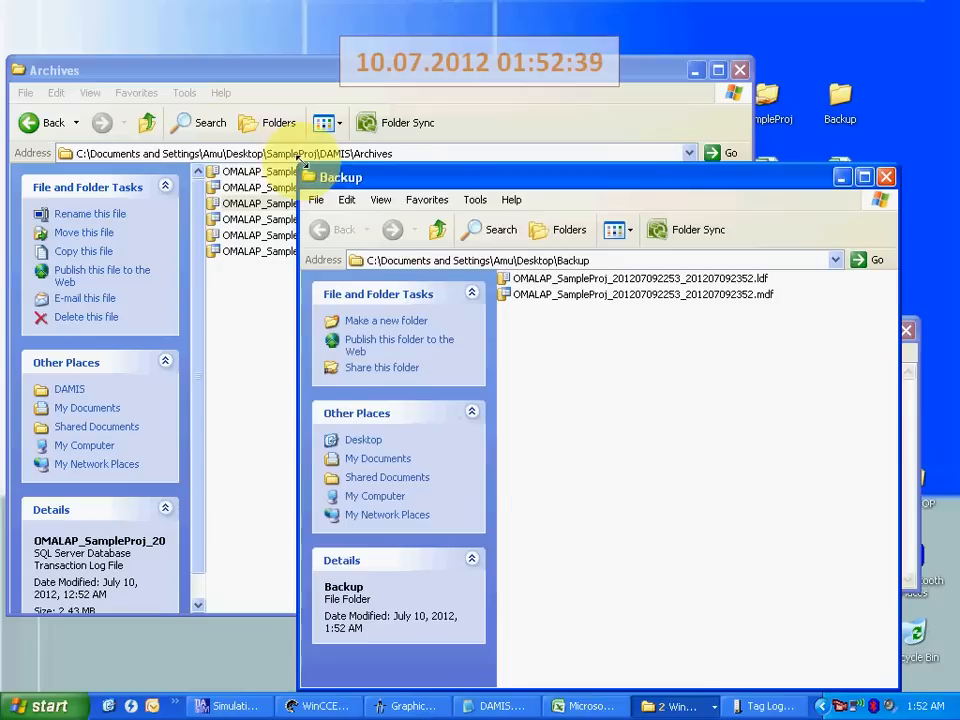
left_click_drag(797, 332, 545, 270)
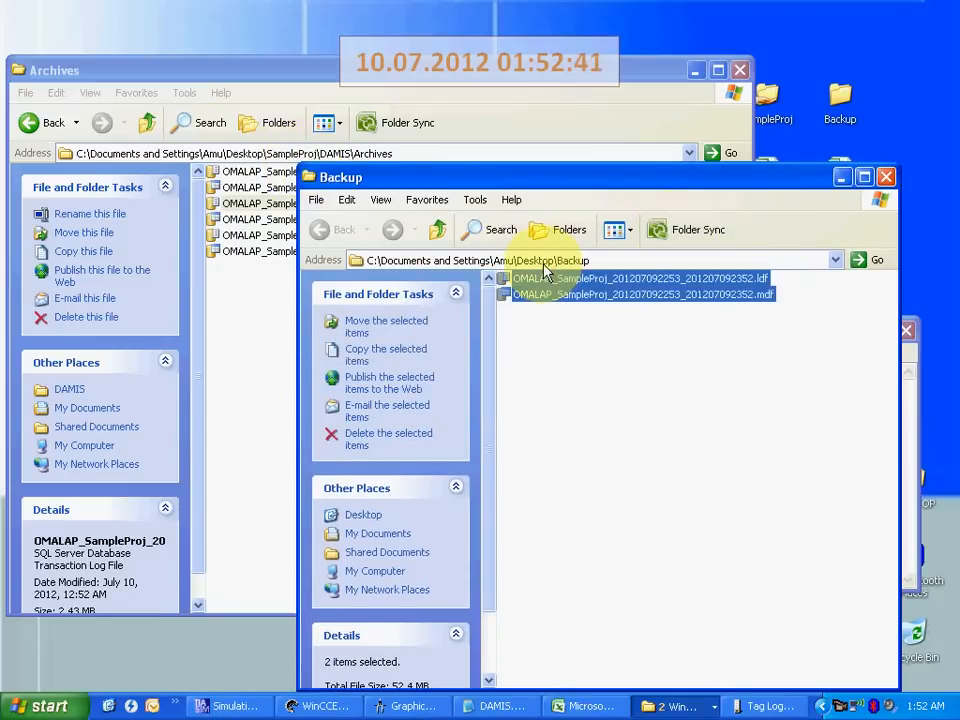
left_click(886, 178)
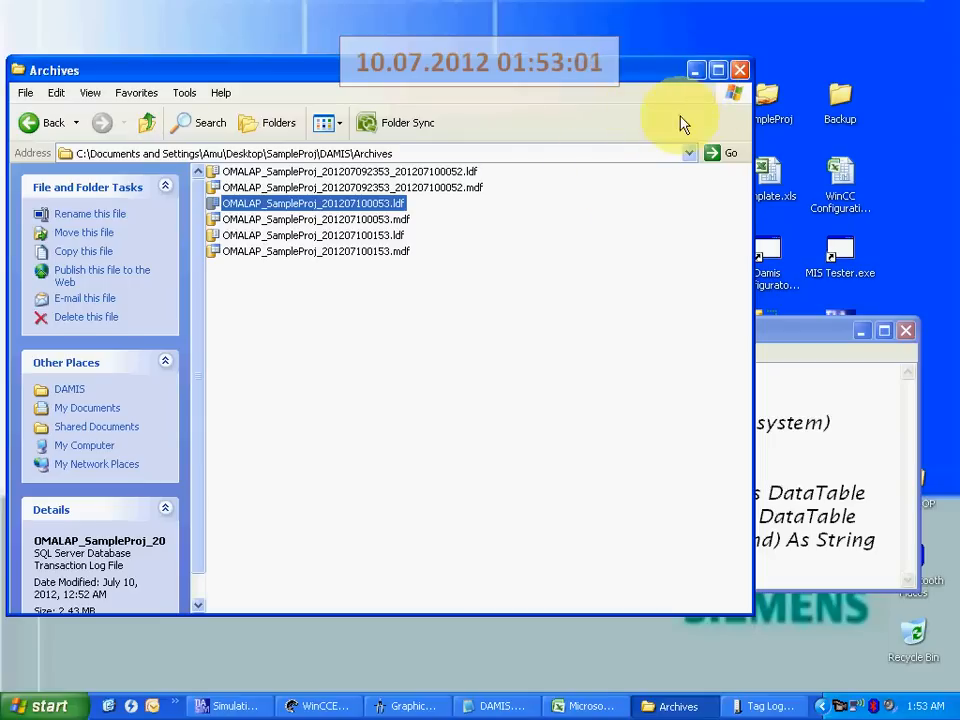
Check the current segment files in the Archives folder again and minimize its window.
left_click(848, 110)
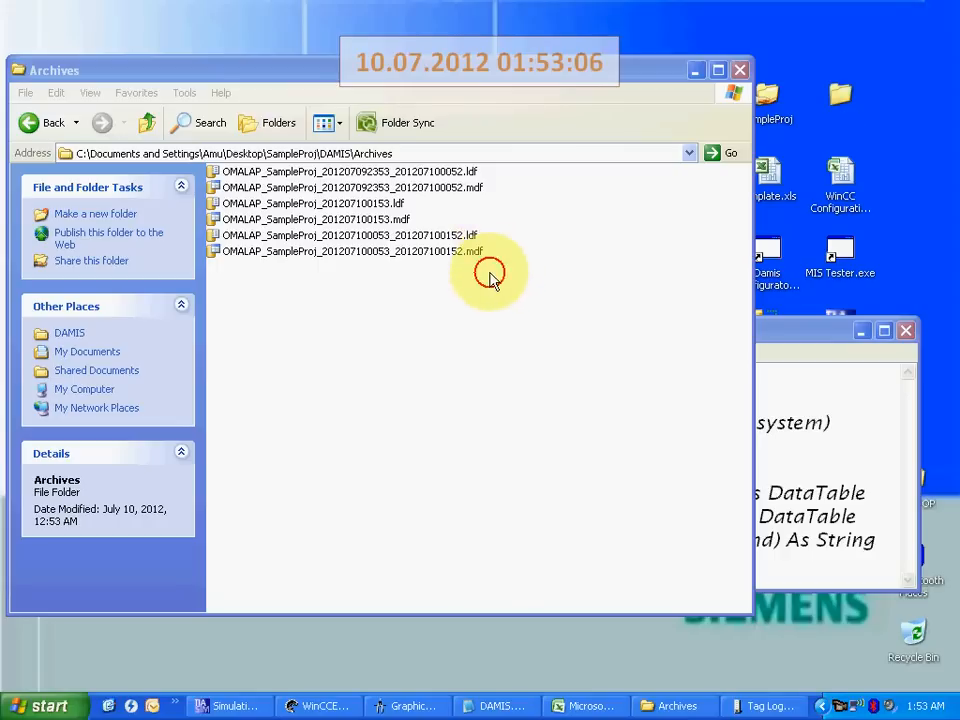
left_click(405, 300)
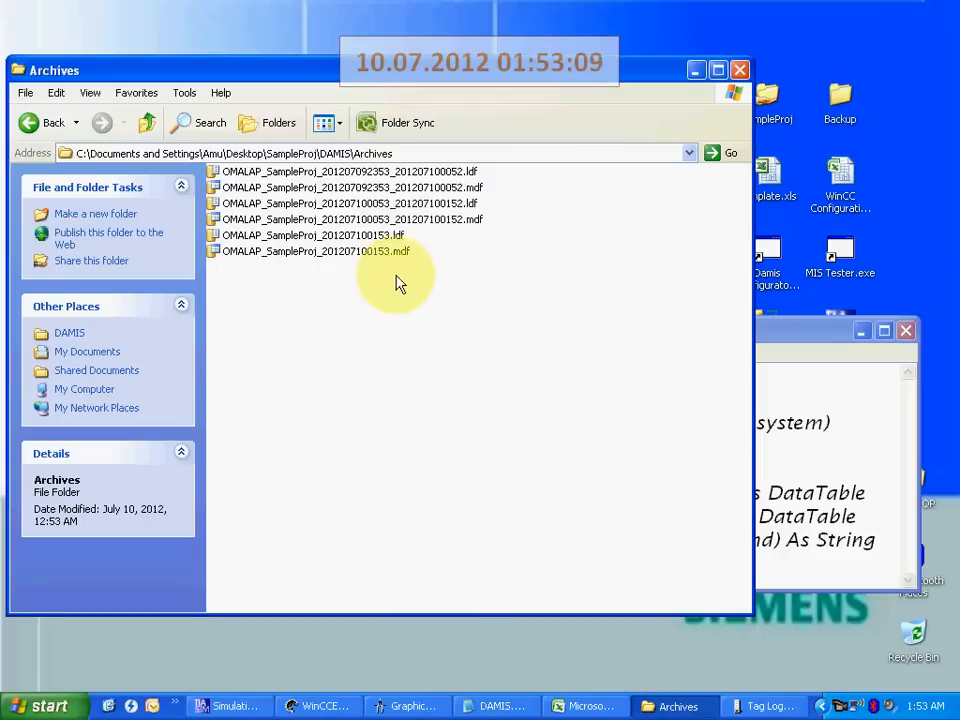
left_click(396, 236)
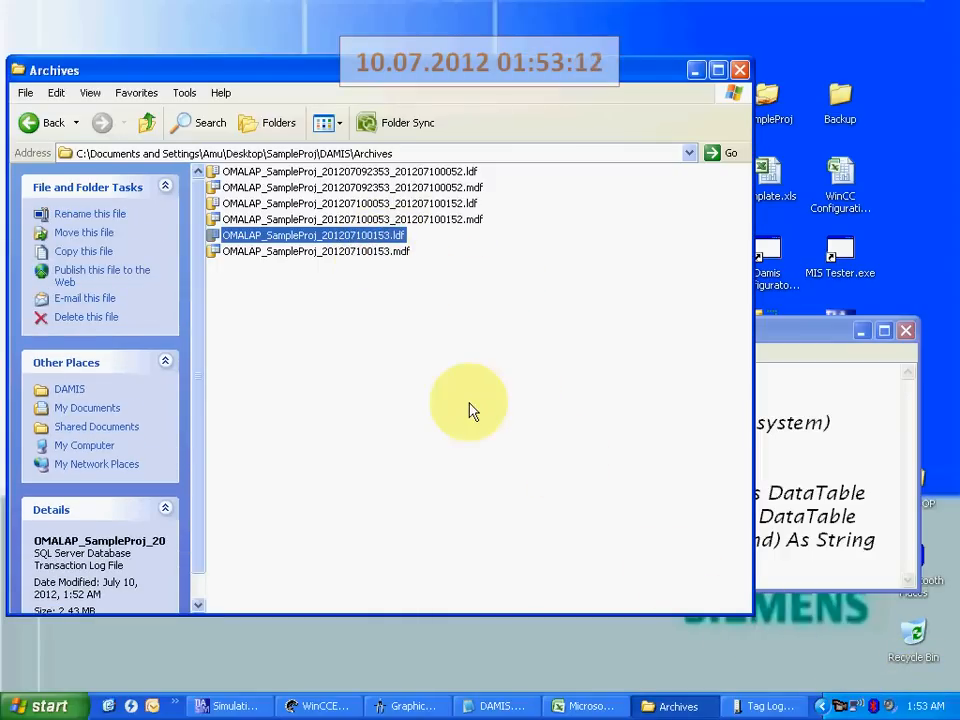
left_click(694, 72)
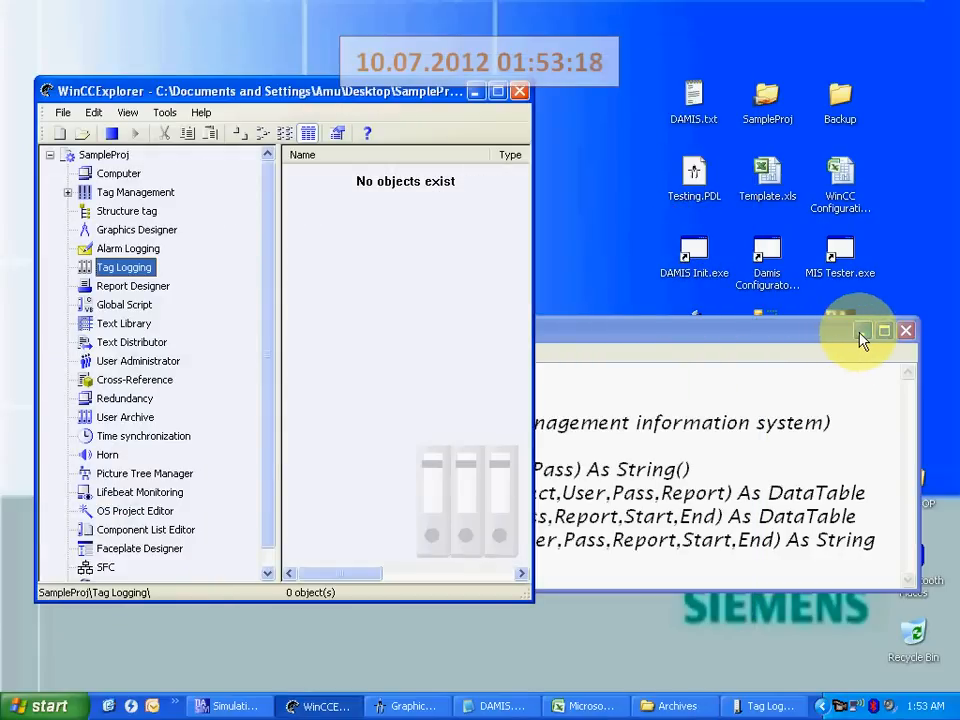
Switch to DAMIS.txt in Notepad and review the four function signatures, focusing on the name, parameters and return type of GetReports.
left_click_drag(700, 329, 664, 242)
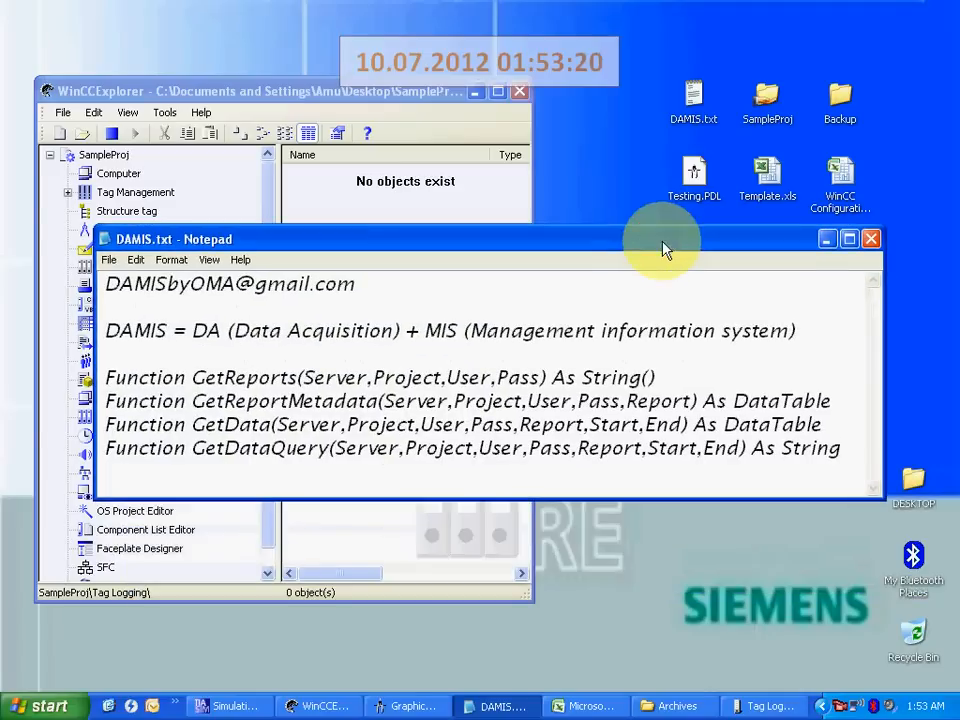
left_click_drag(845, 449, 59, 384)
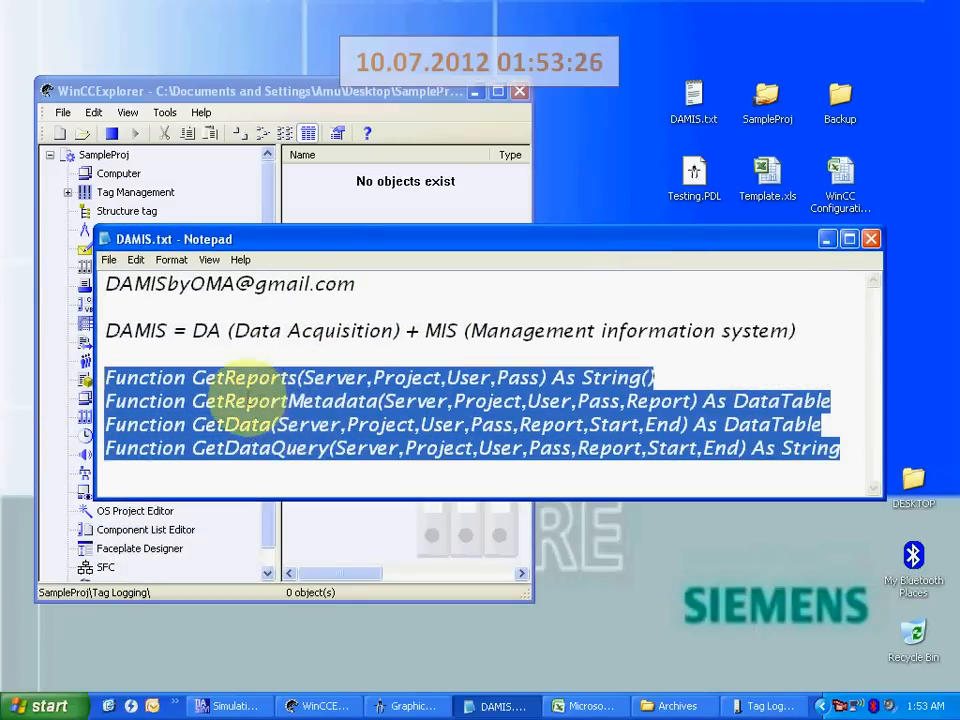
left_click(216, 388)
left_click_drag(196, 377, 303, 377)
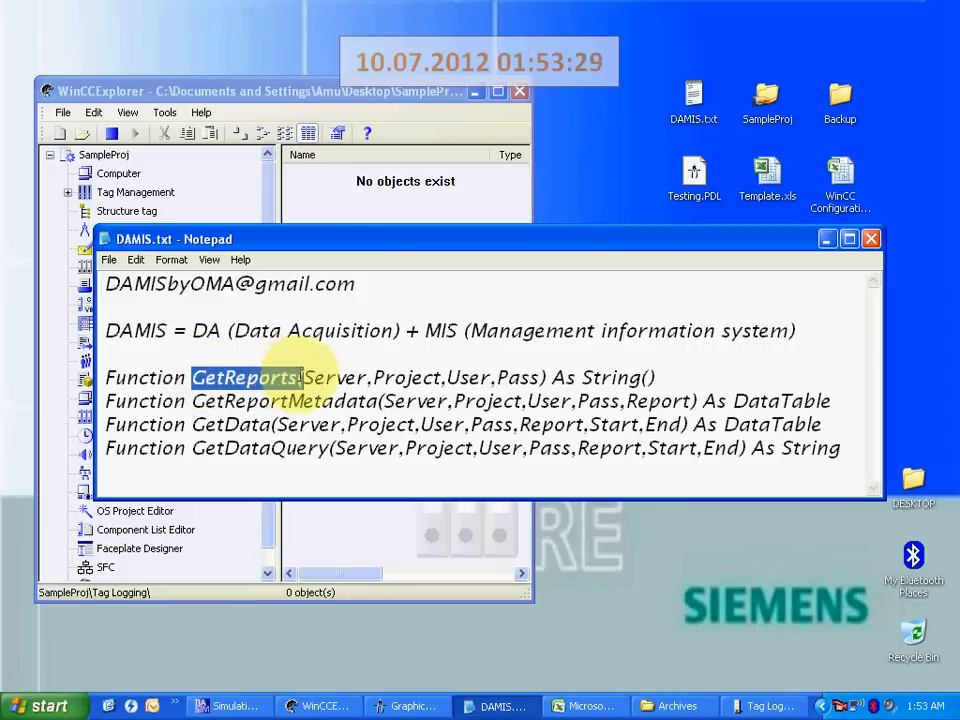
left_click_drag(660, 378, 588, 368)
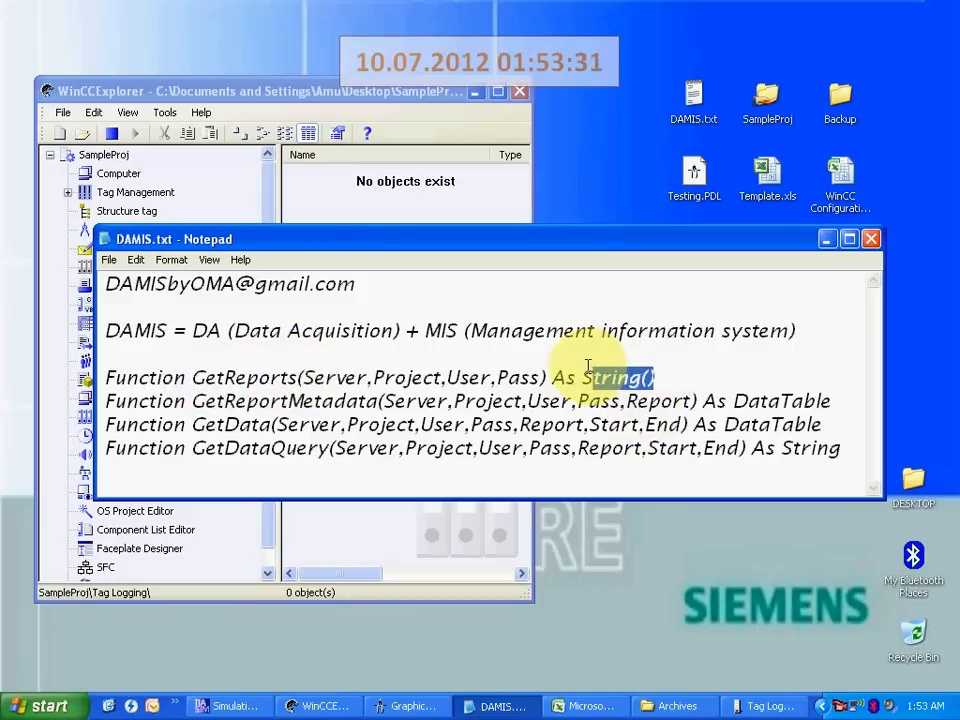
left_click_drag(313, 379, 566, 378)
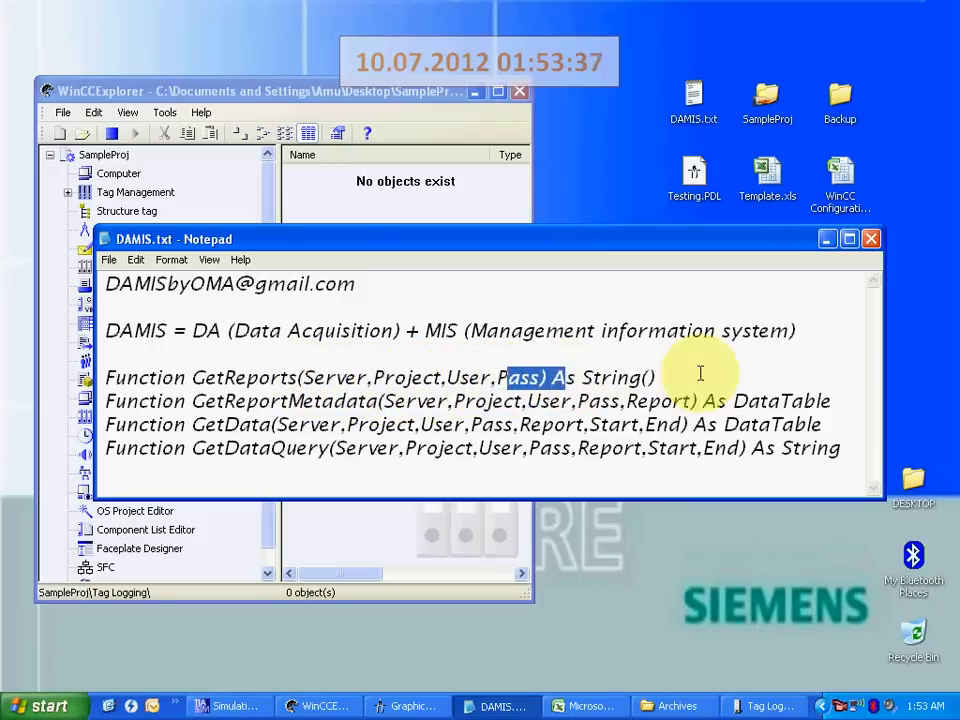
Launch MIS Tester.exe from the Desktop and arrange its Test window above the DAMIS.txt function list.
left_click_drag(776, 277, 768, 376)
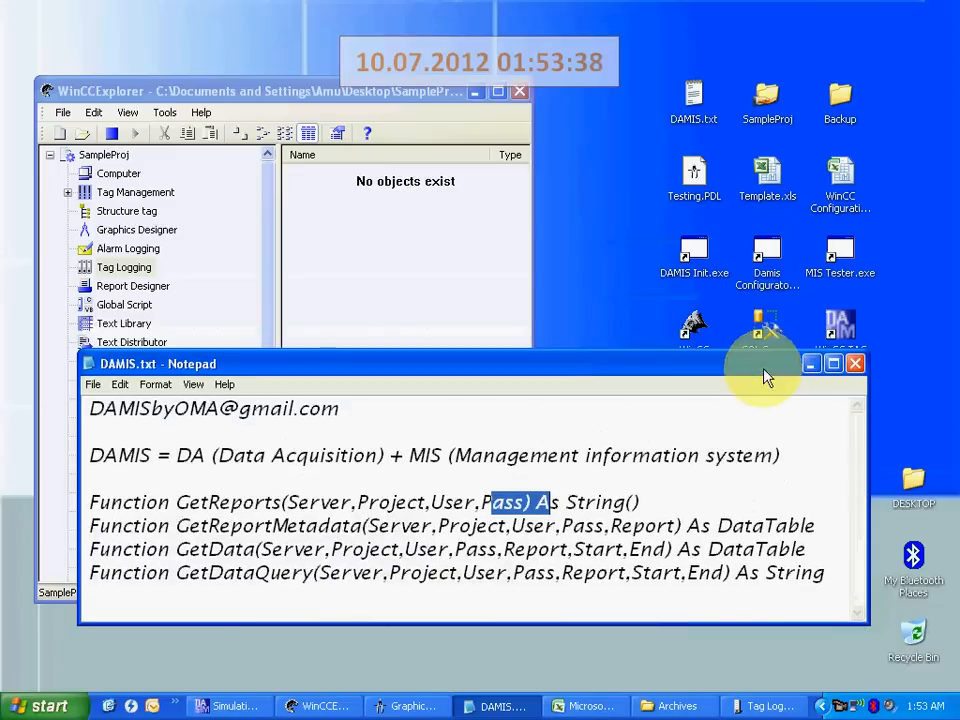
double_click(843, 257)
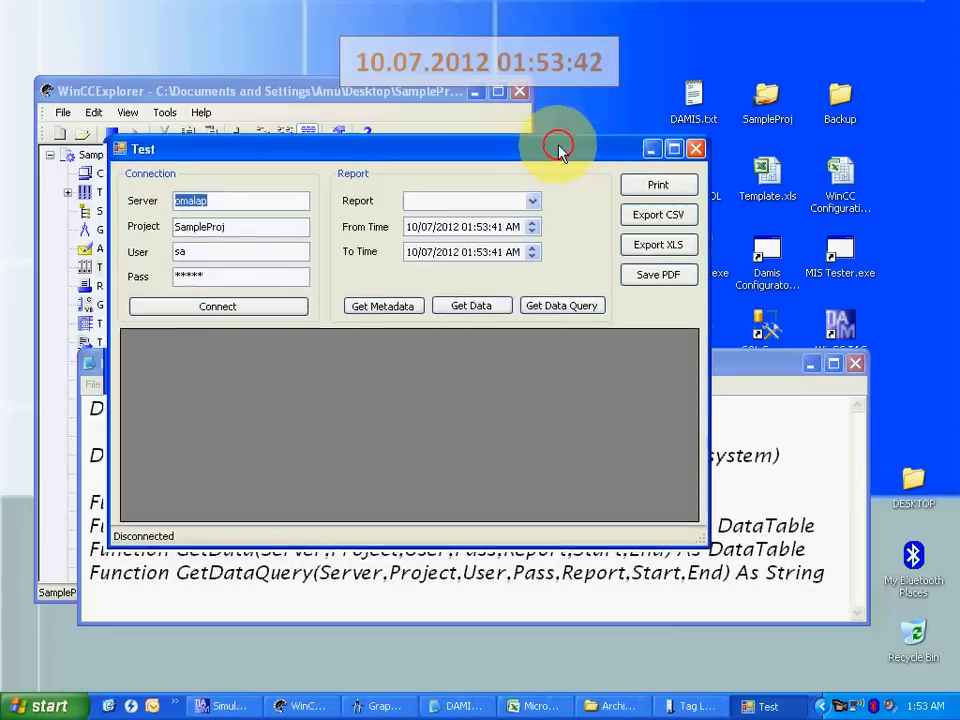
left_click_drag(558, 146, 738, 10)
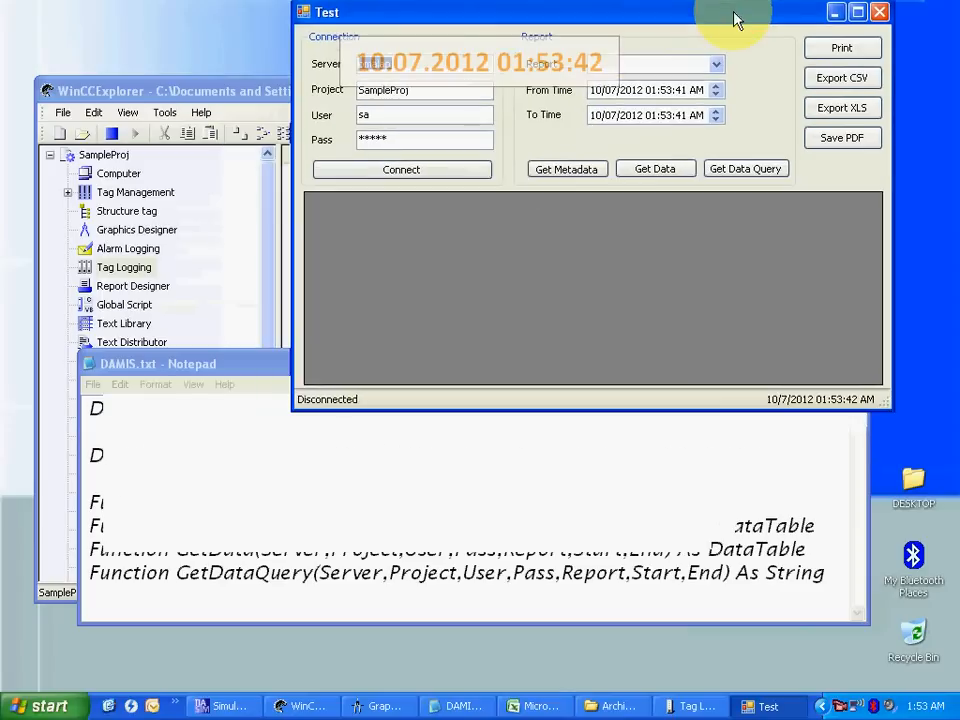
left_click_drag(215, 375, 213, 409)
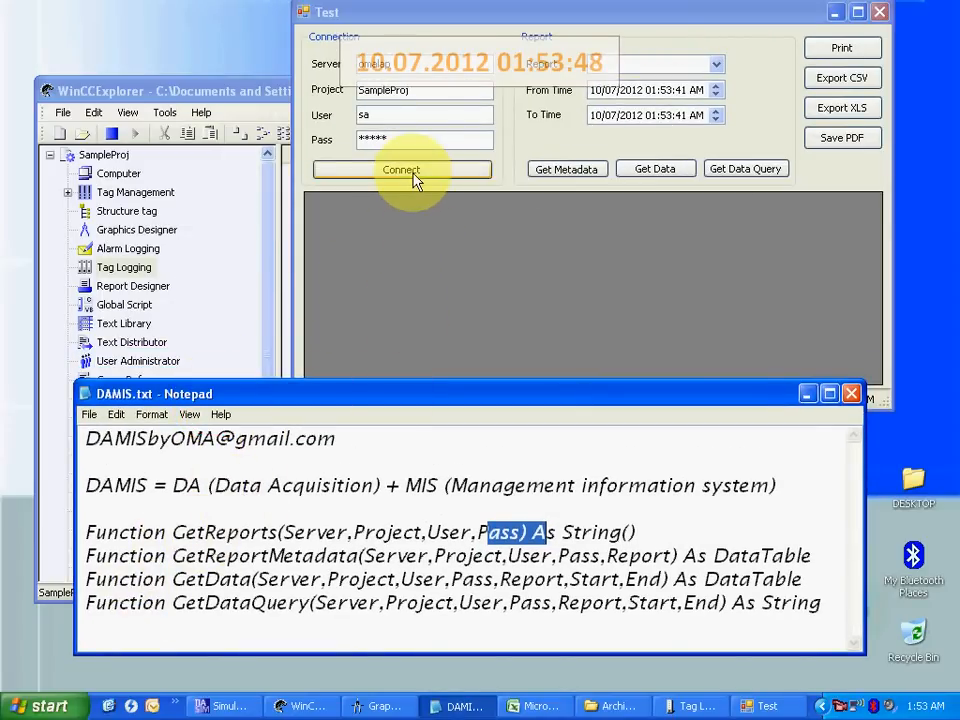
Review the connection details, connect to the SampleProj project and list its available reports, keeping Grp_DuringFalse selected.
left_click(396, 93)
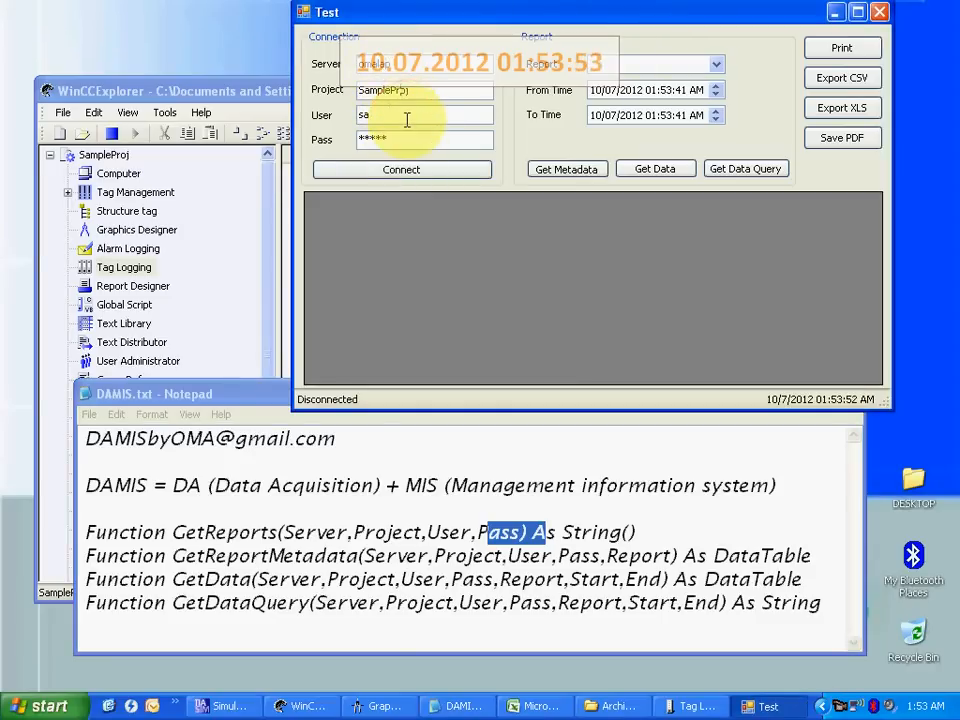
left_click_drag(382, 118, 297, 121)
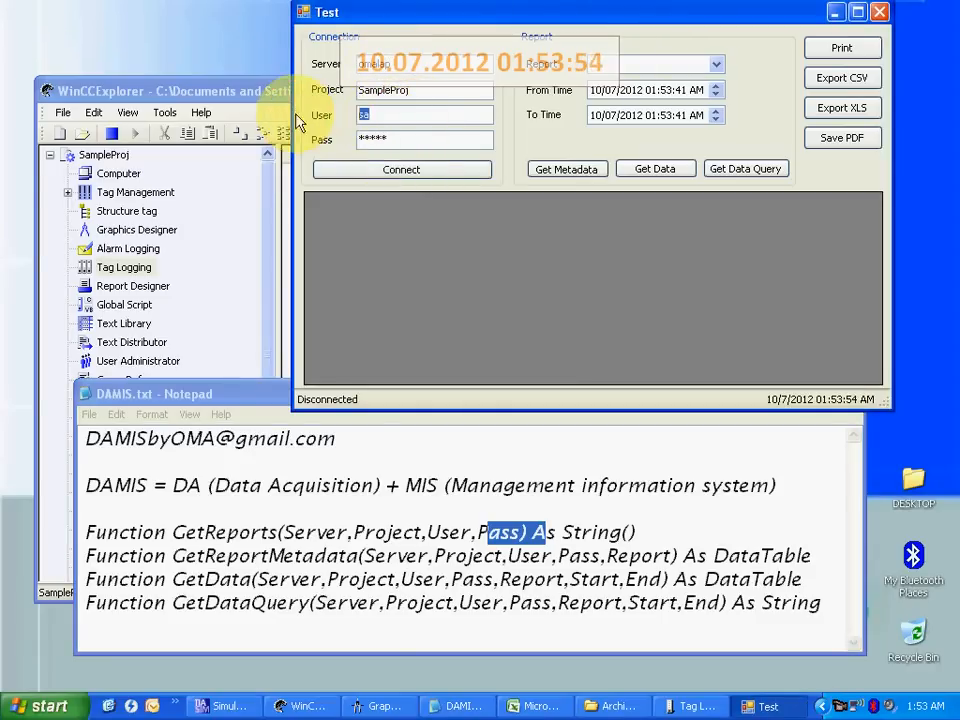
left_click_drag(420, 136, 300, 135)
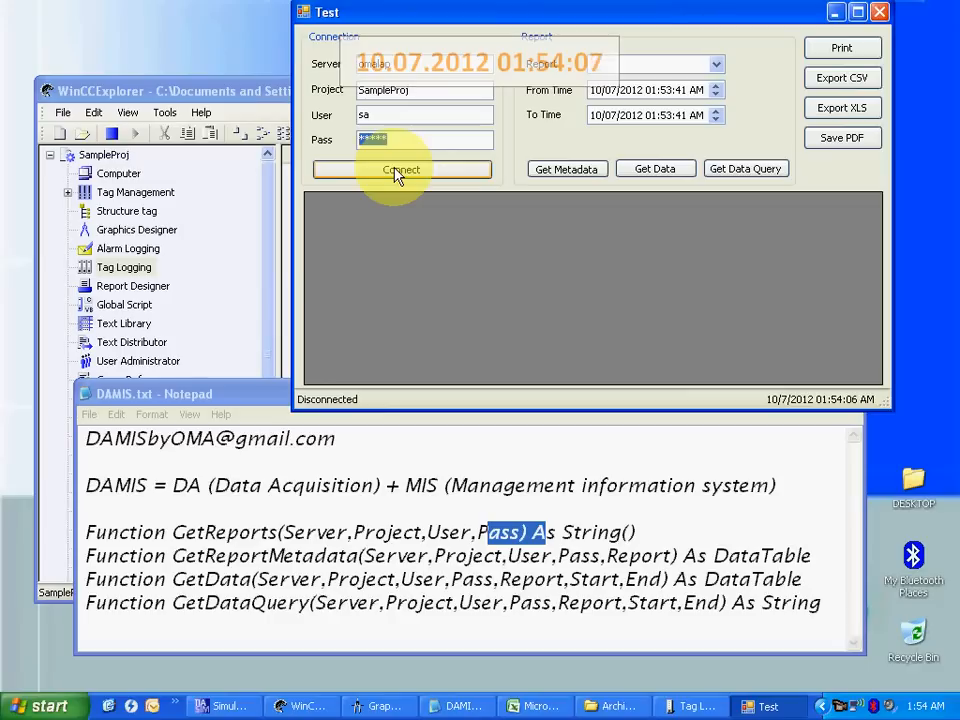
left_click(672, 70)
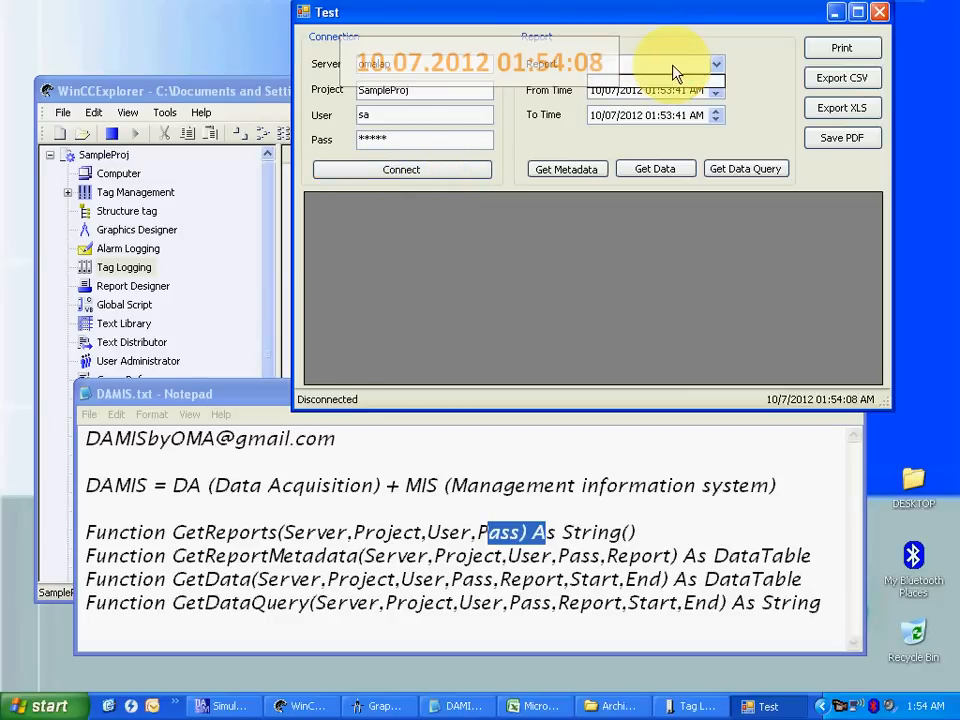
left_click(675, 64)
left_click(374, 178)
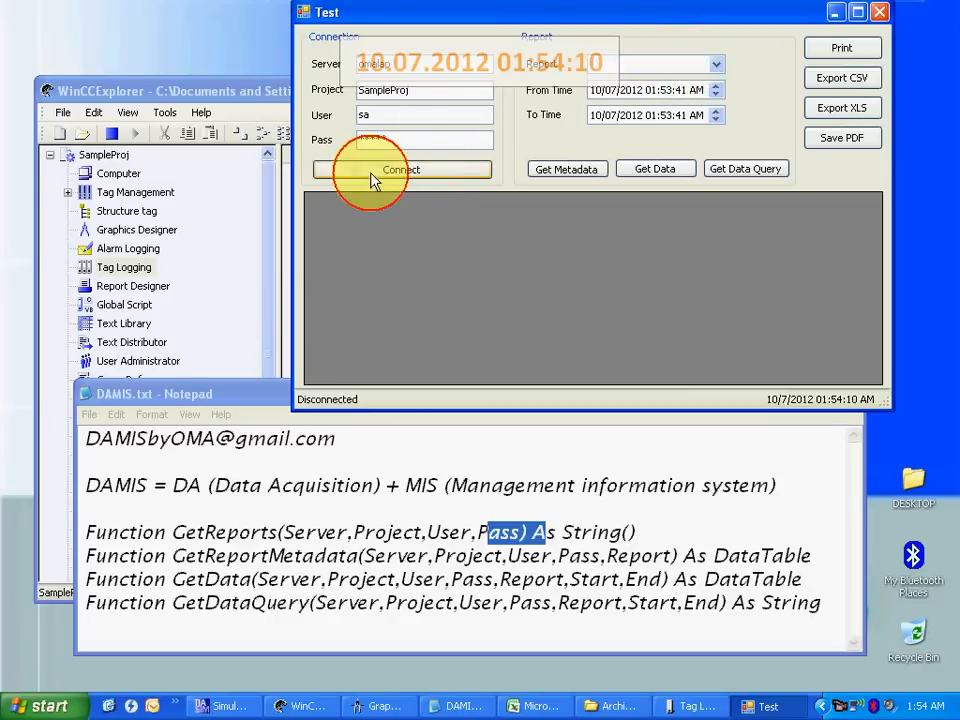
left_click(706, 70)
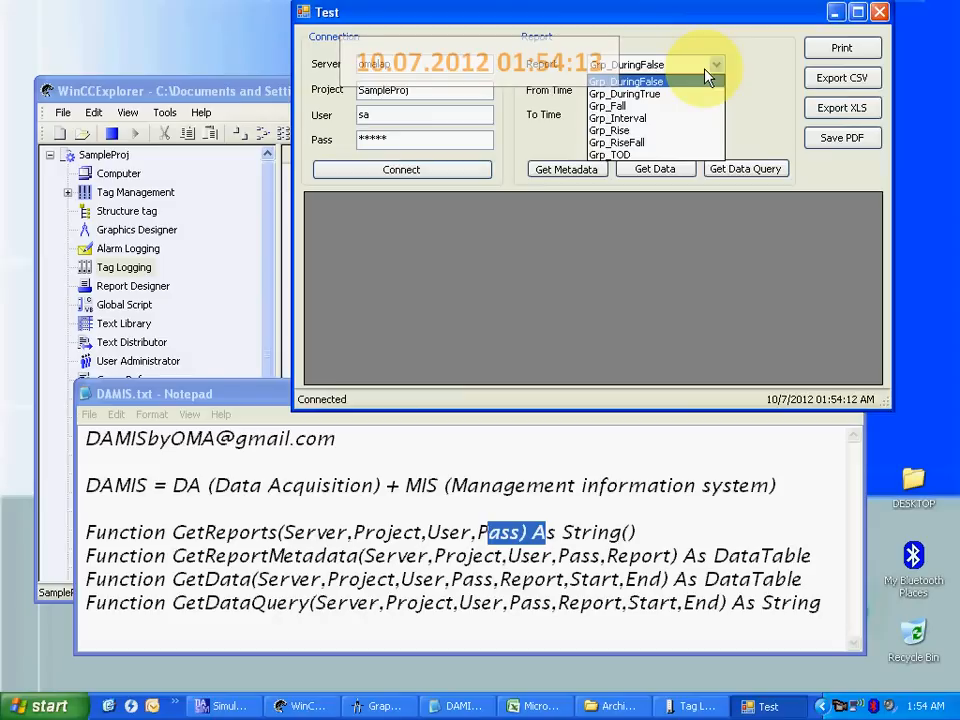
left_click(707, 80)
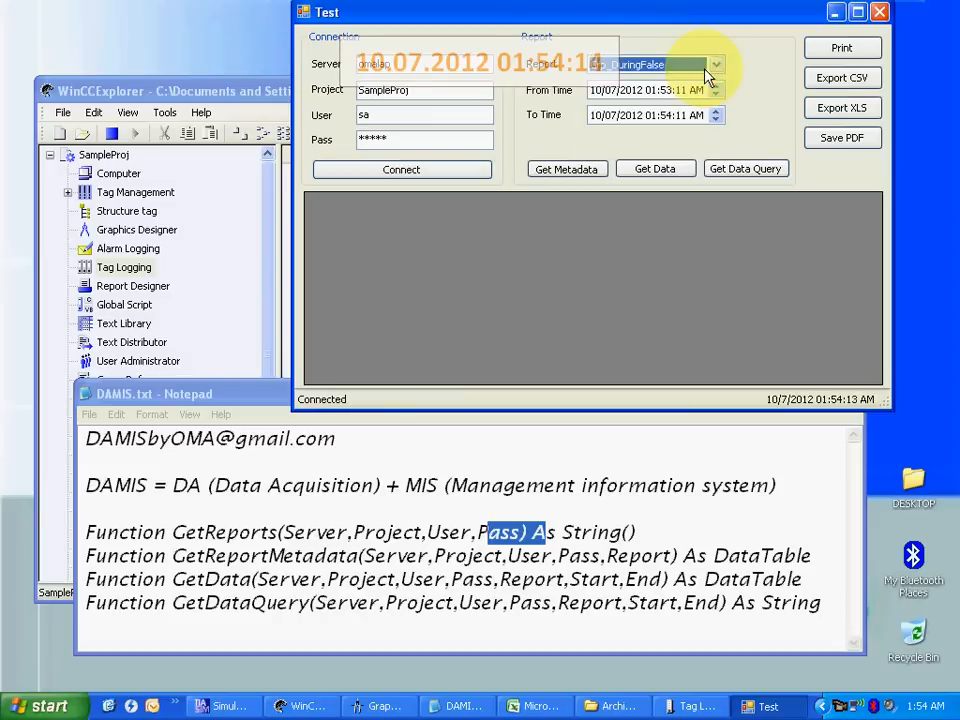
Compare the groups on the Groups sheet of Template.xls with the tester's report list, closing the Archives folder window along the way.
left_click(533, 706)
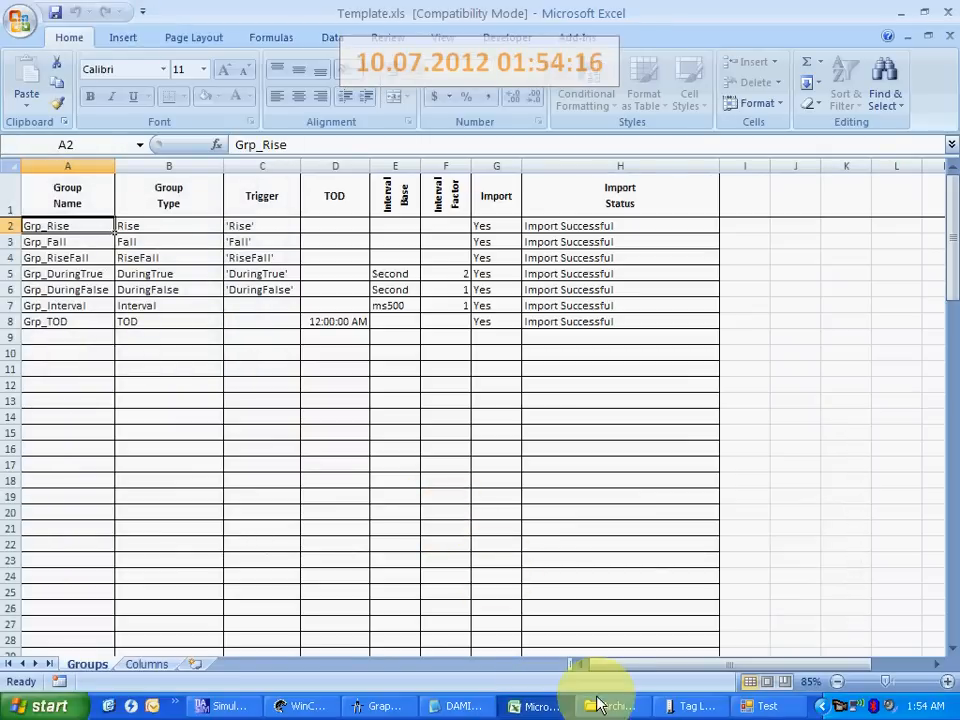
left_click(615, 706)
left_click(740, 70)
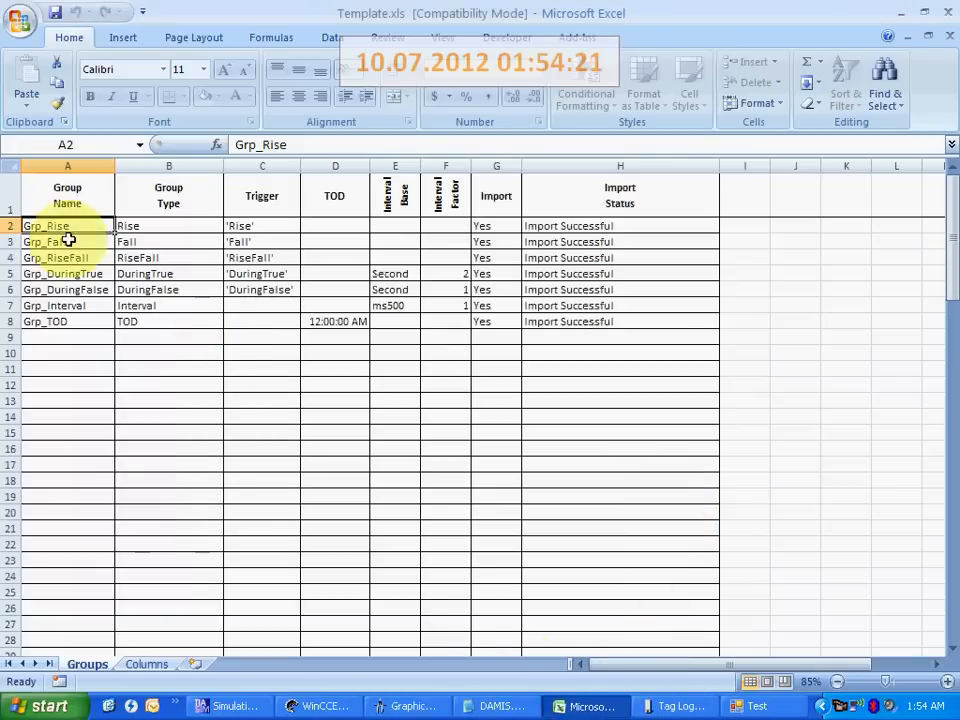
left_click_drag(58, 224, 612, 320)
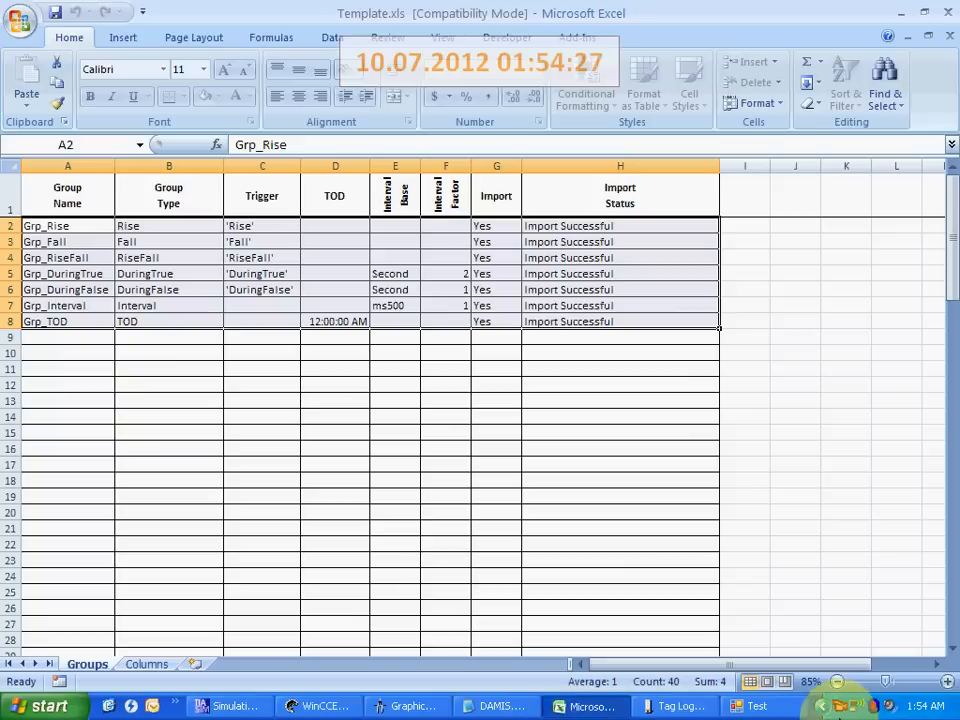
left_click(757, 706)
left_click(715, 66)
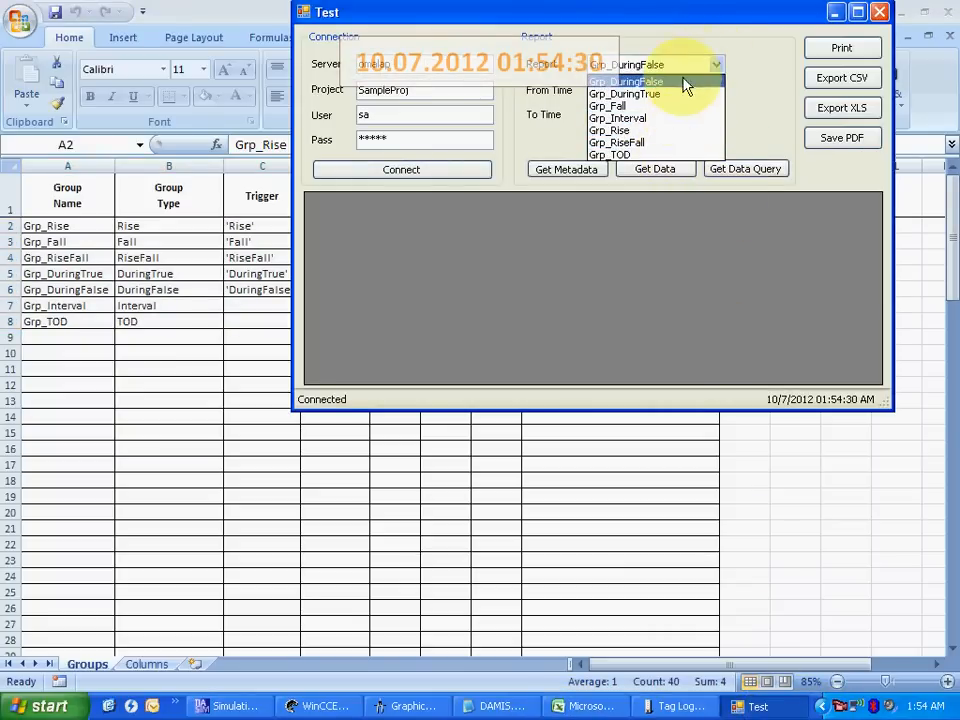
left_click(689, 20)
left_click_drag(750, 20, 763, 252)
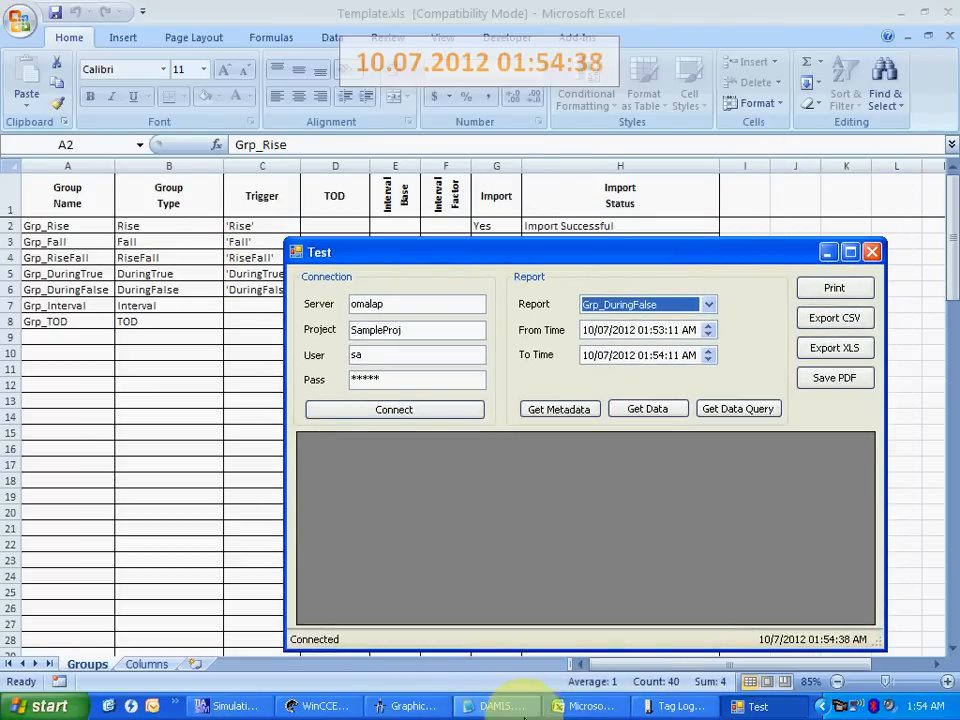
Start the WinCC graphics runtime of the sample project to get its trigger screen.
left_click(422, 705)
left_click(903, 13)
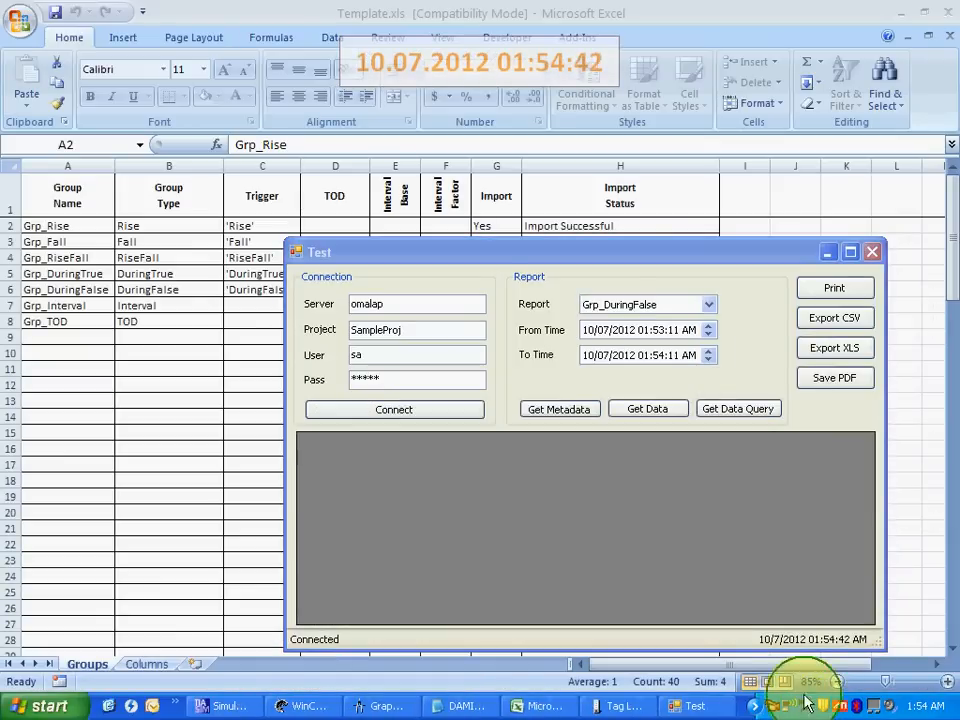
right_click(796, 705)
left_click(793, 632)
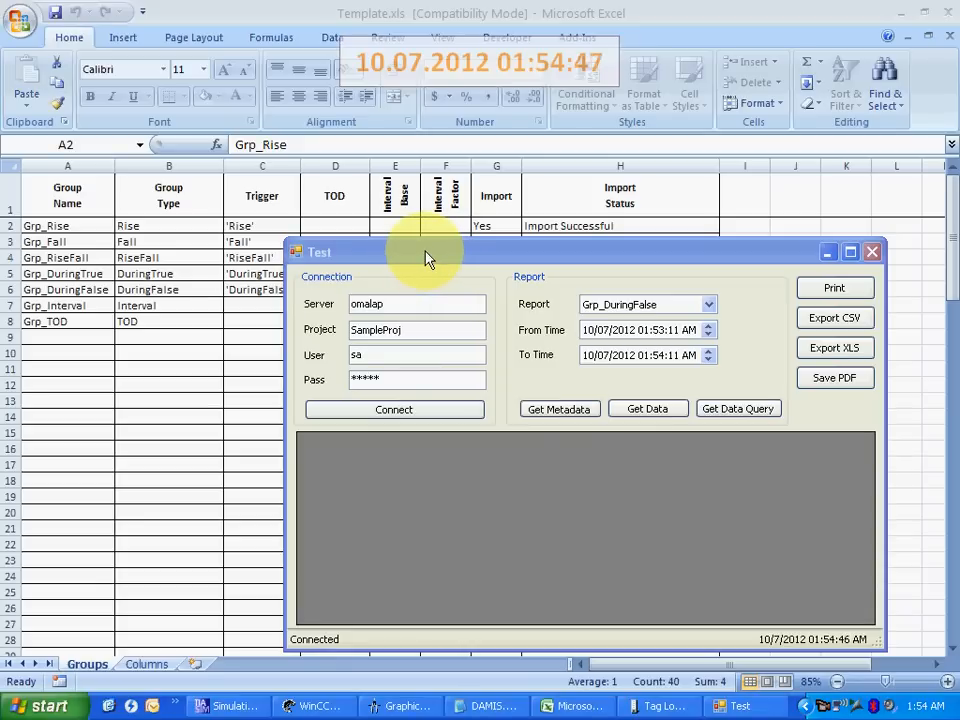
Set the report range from 10/07/2012 01:50:00 AM to 02:00:00 AM and get the data for Grp_DuringFalse.
left_click_drag(675, 255, 743, 234)
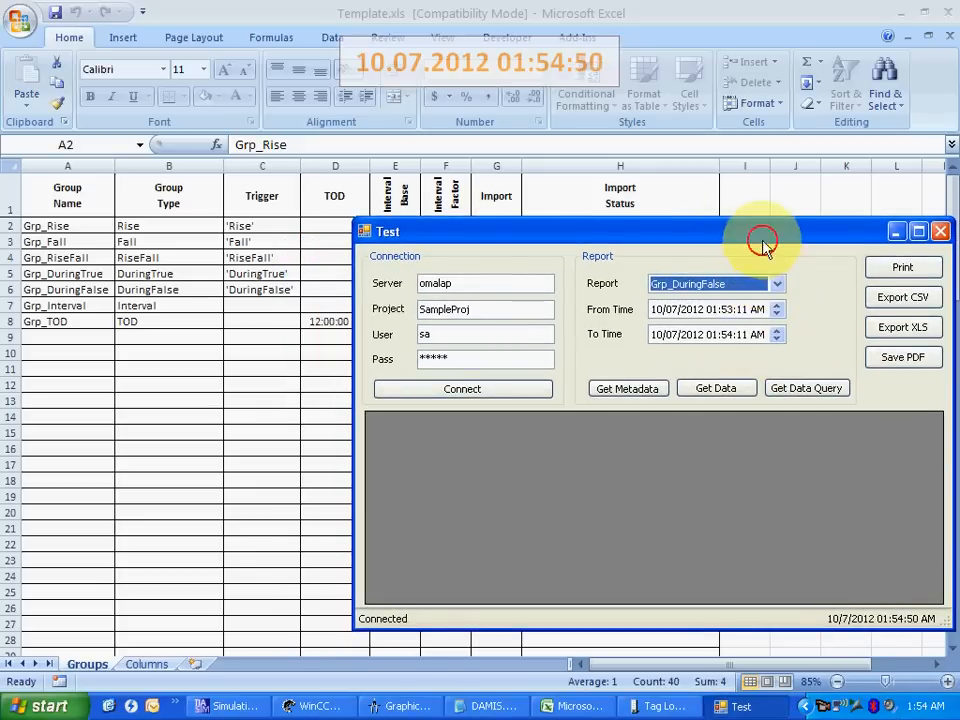
left_click(726, 309)
type("50")
left_click(741, 308)
type("00")
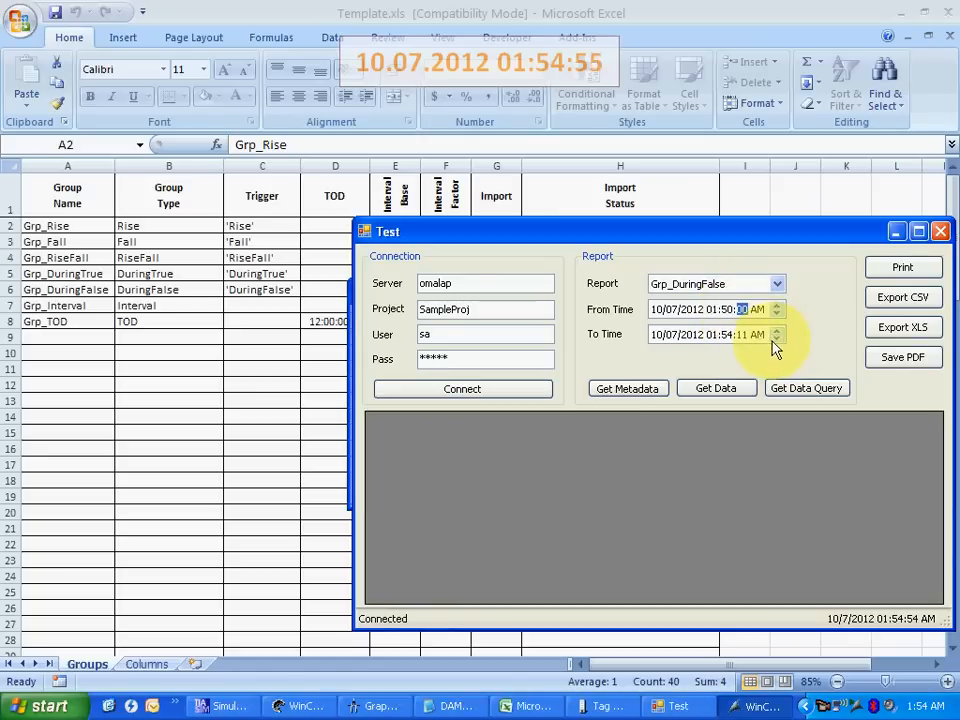
left_click(728, 336)
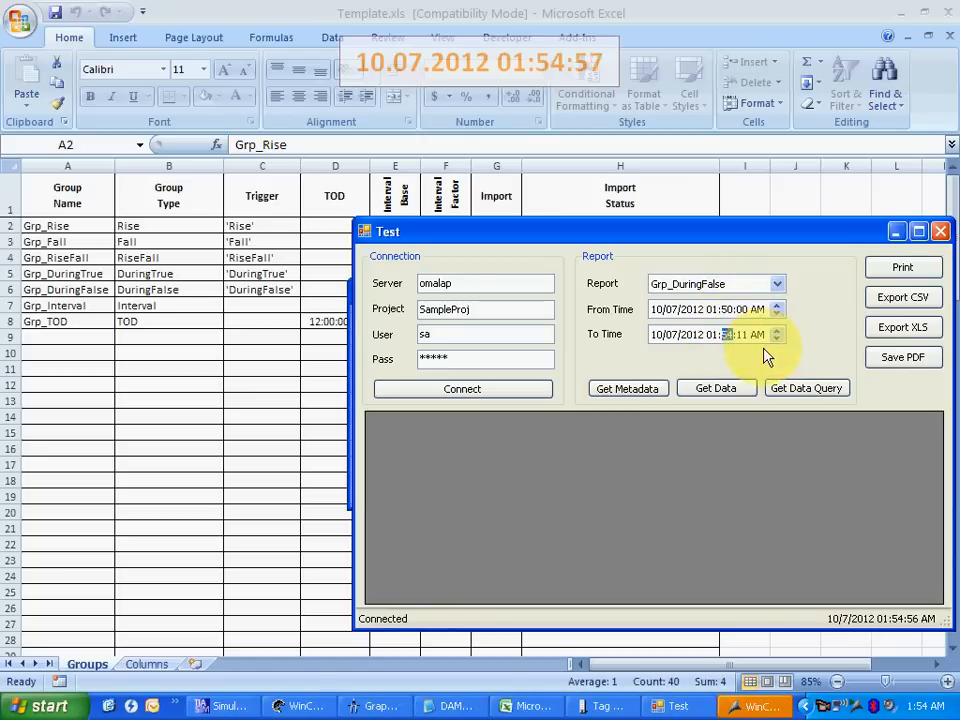
type("00")
left_click(711, 336)
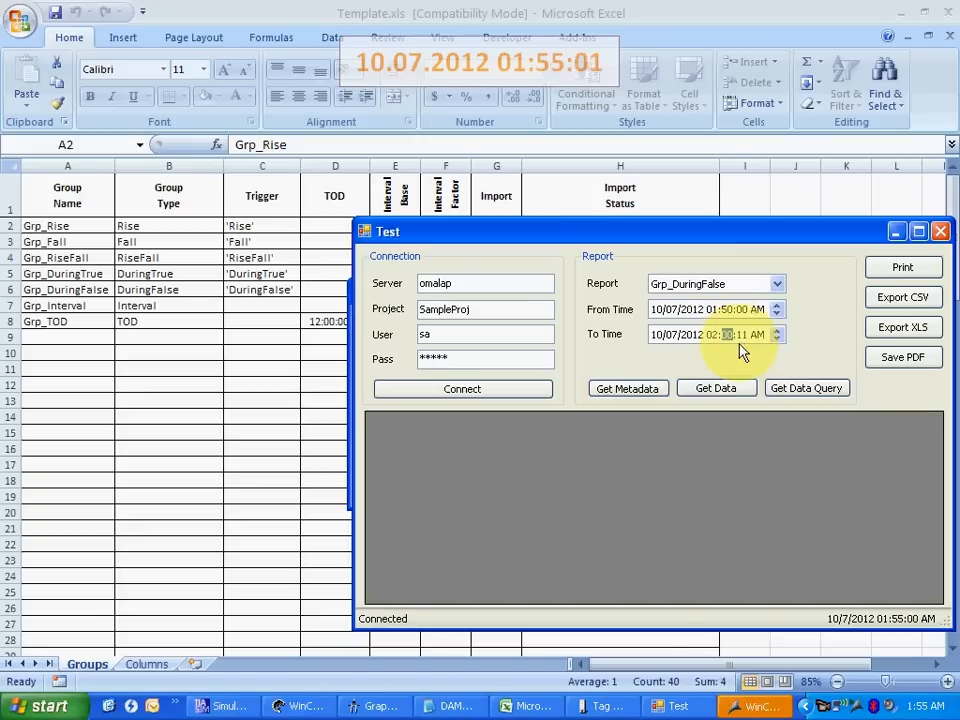
left_click(744, 337)
type("00")
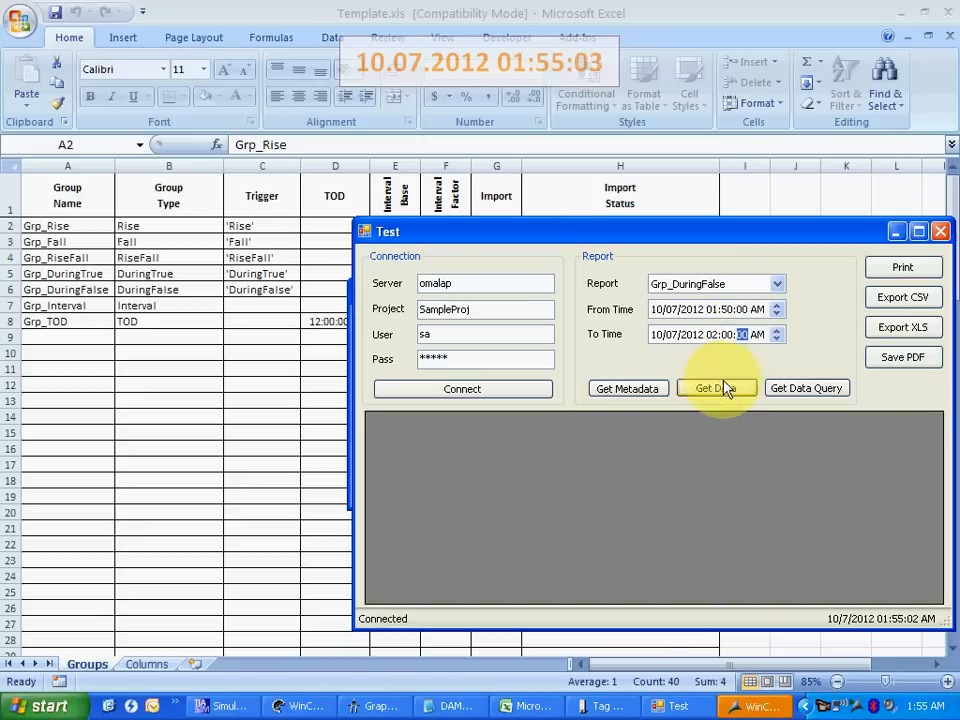
left_click(722, 388)
Select the Grp_Rise report and get its data for the same time range.
left_click(700, 286)
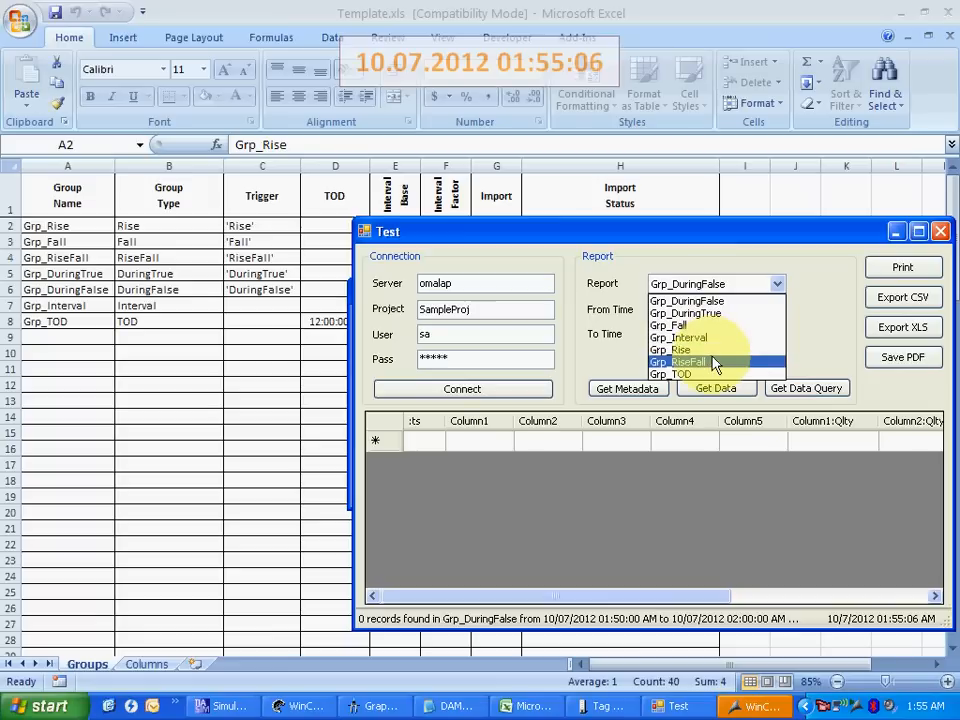
left_click(705, 349)
left_click(714, 392)
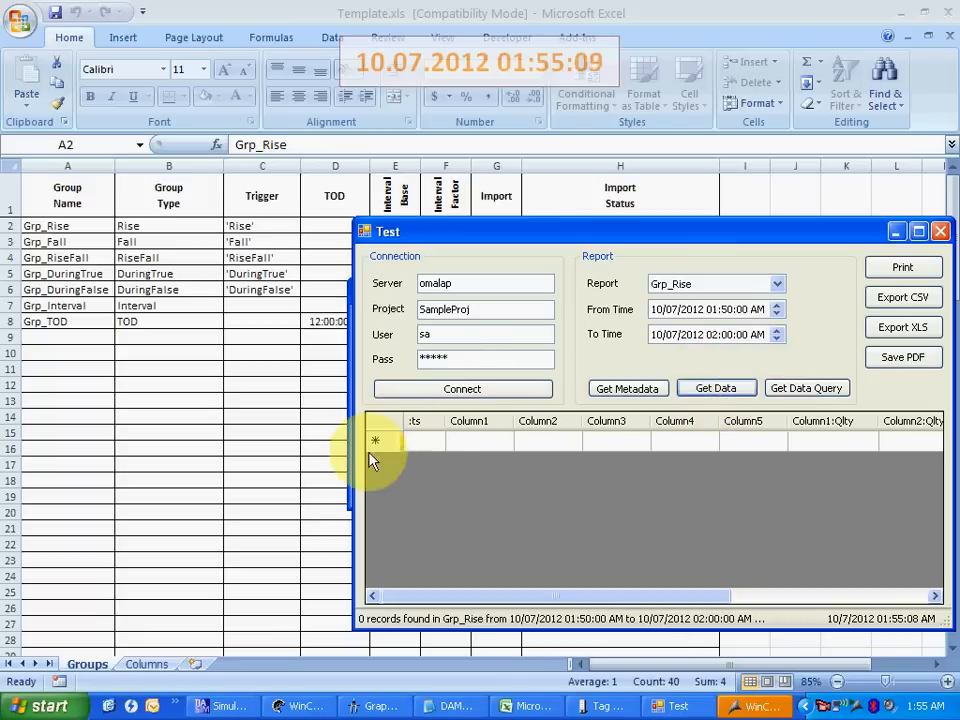
Bring up the WinCC-Runtime window, toggle the Rise trigger on and off, and move the window away from the Test form.
left_click(748, 708)
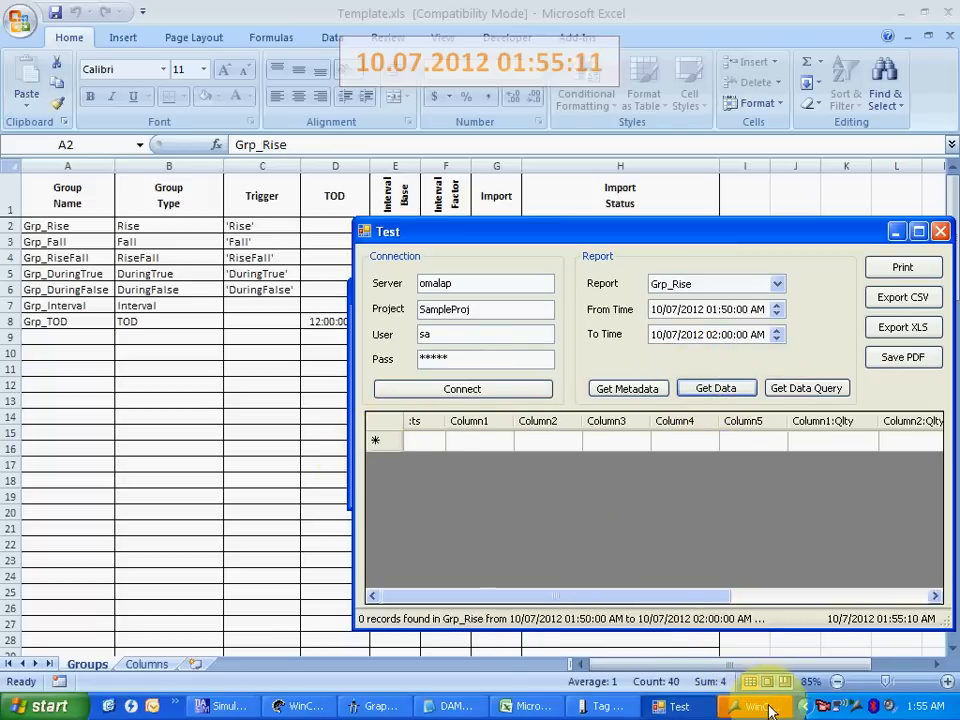
left_click(769, 710)
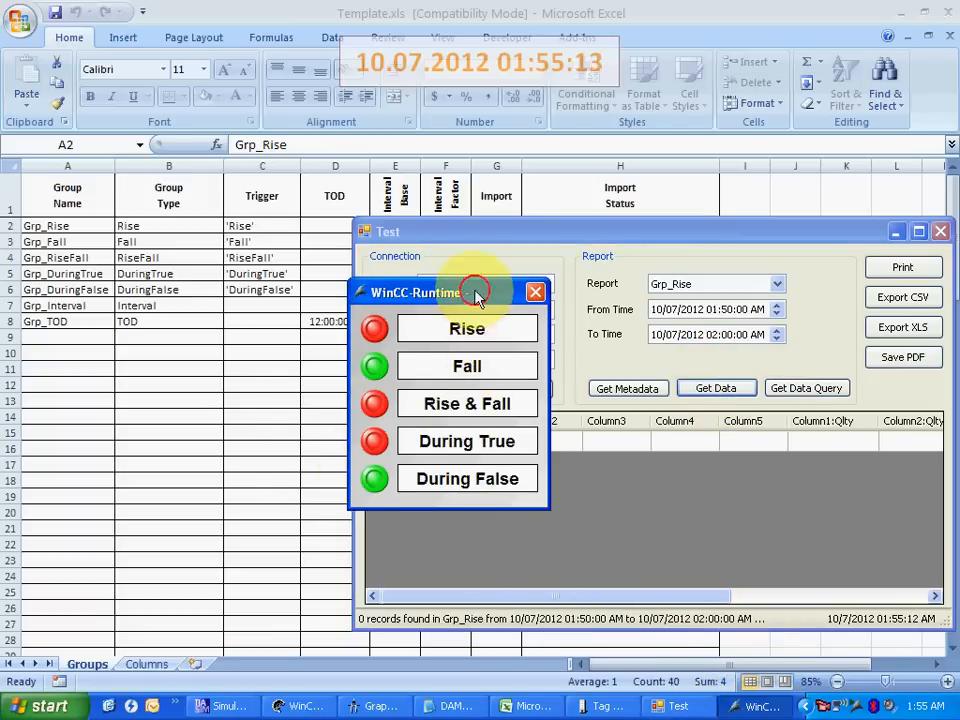
left_click_drag(476, 291, 395, 291)
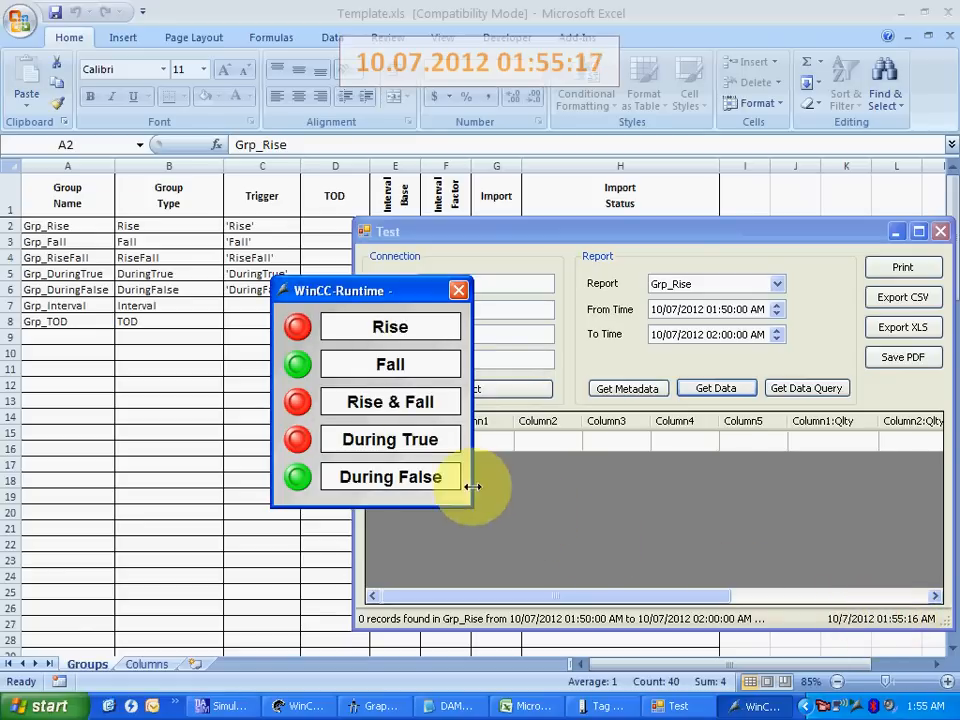
left_click(300, 327)
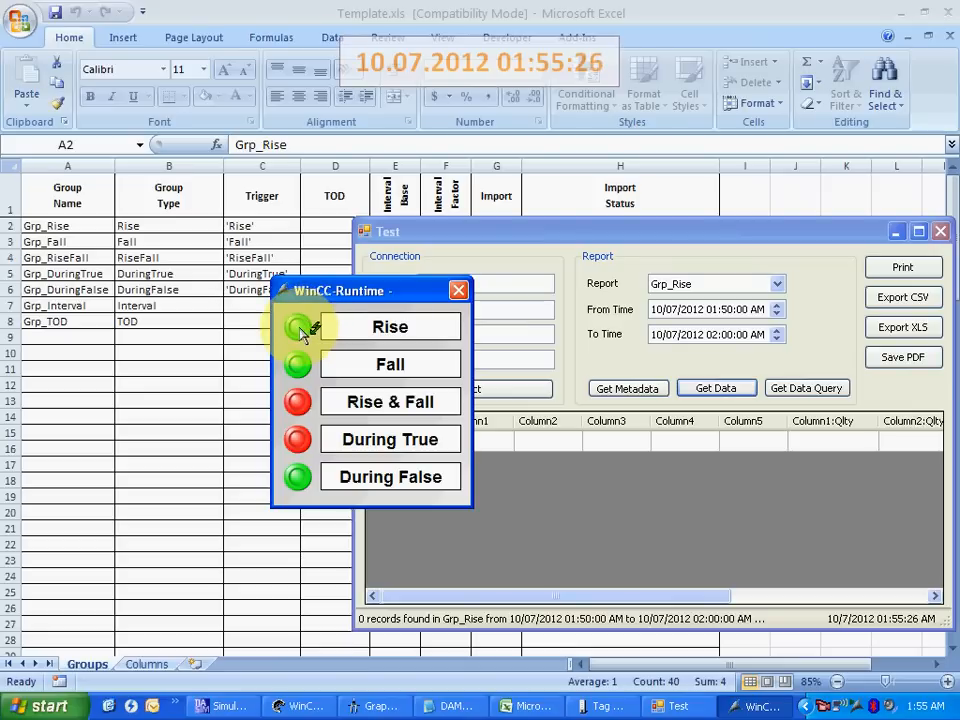
left_click(301, 330)
left_click_drag(360, 297, 275, 297)
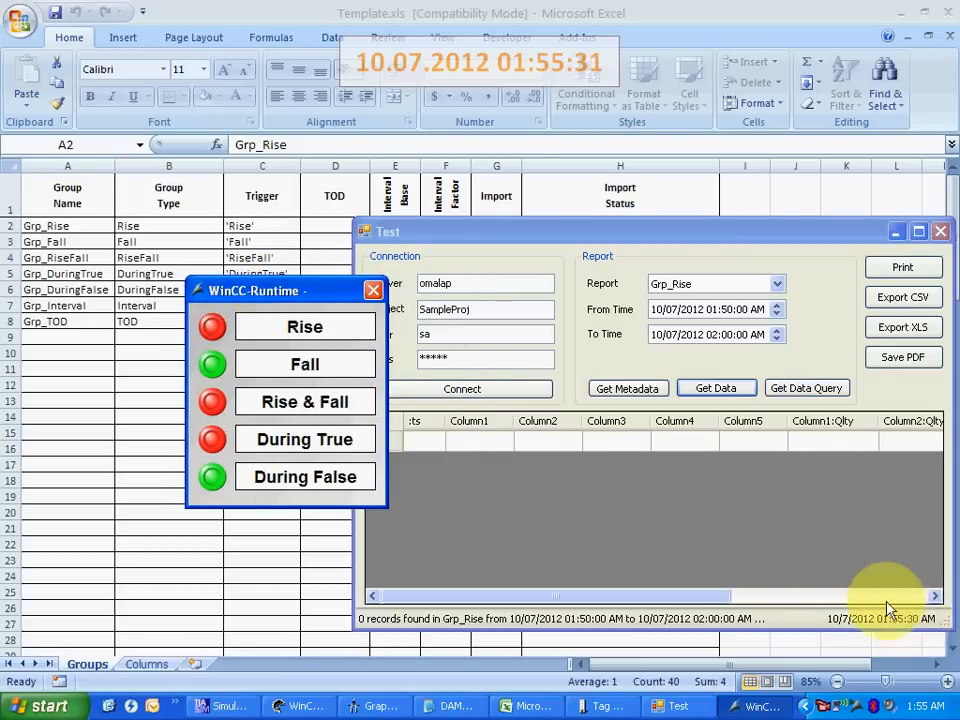
Get the Grp_Rise data again and examine the new record's values in Column1 to Column4.
left_click(703, 392)
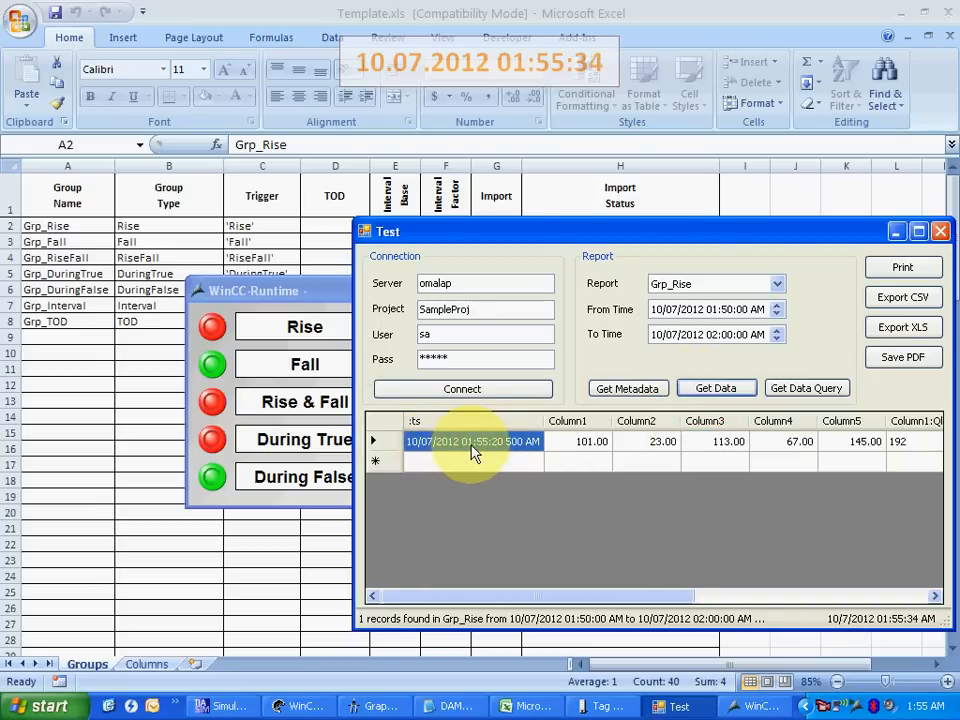
left_click(585, 445)
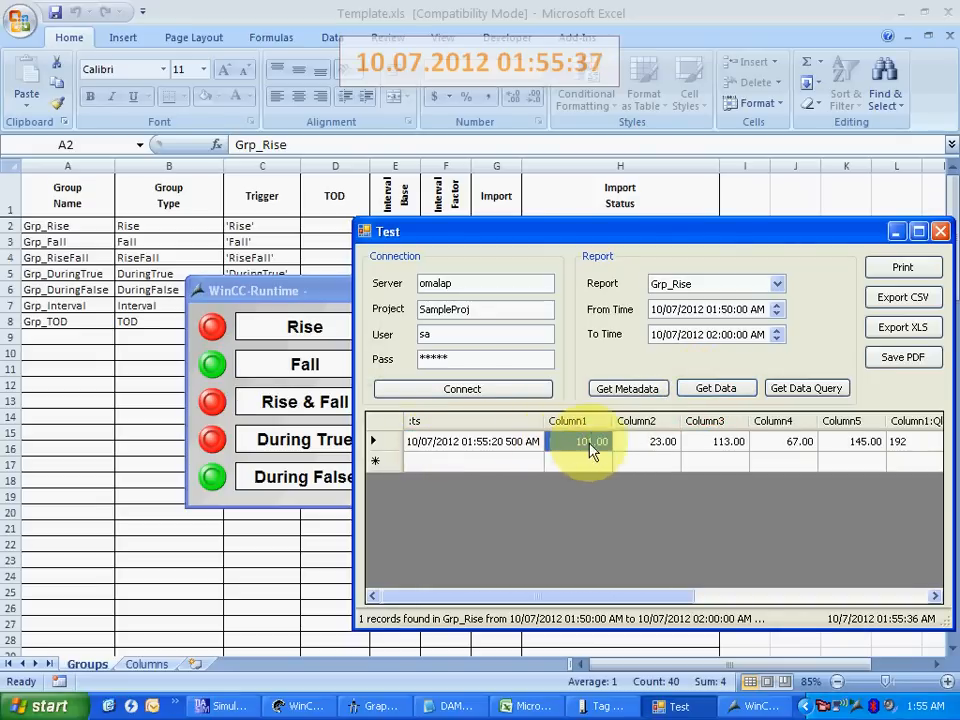
left_click(655, 445)
left_click(722, 444)
left_click(768, 445)
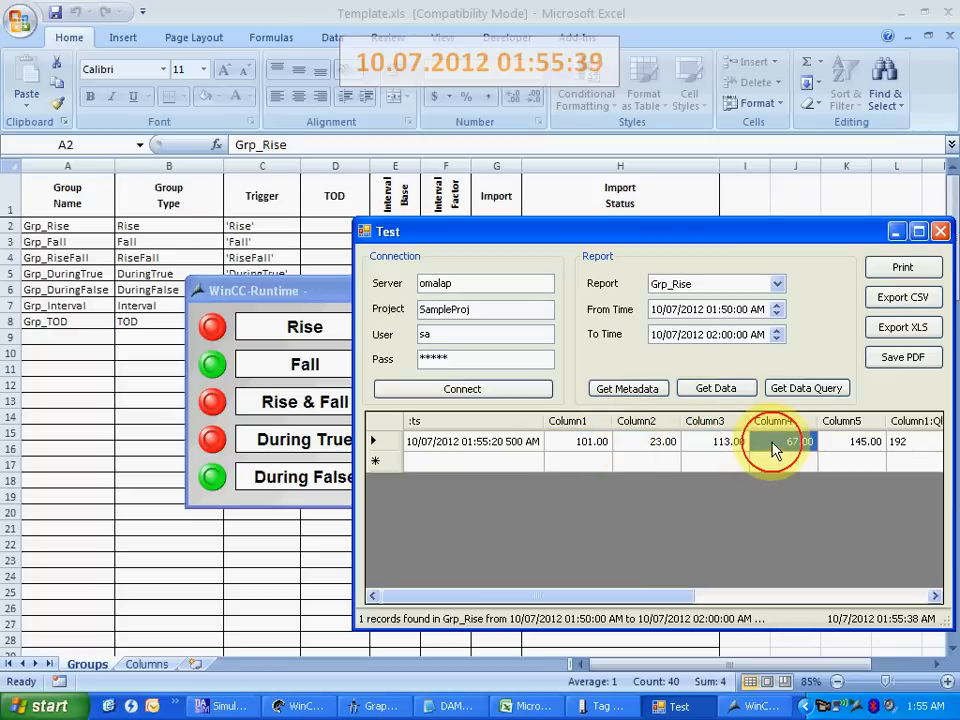
left_click(638, 446)
left_click(560, 447)
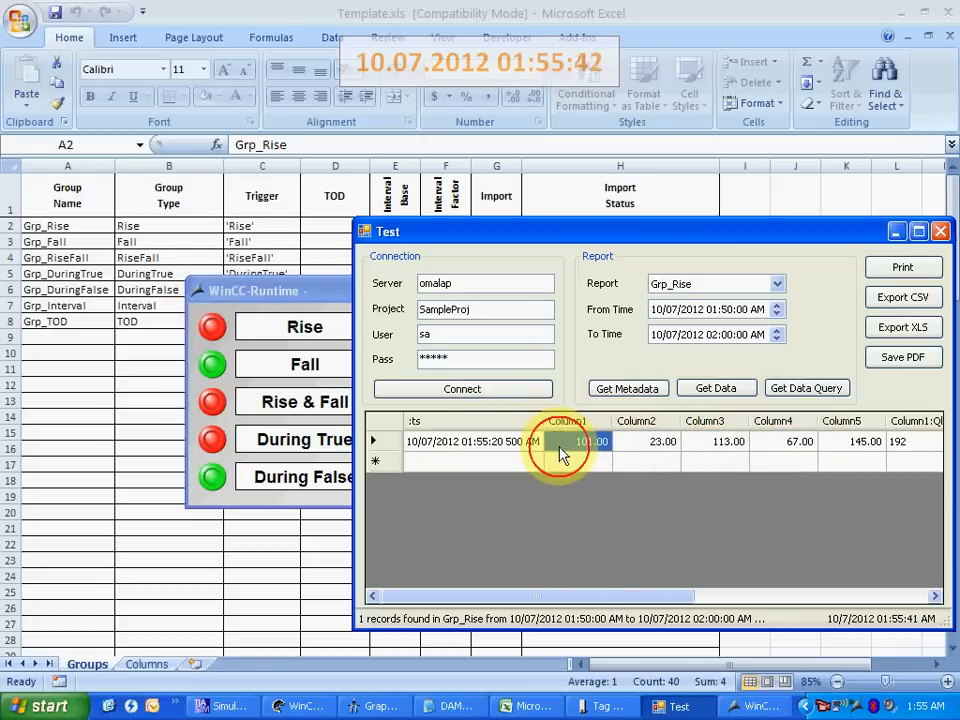
Check the Grp_Rise column expressions on the Columns sheet of Template.xls and bring back the WinCC-Runtime window.
left_click(150, 664)
left_click(152, 664)
left_click(435, 228)
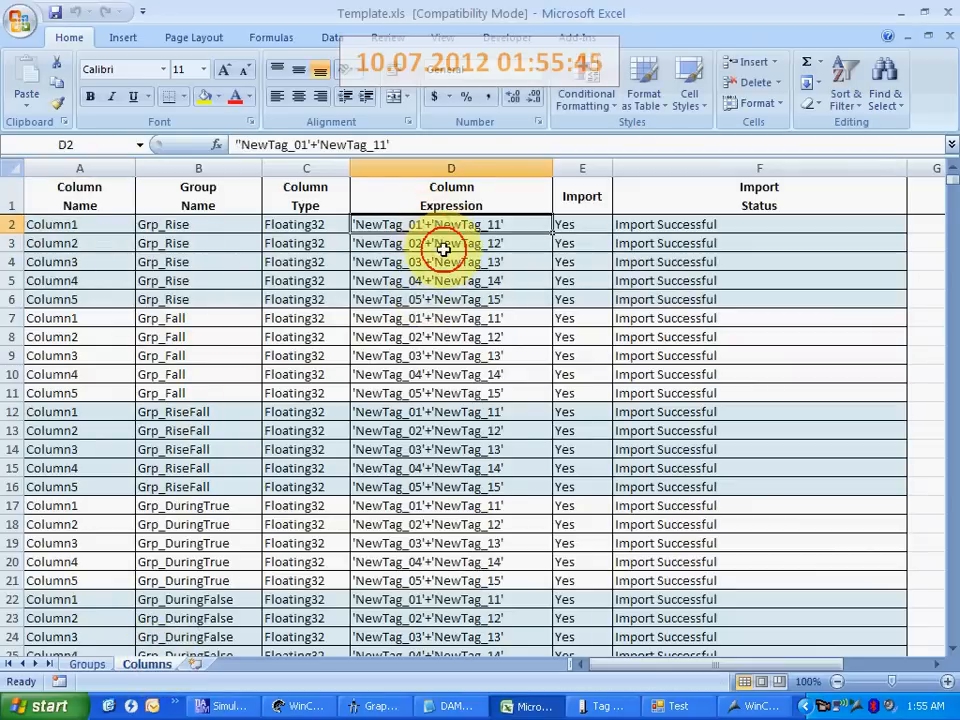
left_click(735, 708)
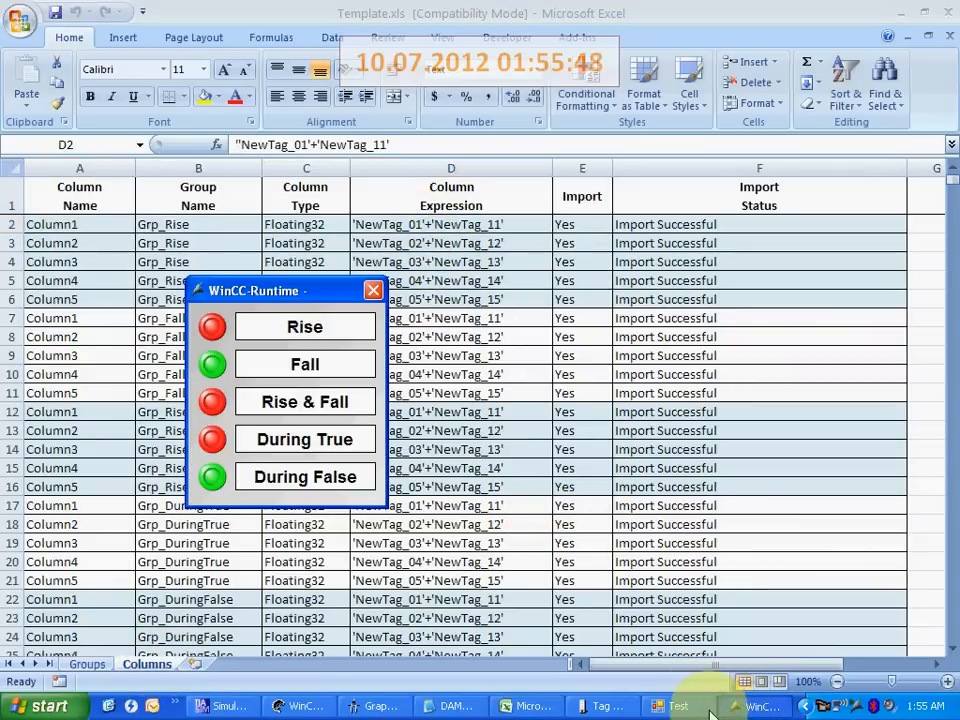
Return to the Test window and review the Grp_Rise record's column values and quality columns.
left_click(662, 708)
left_click(622, 442)
left_click(714, 443)
left_click(772, 446)
left_click_drag(654, 597, 606, 598)
left_click(781, 447)
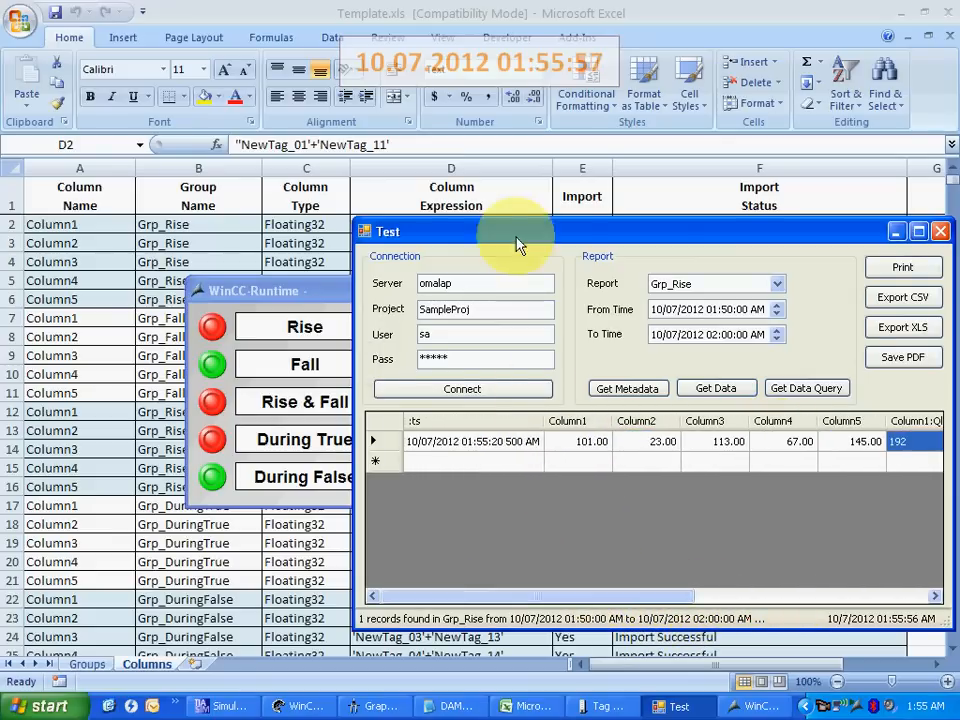
Move the WinCC-Runtime window clear of the Test form and get the data of the Grp_Fall report.
left_click_drag(252, 291, 192, 283)
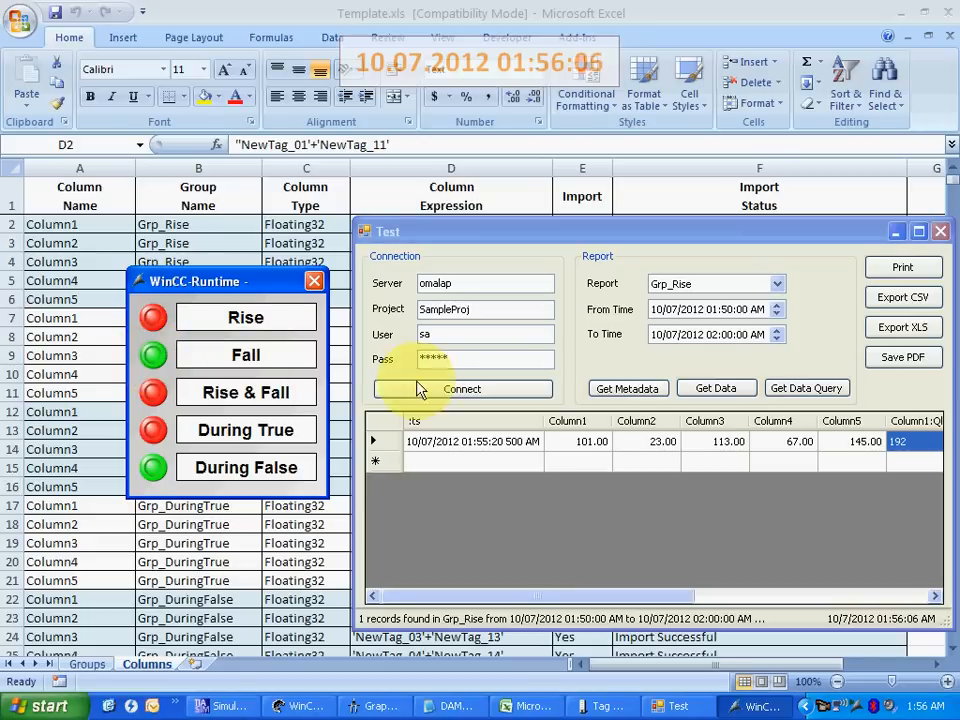
left_click(746, 286)
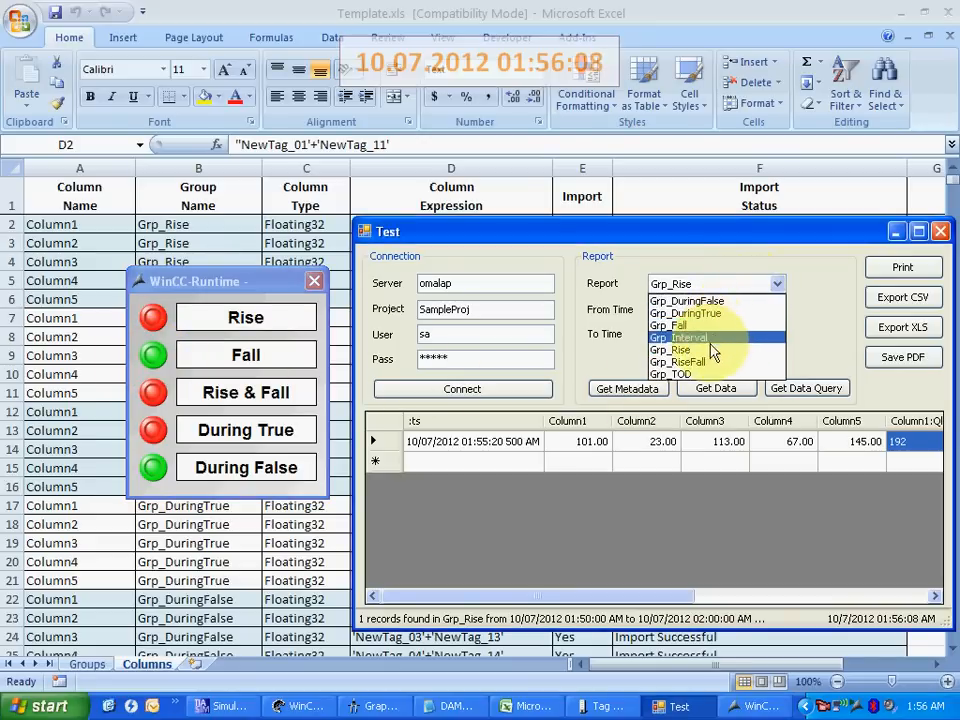
left_click(690, 325)
left_click(710, 391)
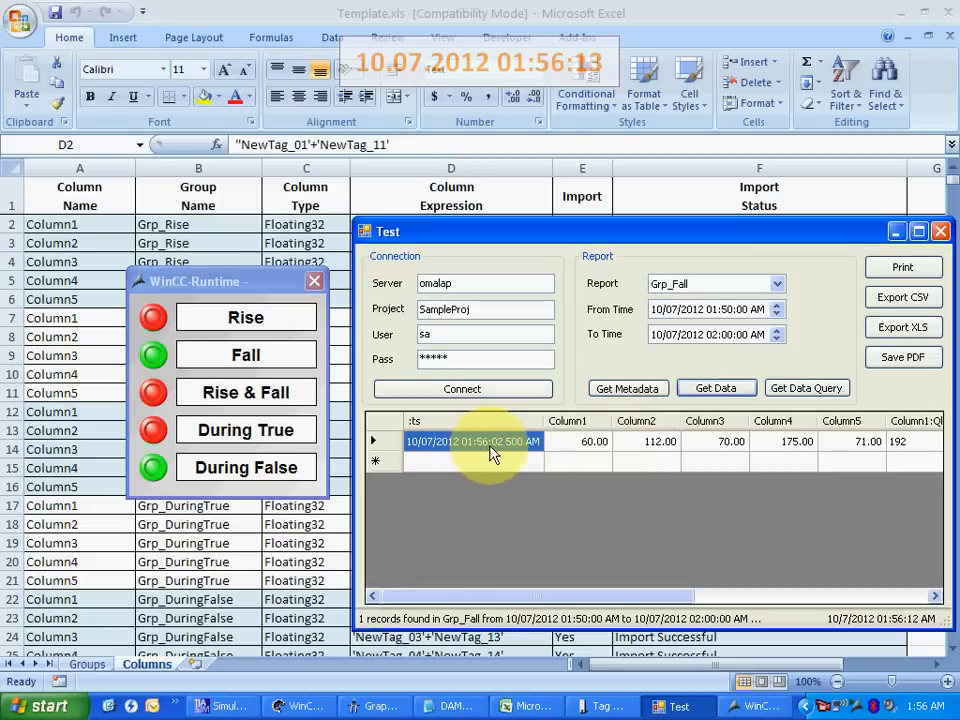
Choose the Grp_RiseFall report, toggle the Rise & Fall trigger on and off in WinCC-Runtime, and get the report's data.
left_click(290, 393)
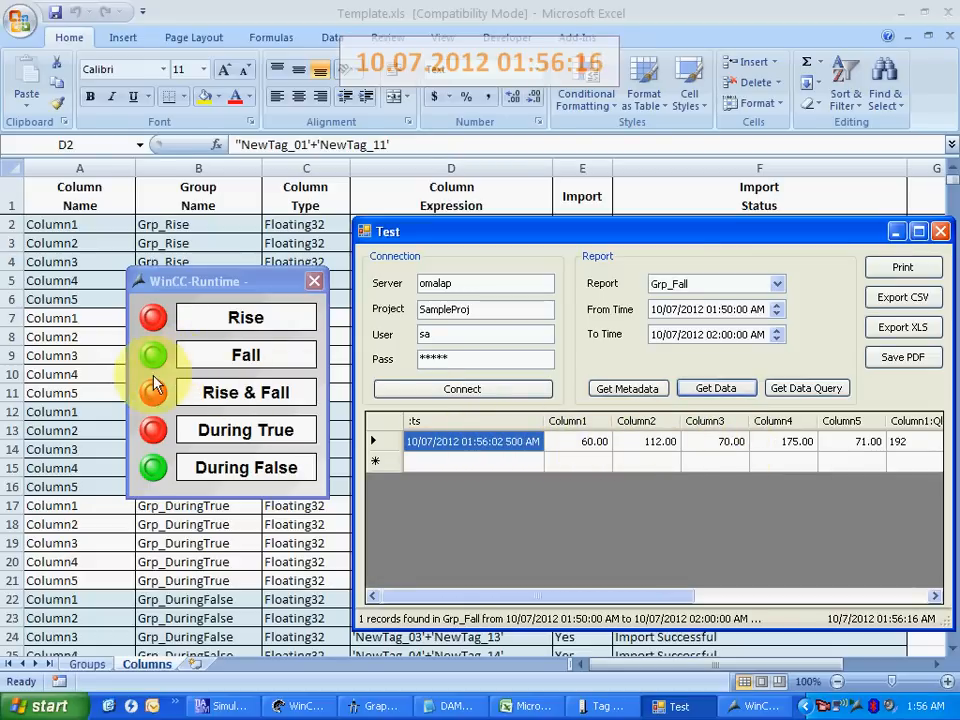
left_click(777, 284)
left_click(718, 362)
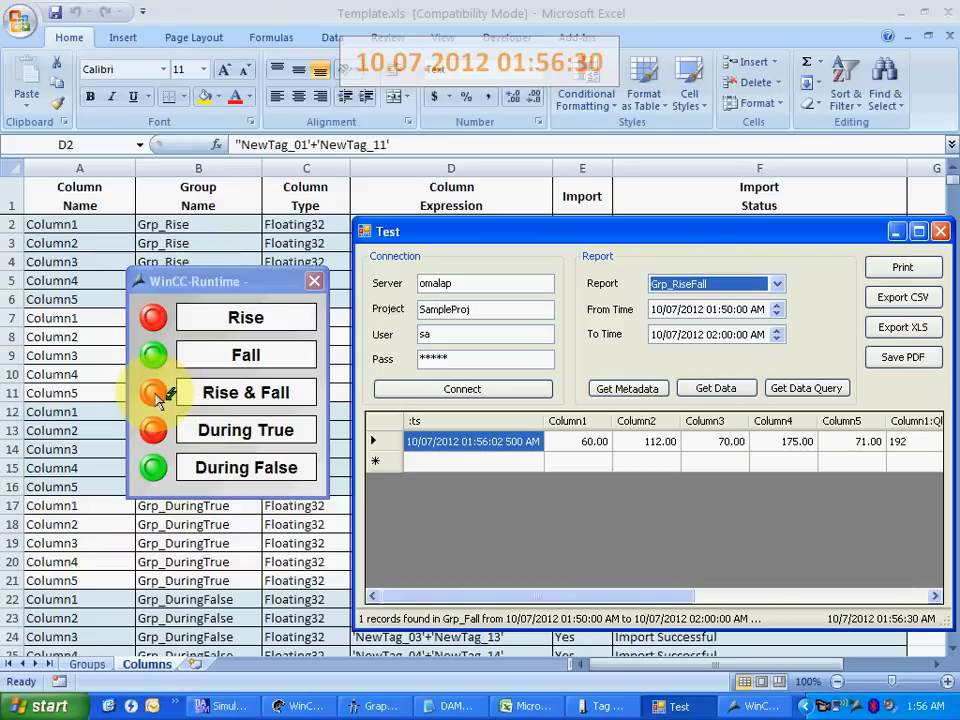
left_click(158, 398)
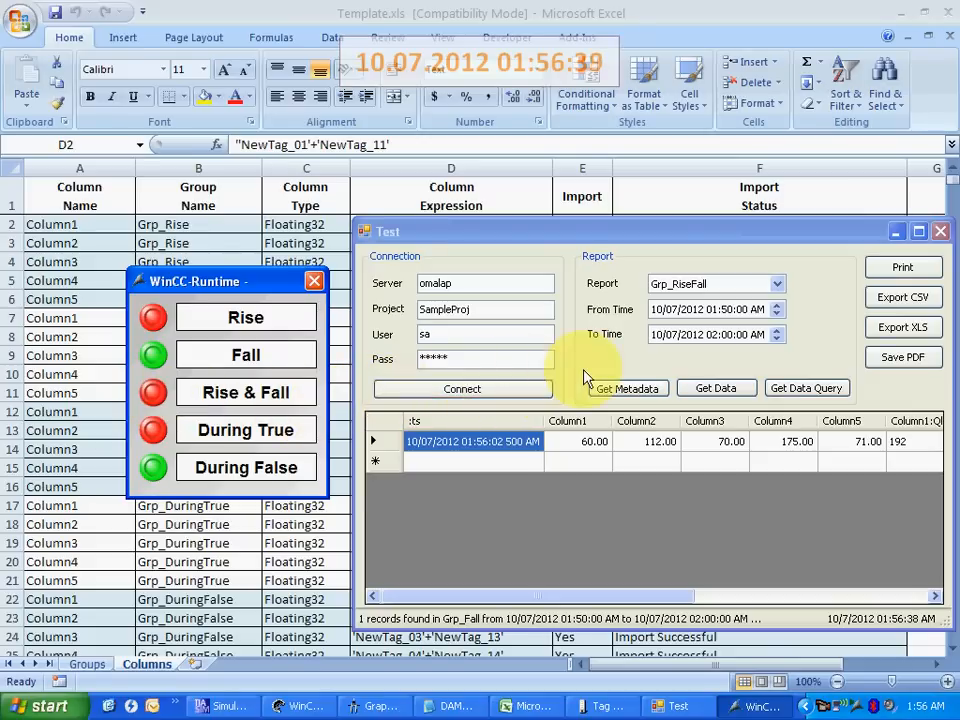
left_click(714, 390)
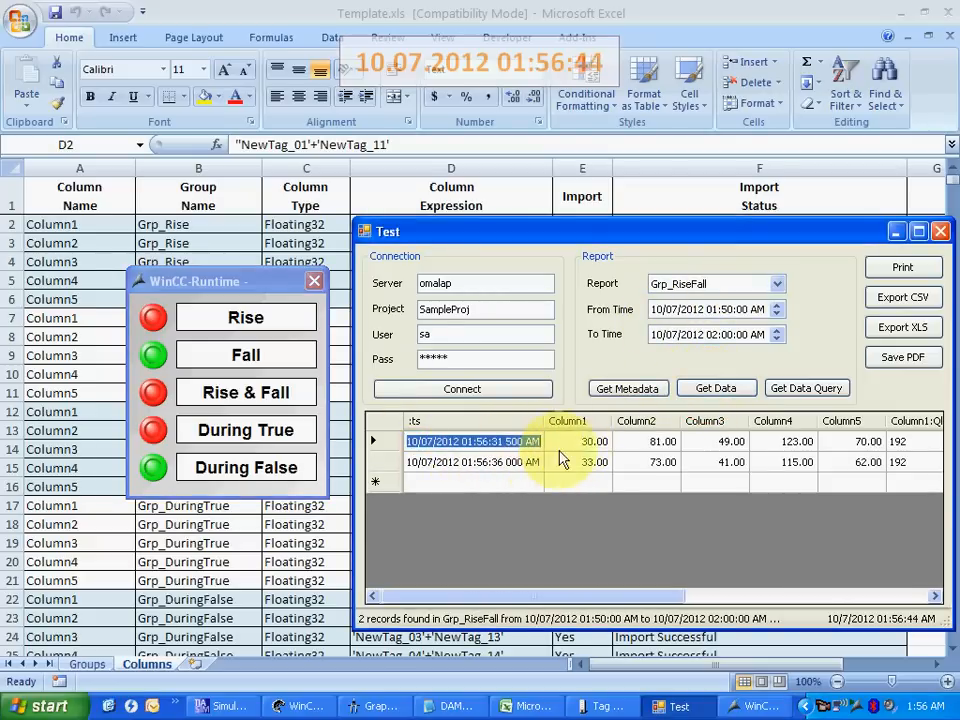
Examine the first Grp_RiseFall record's values in Column1 to Column4, its quality columns and its :val flag.
left_click(587, 447)
left_click(658, 450)
left_click(714, 448)
left_click(795, 455)
left_click_drag(612, 596, 889, 583)
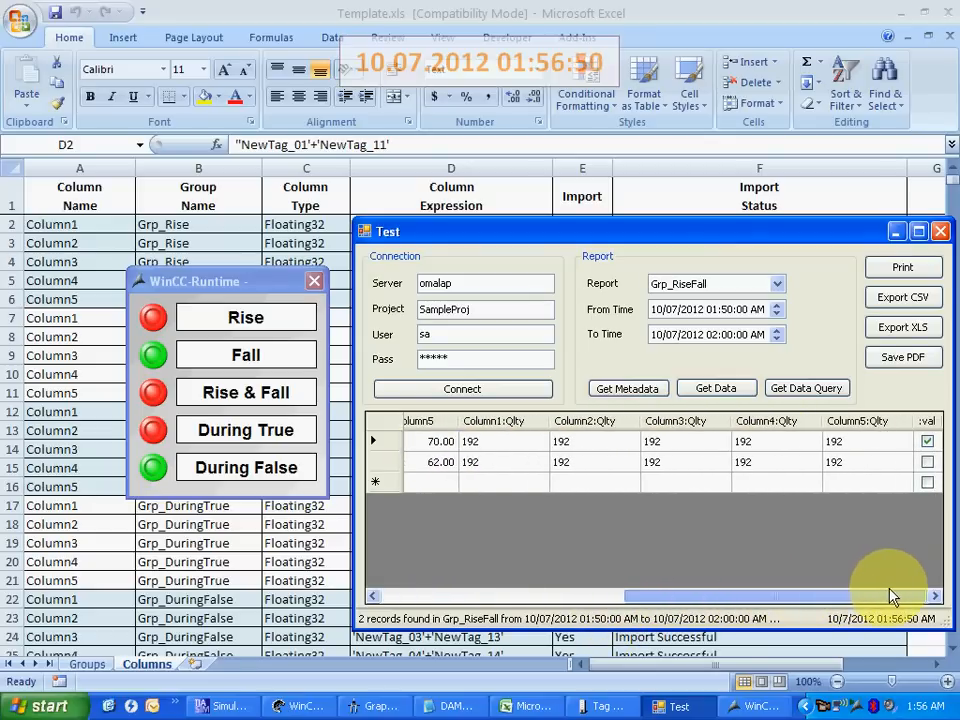
left_click(869, 442)
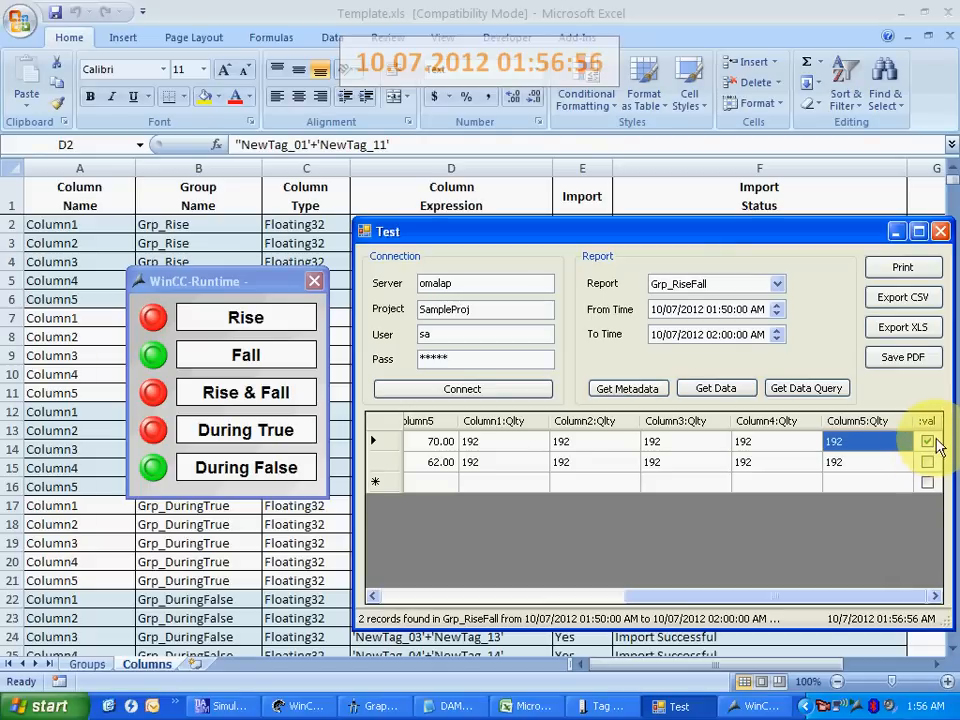
left_click_drag(820, 597, 874, 553)
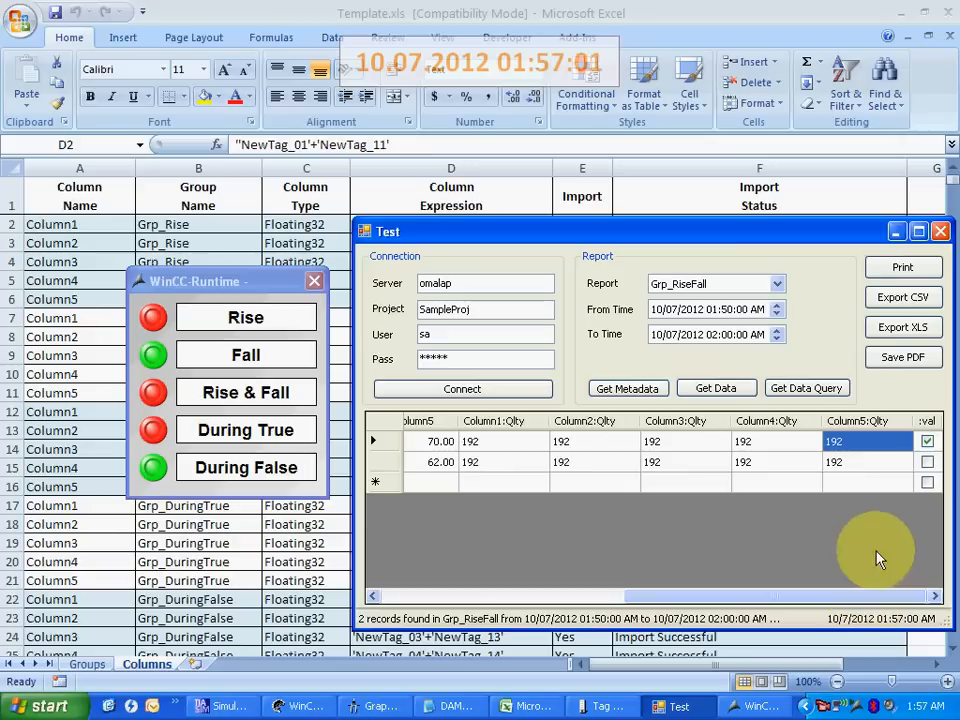
Go back to the first columns of the results and examine the second Grp_RiseFall record's timestamp and values.
mouse_move(832, 594)
left_mouse_down()
mouse_move(643, 604)
mouse_move(531, 561)
left_mouse_up()
left_click(508, 461)
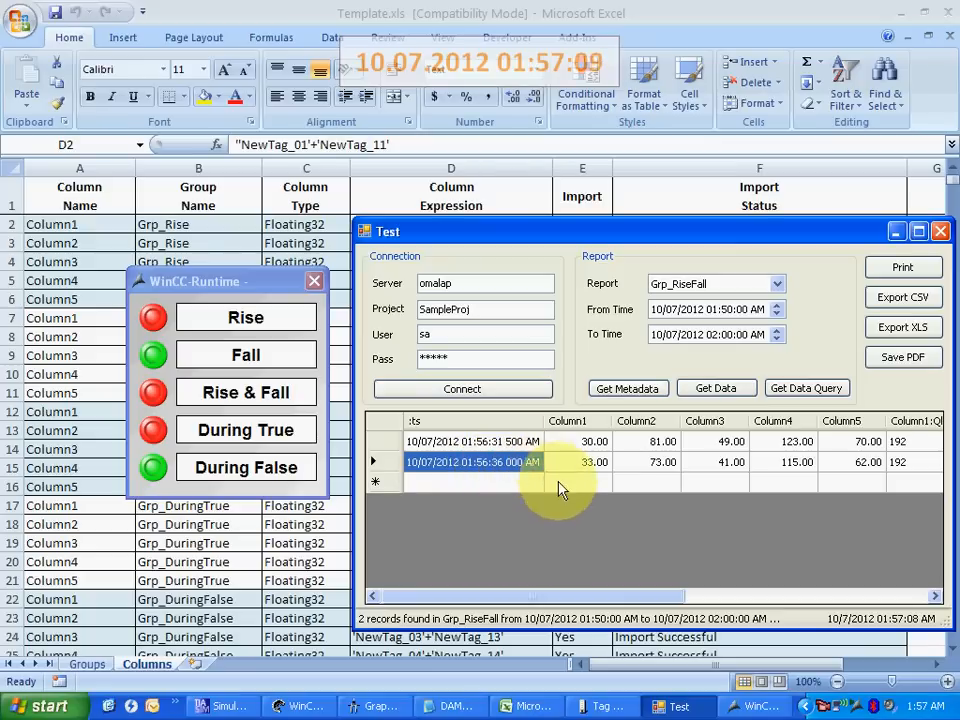
left_click(583, 593)
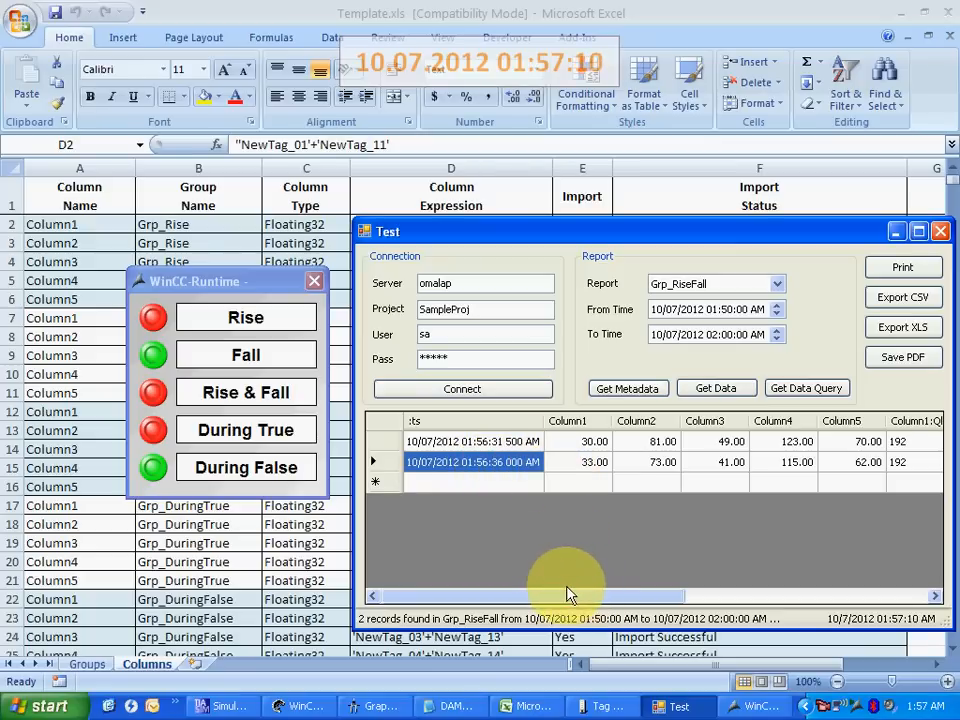
mouse_move(565, 595)
left_mouse_down()
mouse_move(846, 606)
mouse_move(551, 604)
left_mouse_up()
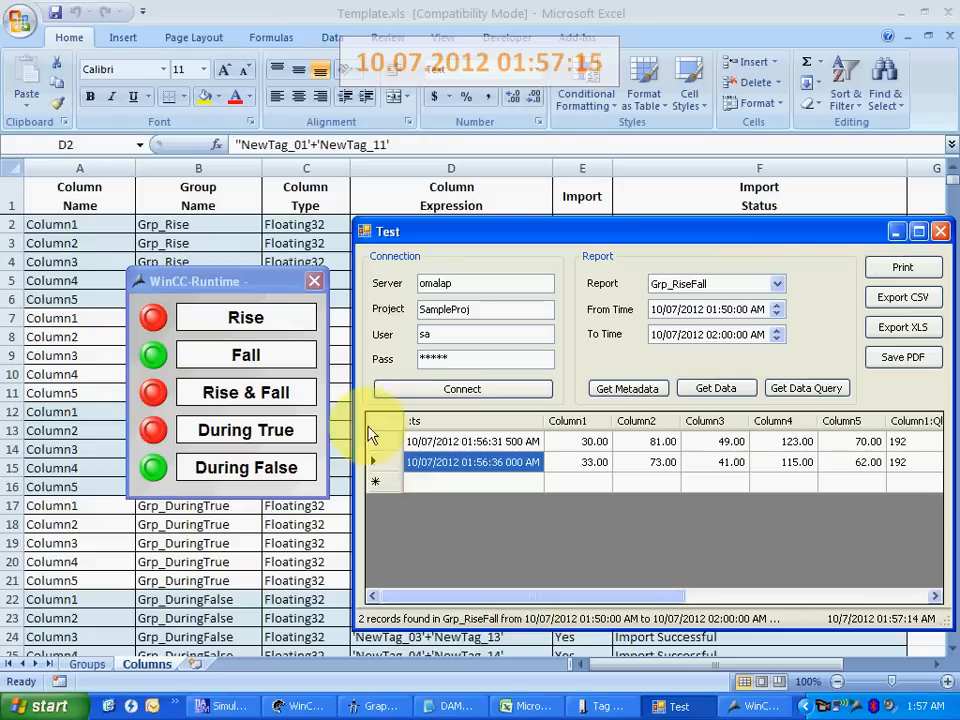
Choose the Grp_DuringTrue report, switch the During True trigger on and off again, and get the report's data.
left_click(752, 287)
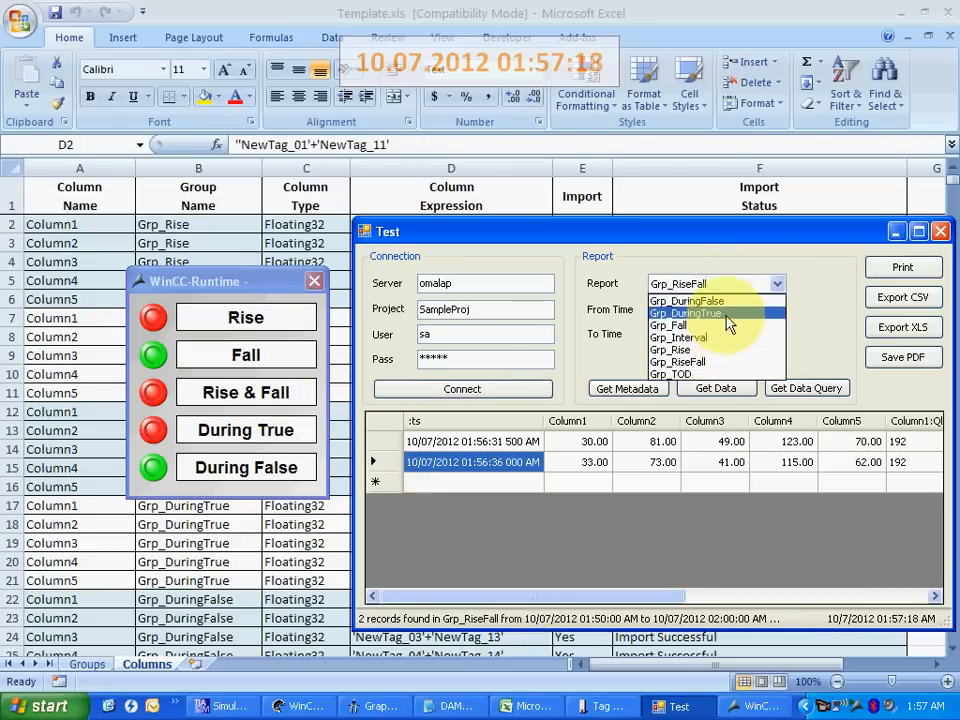
left_click(731, 313)
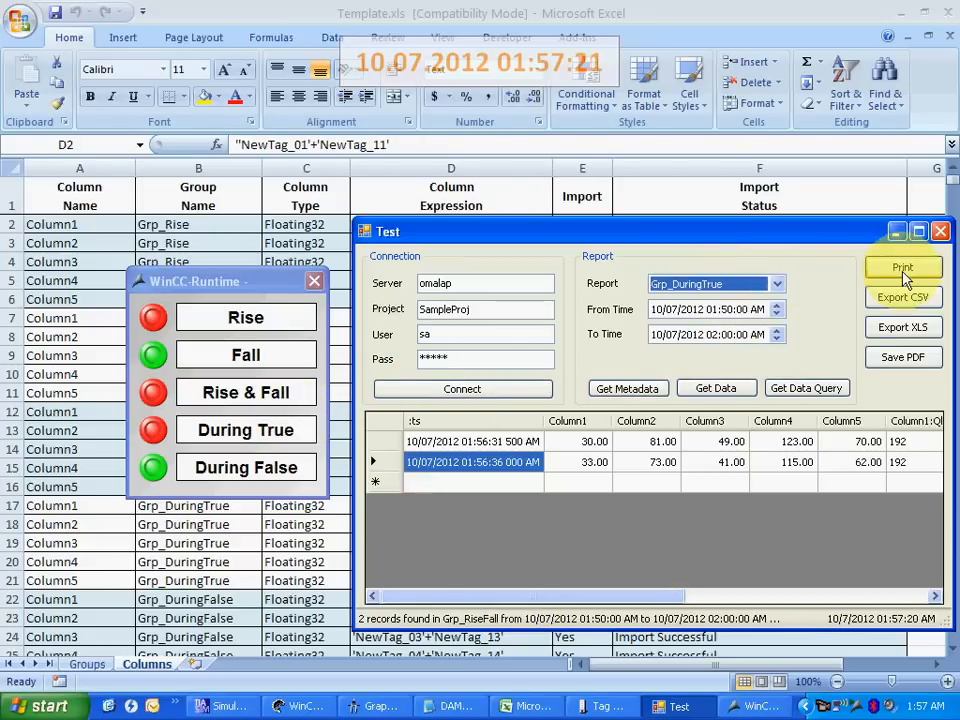
left_click(709, 390)
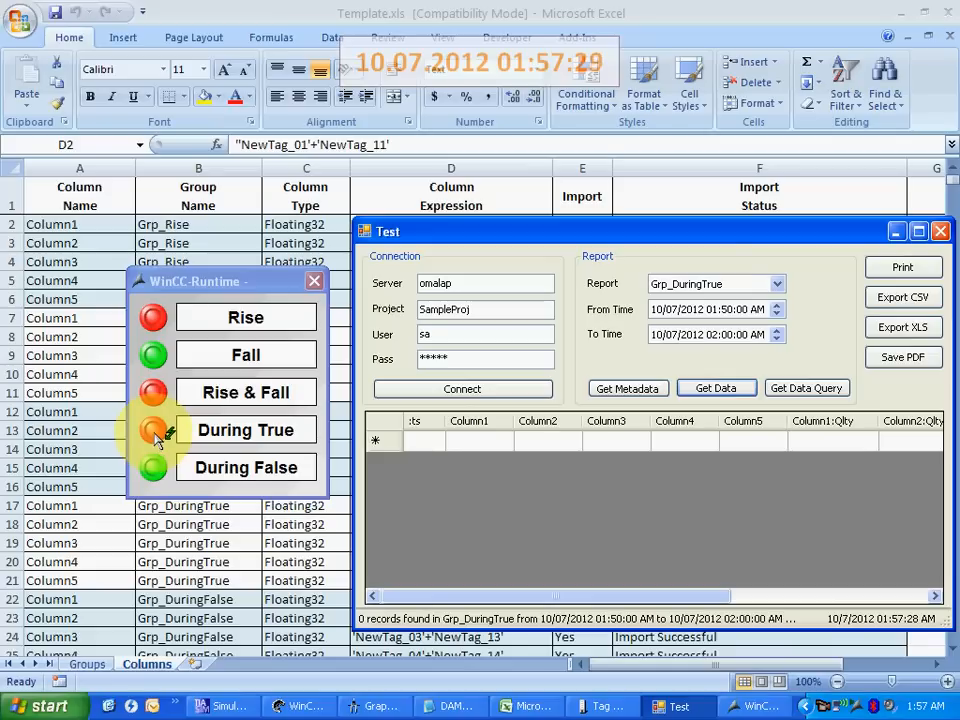
left_click(158, 440)
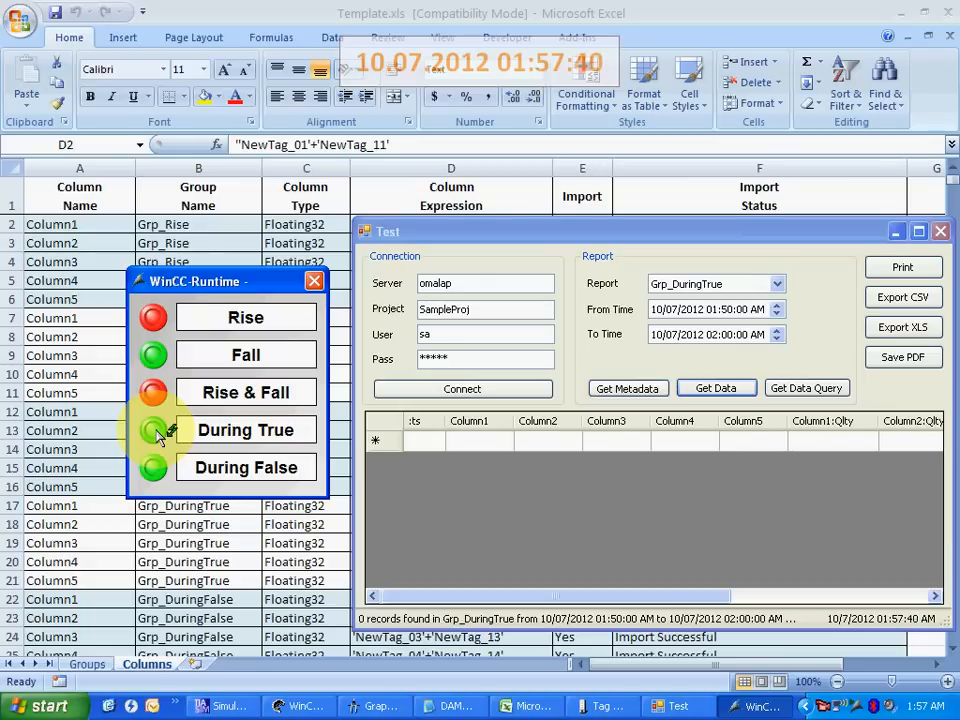
left_click(155, 431)
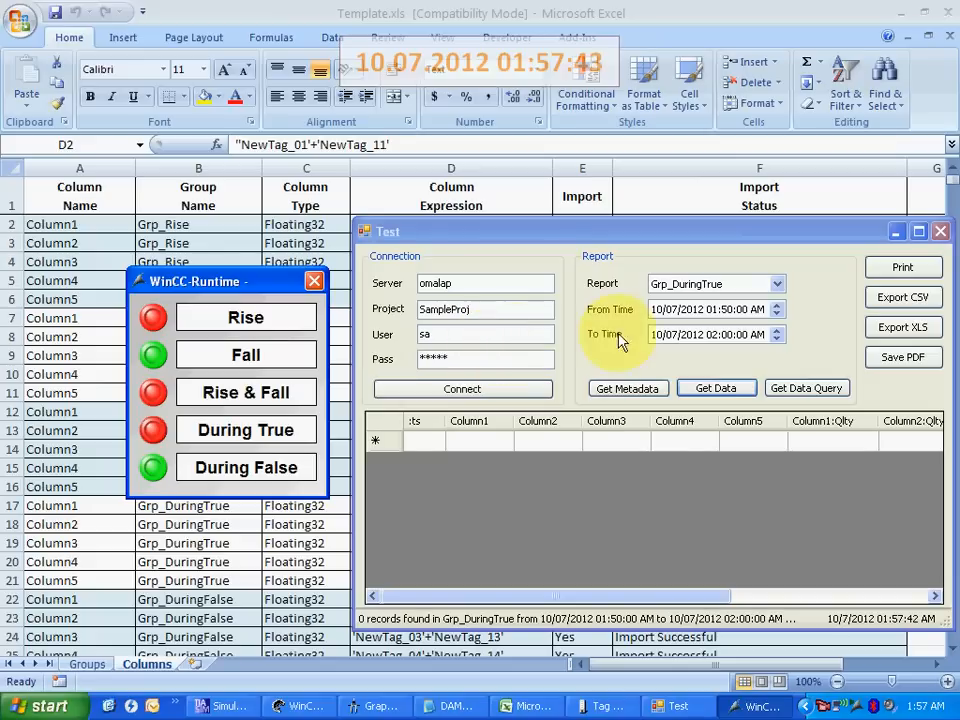
left_click(720, 389)
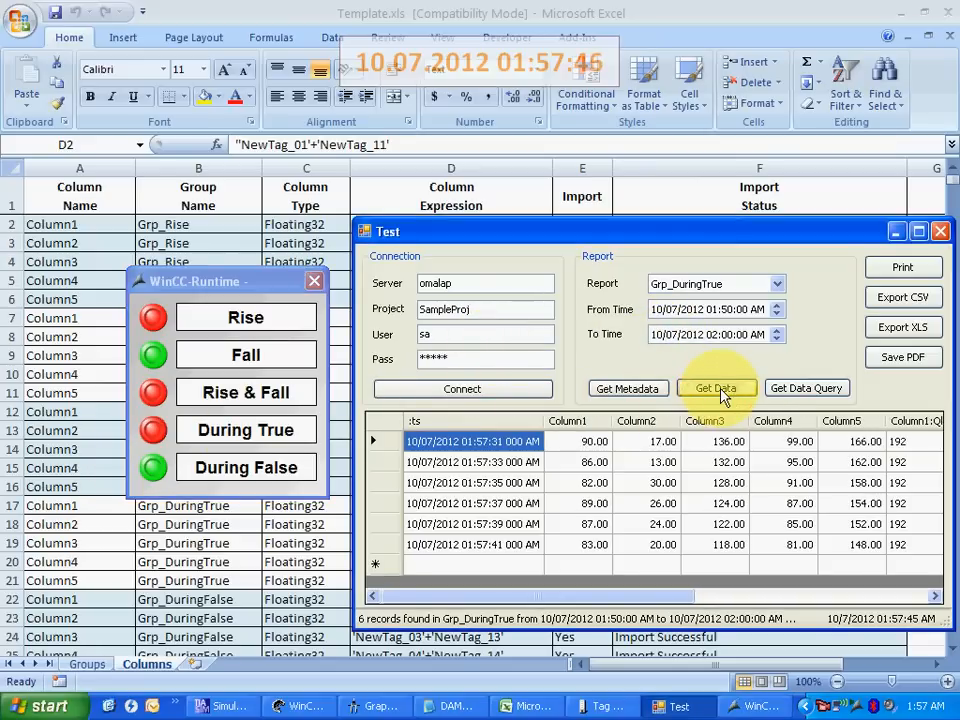
Compare the timestamps of the successive Grp_DuringTrue records.
left_click(505, 462)
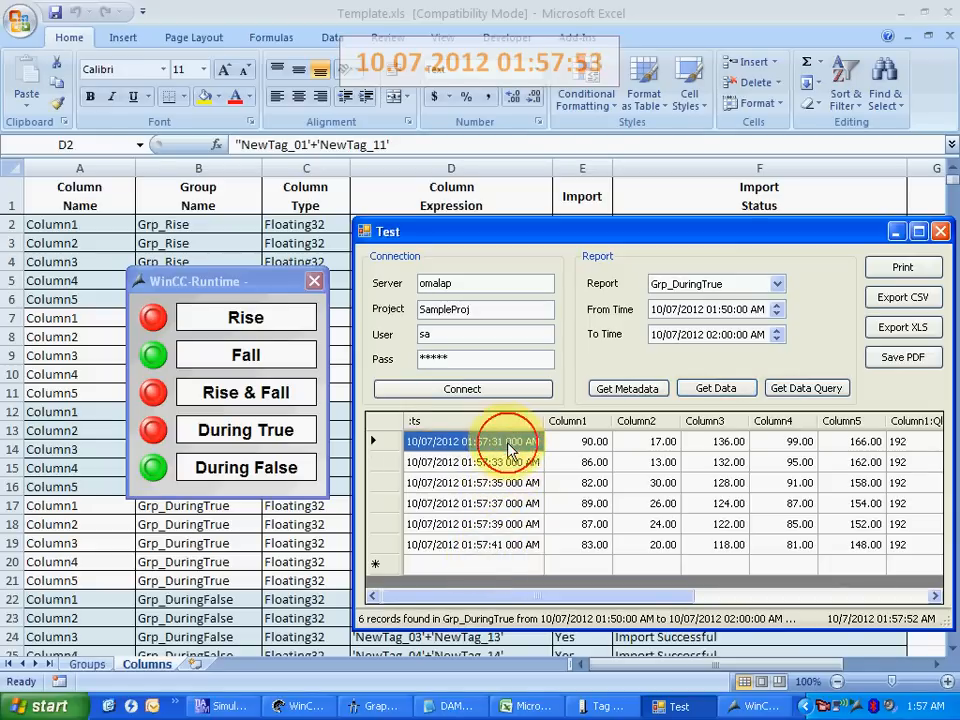
left_click(507, 485)
left_click(506, 522)
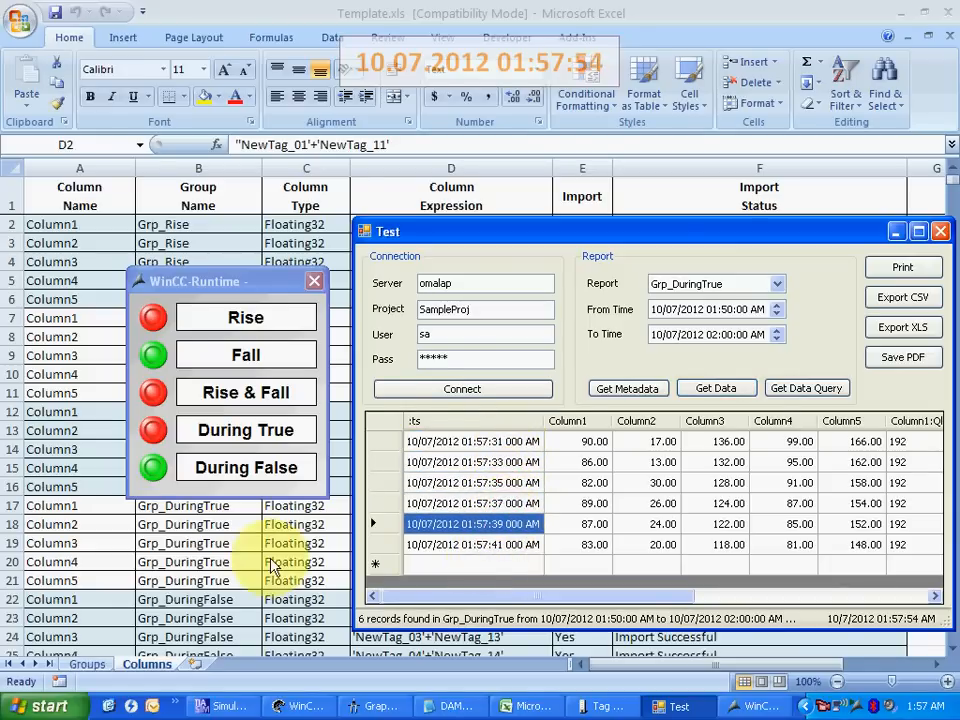
Check the interval base and factor of Grp_DuringTrue on the Groups sheet of Template.xls, and return to the Test window.
left_click(193, 603)
left_click(90, 665)
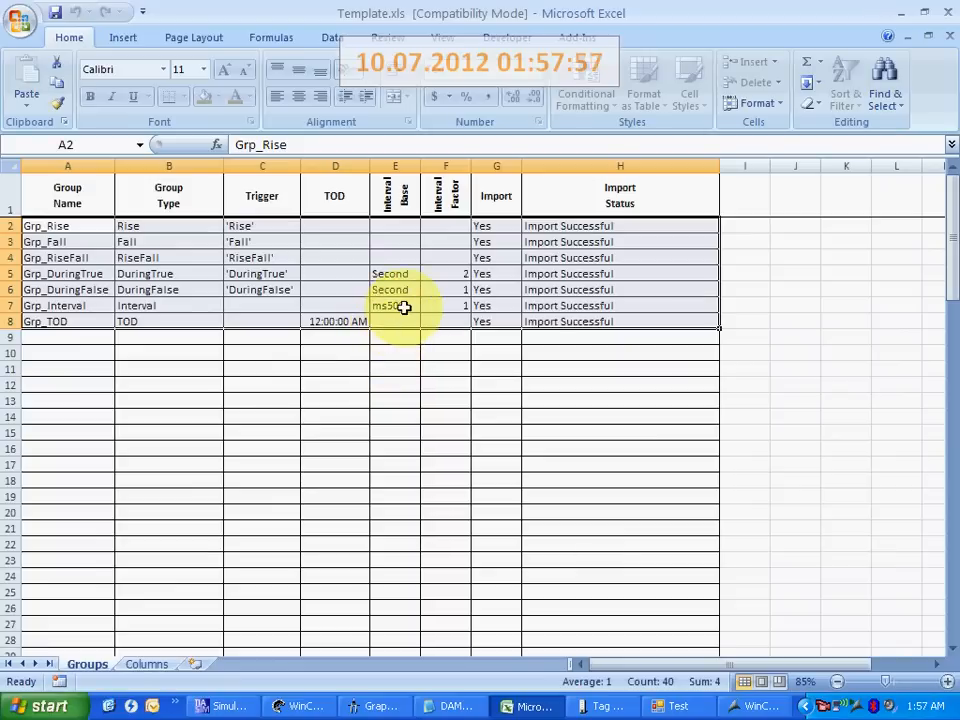
left_click_drag(396, 275, 452, 272)
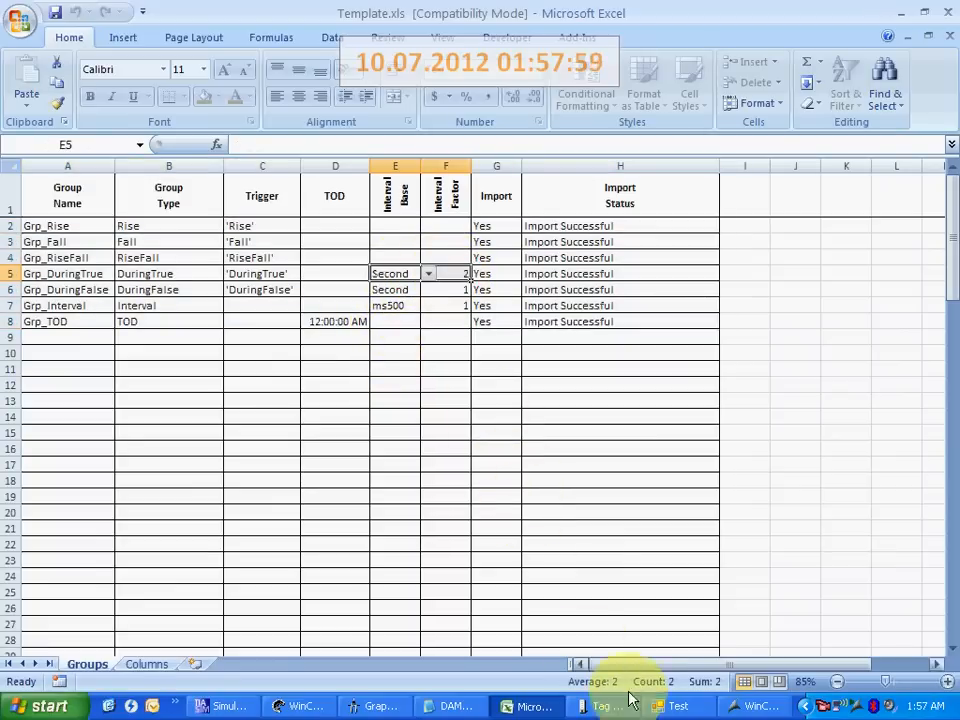
left_click(752, 706)
left_click(674, 706)
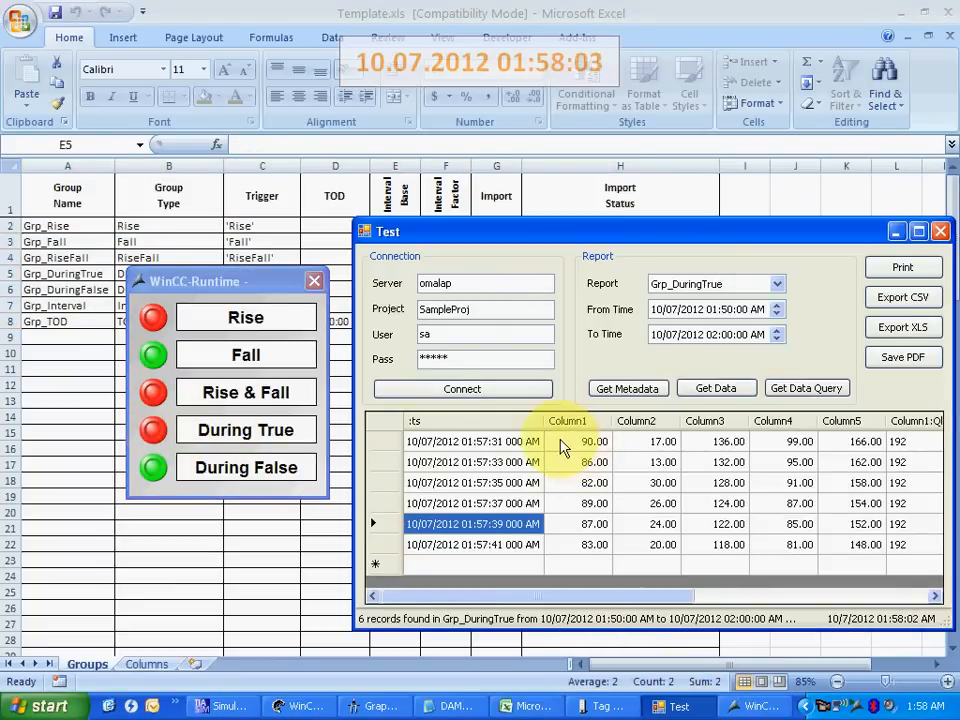
Check the interval base and factor of Grp_DuringFalse in Template.xls and bring back the Test window.
left_click(328, 302)
left_click(345, 301)
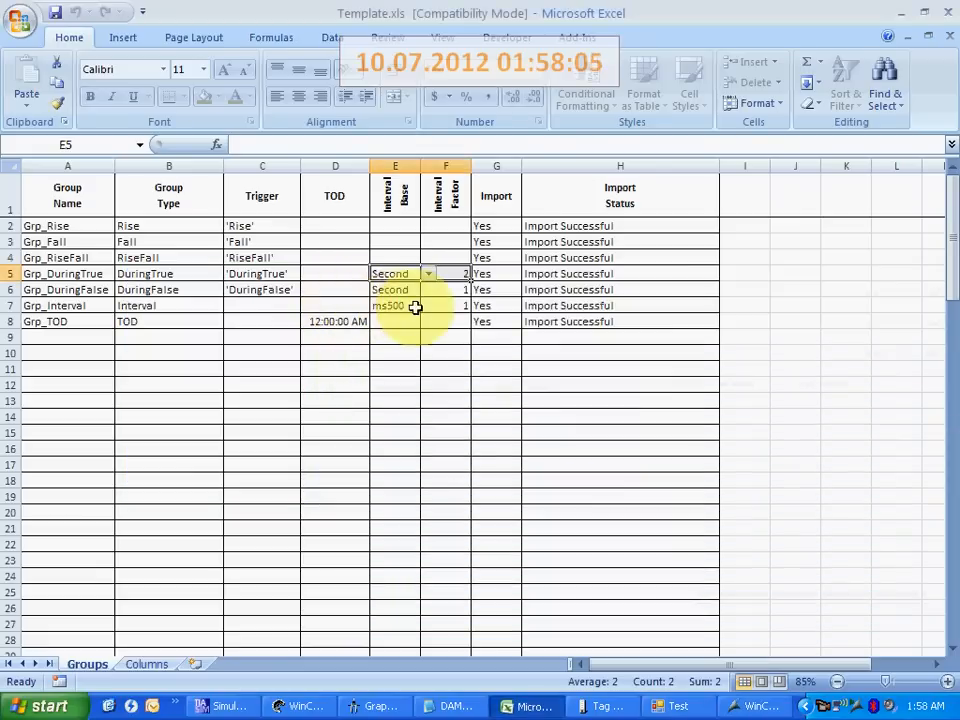
left_click_drag(398, 293, 456, 289)
left_click(690, 711)
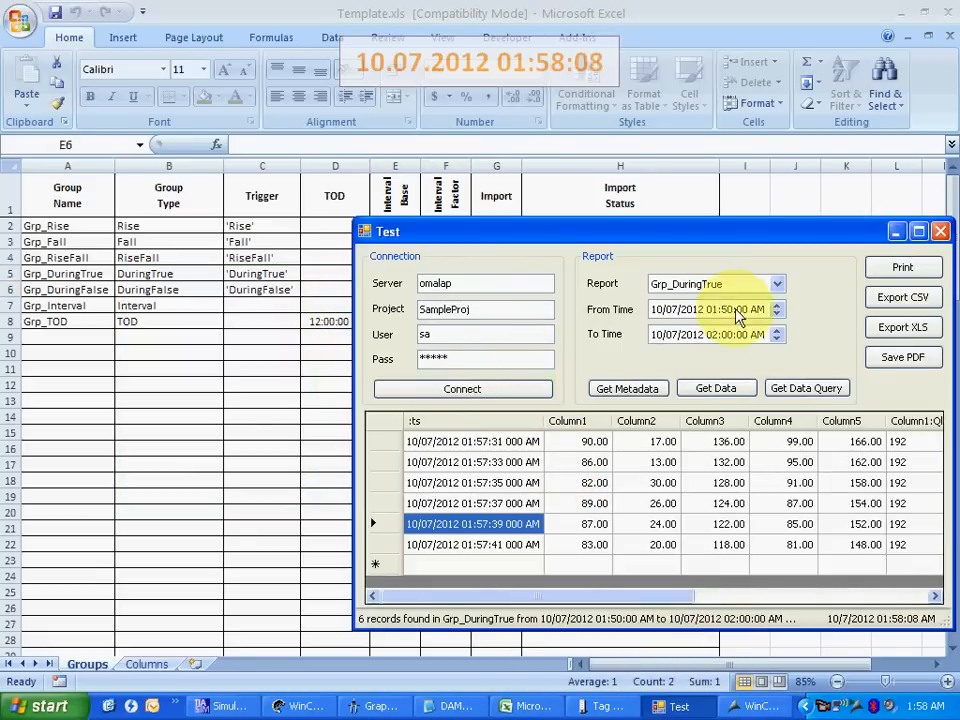
Get the Grp_Interval report data for 10/07/2012 from 01:55:00 AM to 01:56:00 AM.
left_click(762, 286)
left_click(723, 337)
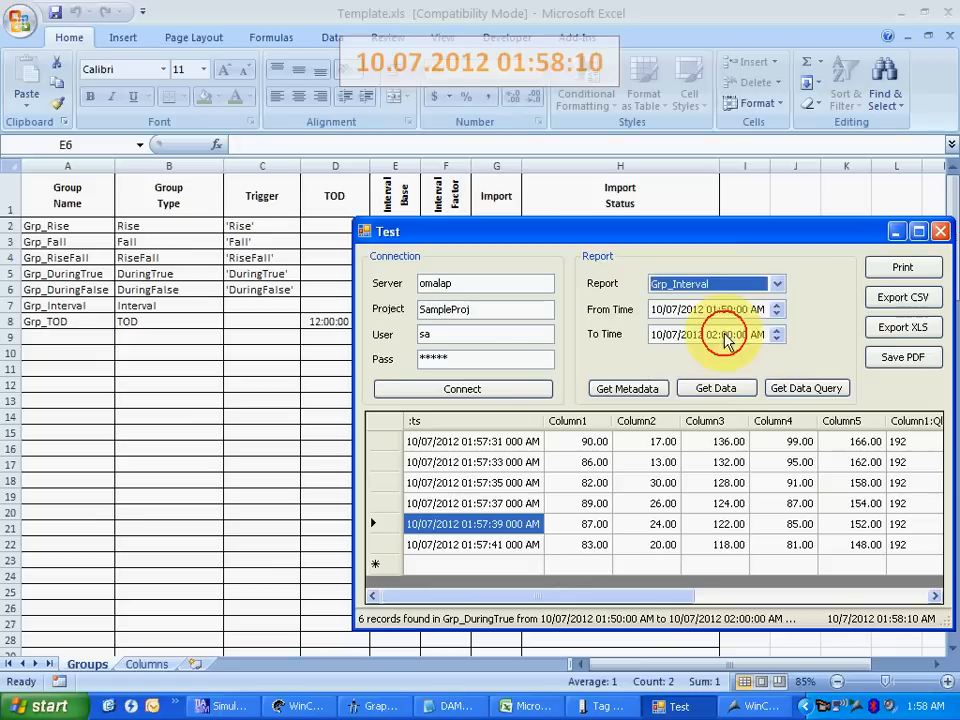
left_click(727, 309)
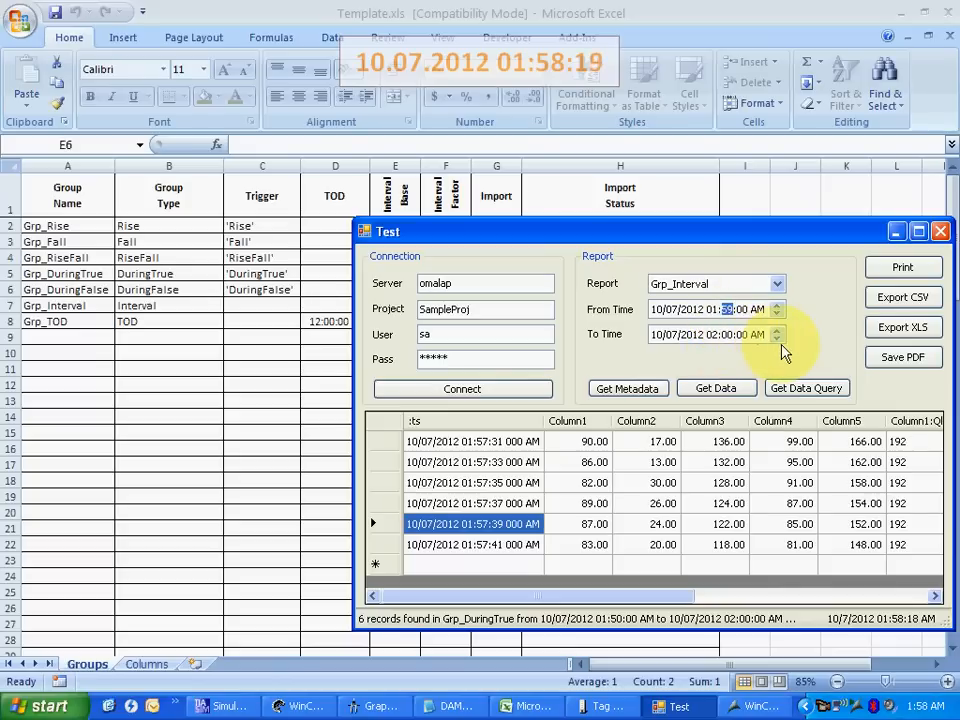
left_click(717, 337)
type("01:56")
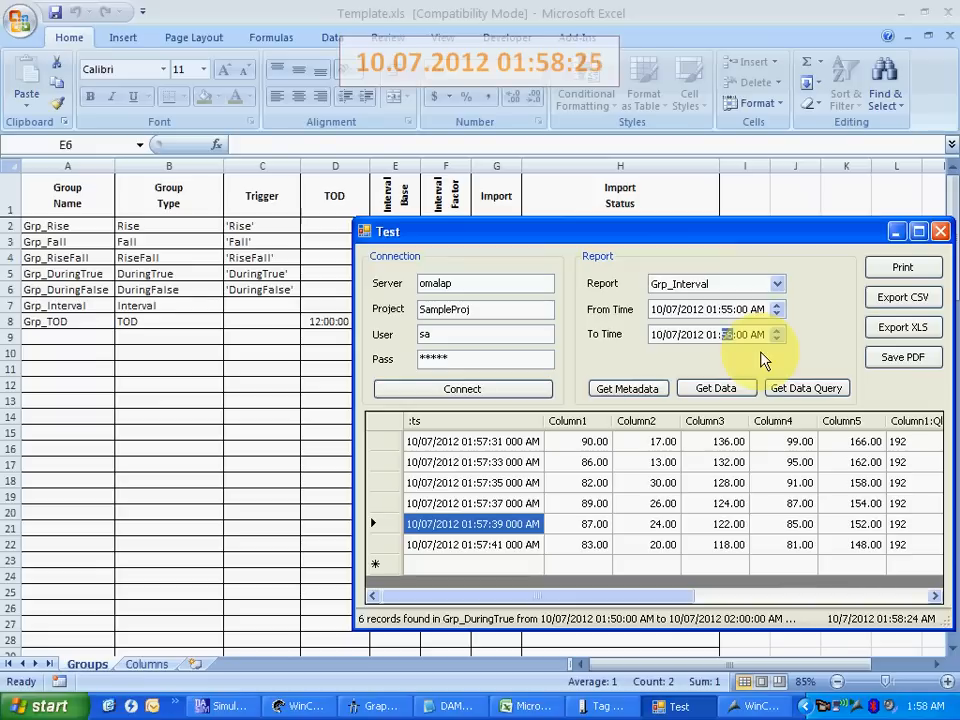
left_click(717, 388)
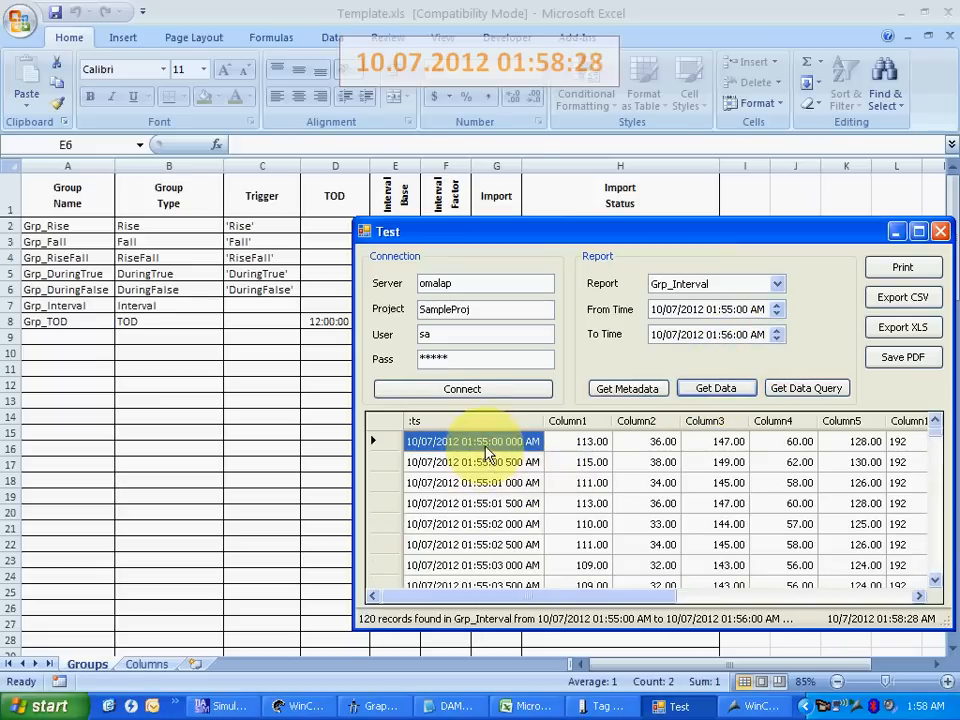
Look through the Grp_Interval records from first to last and examine the spacing of the first four timestamps.
left_click(489, 505)
scroll(486, 530, "down", 16)
scroll(483, 543, "down", 20)
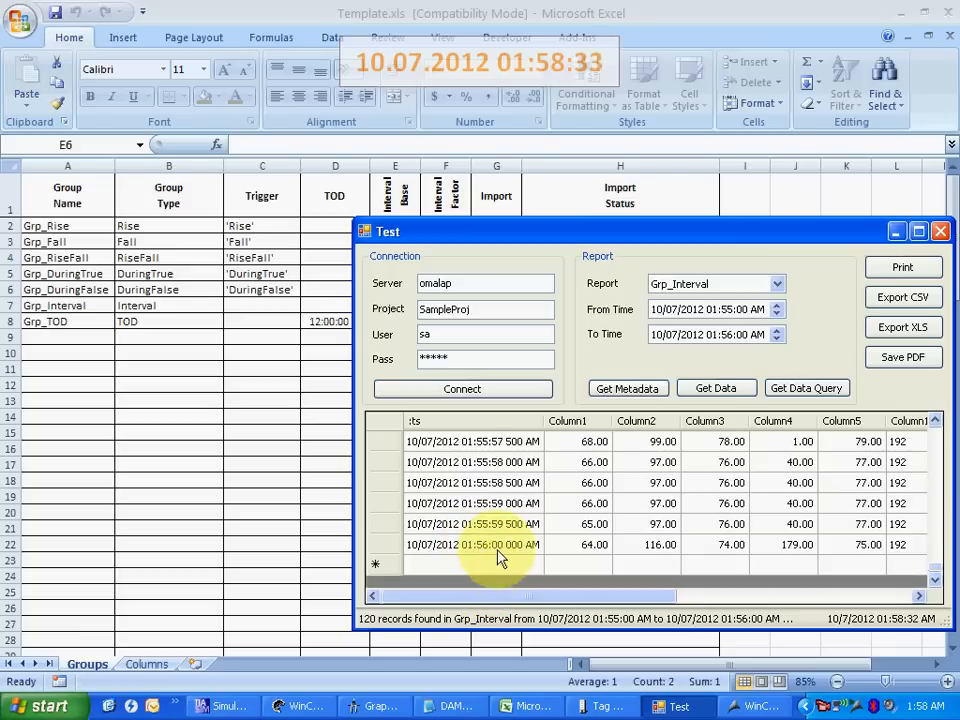
left_click(498, 550)
scroll(498, 550, "up", 20)
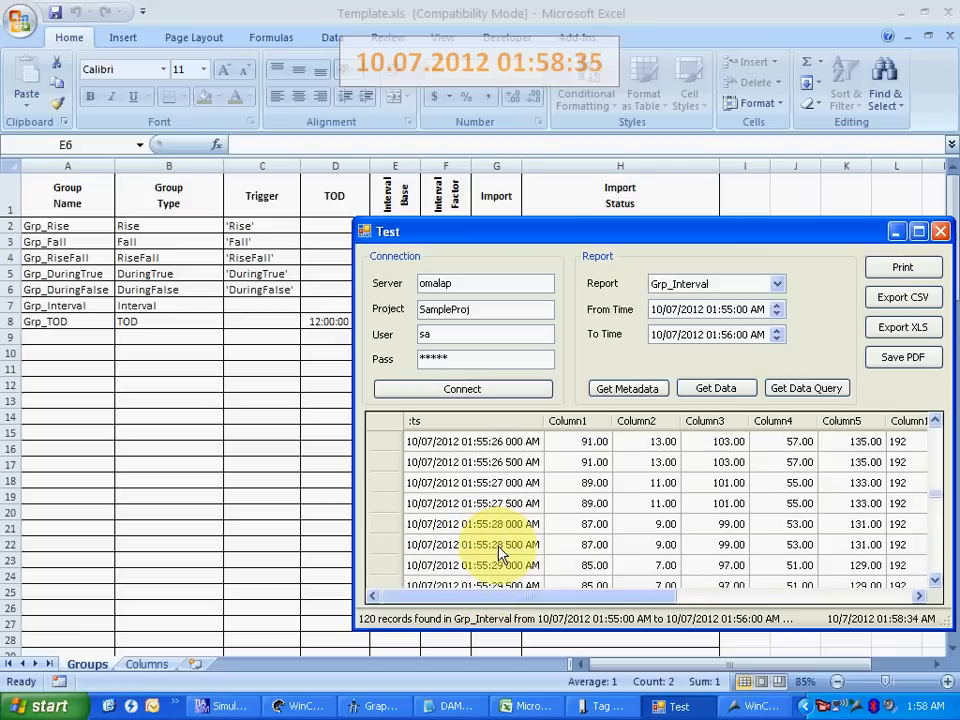
left_click_drag(493, 441, 546, 516)
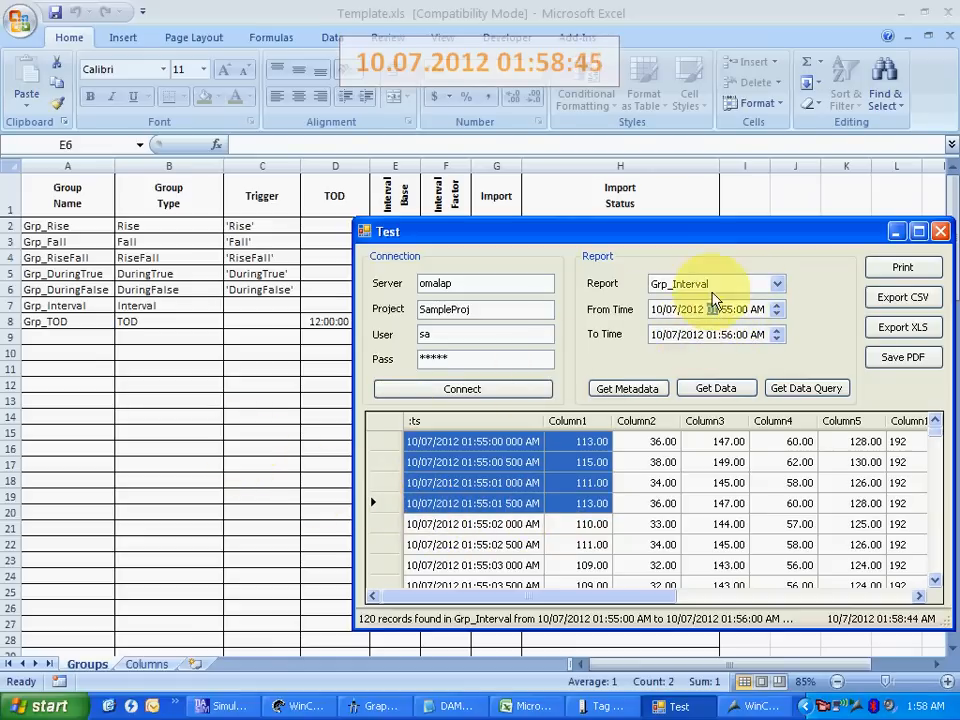
Switch to Template.xls and check the TOD setting of Grp_TOD on the Groups sheet.
left_click(714, 285)
left_click(283, 358)
left_click(354, 331)
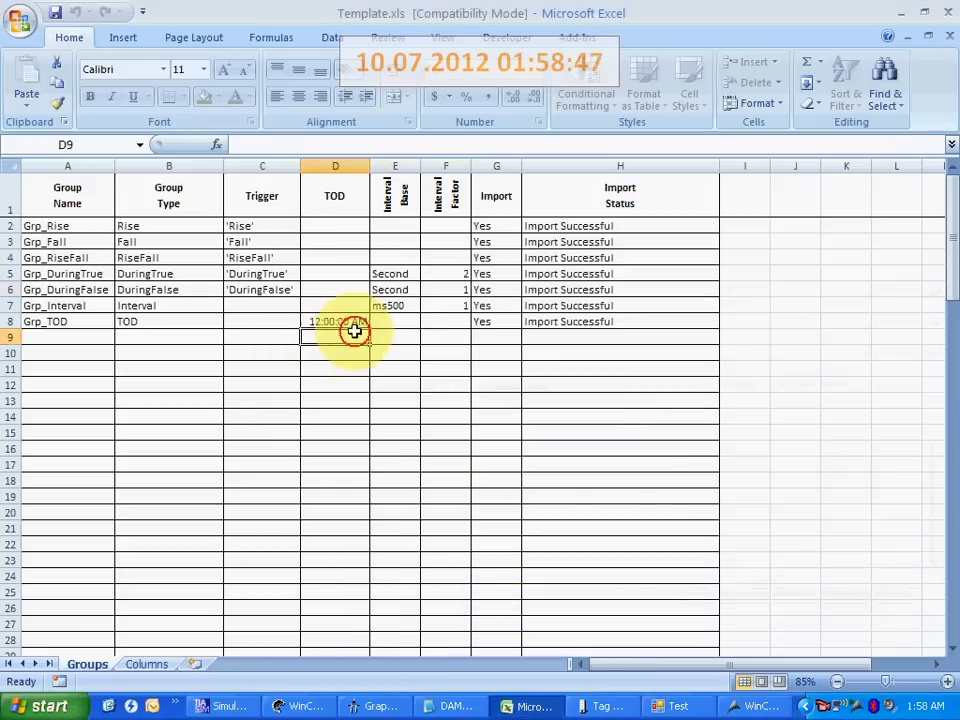
left_click(356, 323)
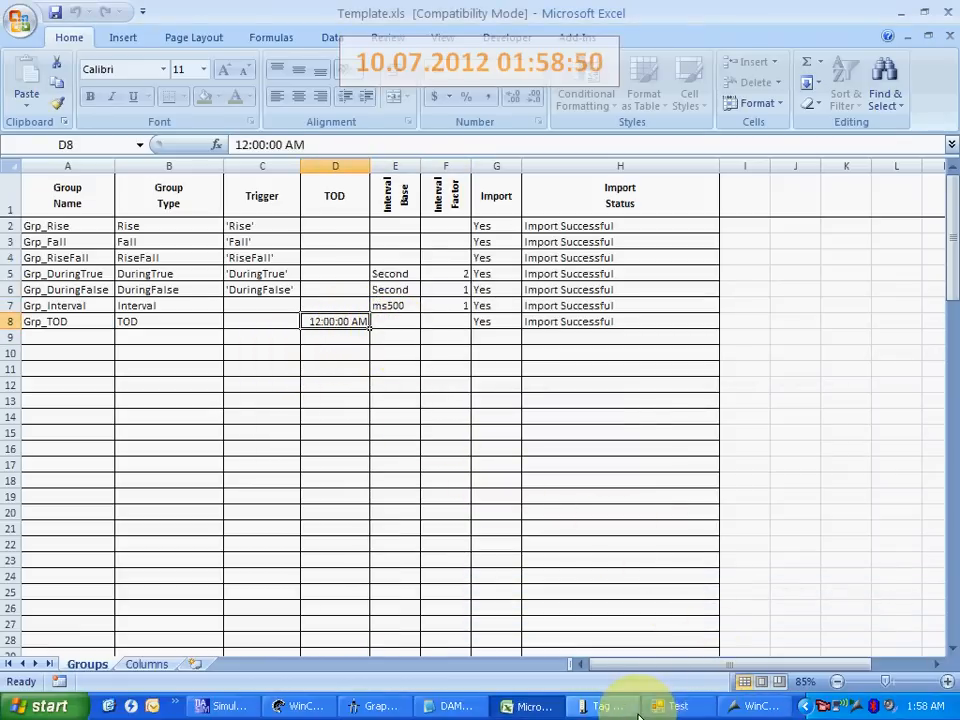
In the Test window, set the report range from 09/07/2012 11:55:00 PM to 10/07/2012 12:05:00 AM.
left_click(668, 706)
left_click(715, 310)
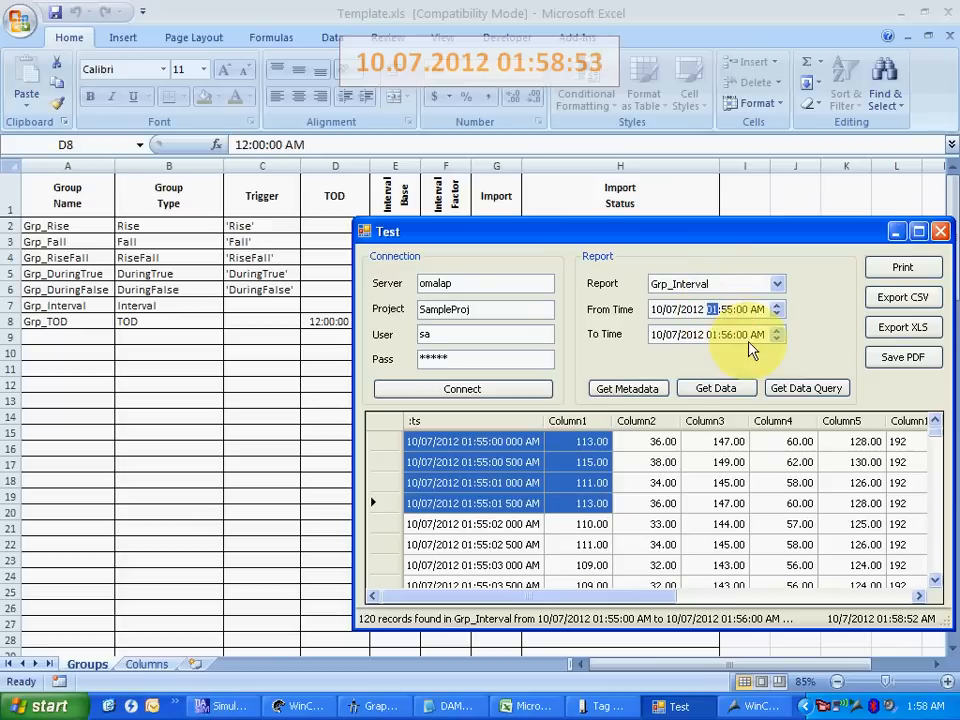
type("11:")
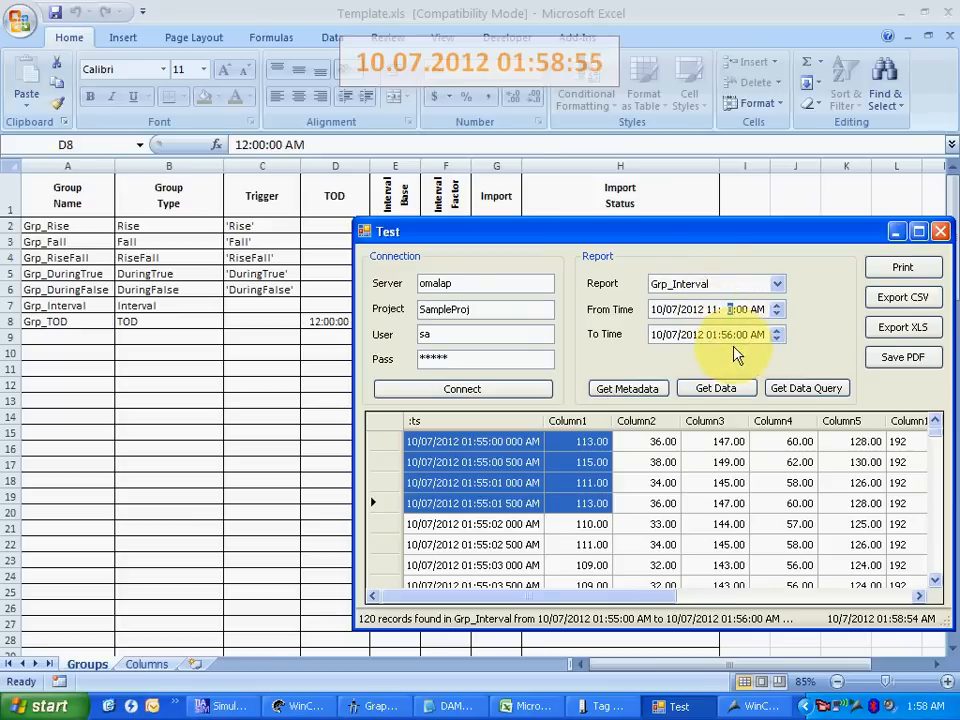
type("55")
left_click(659, 310)
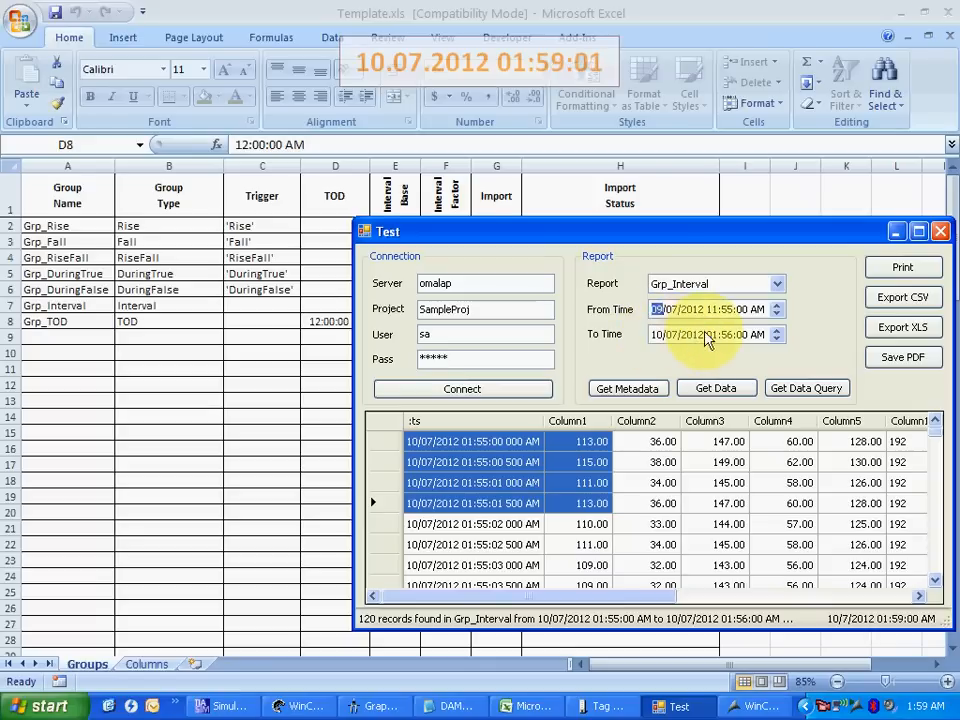
left_click(713, 336)
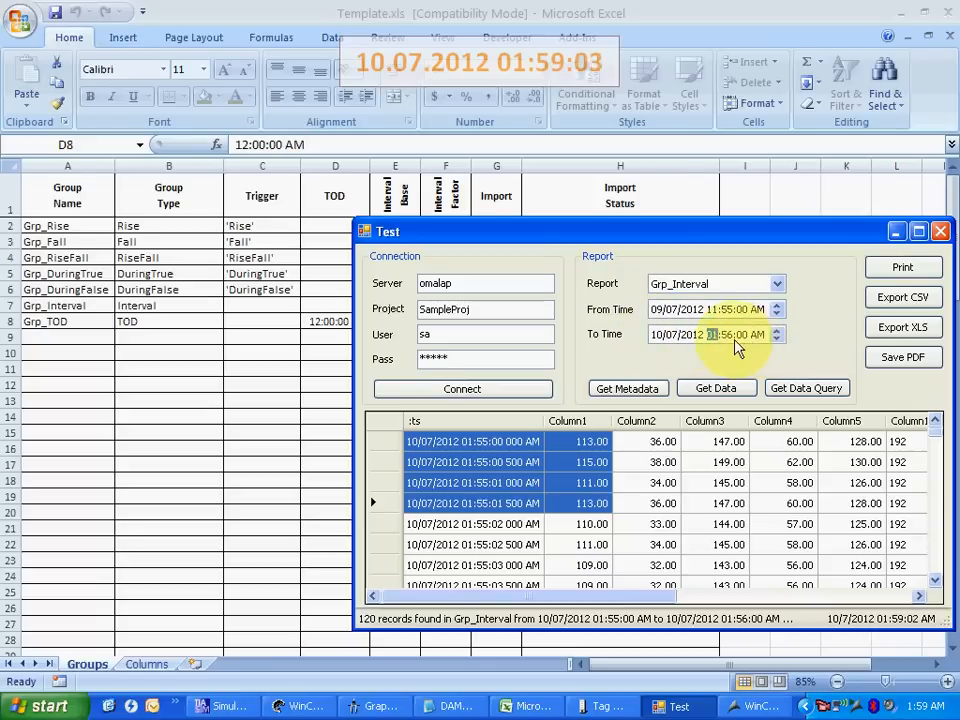
type("12")
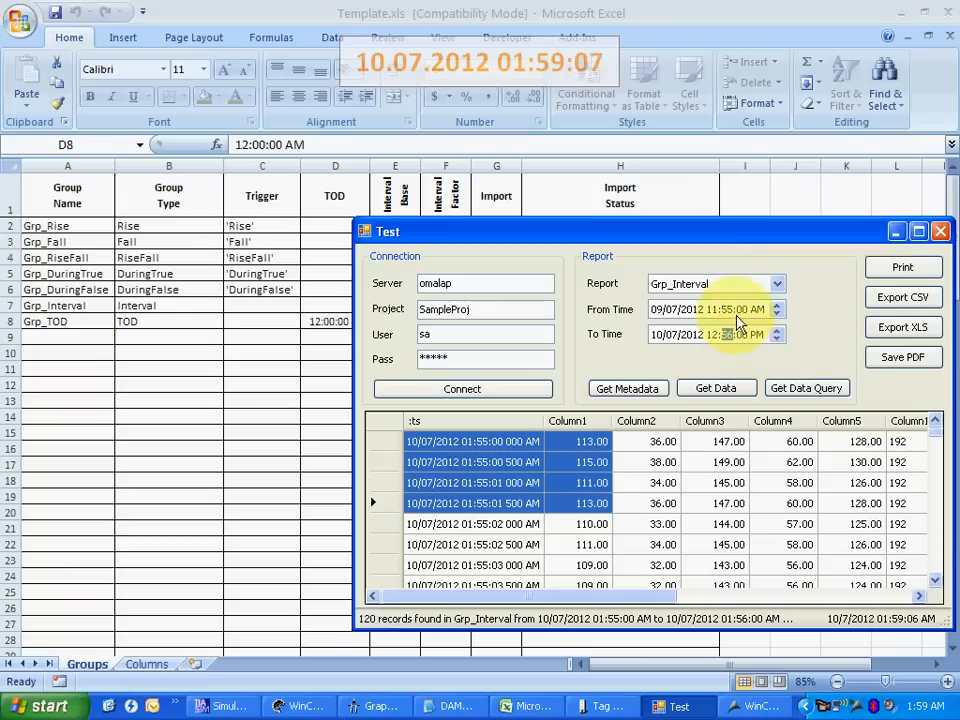
left_click(771, 340)
left_click(742, 338)
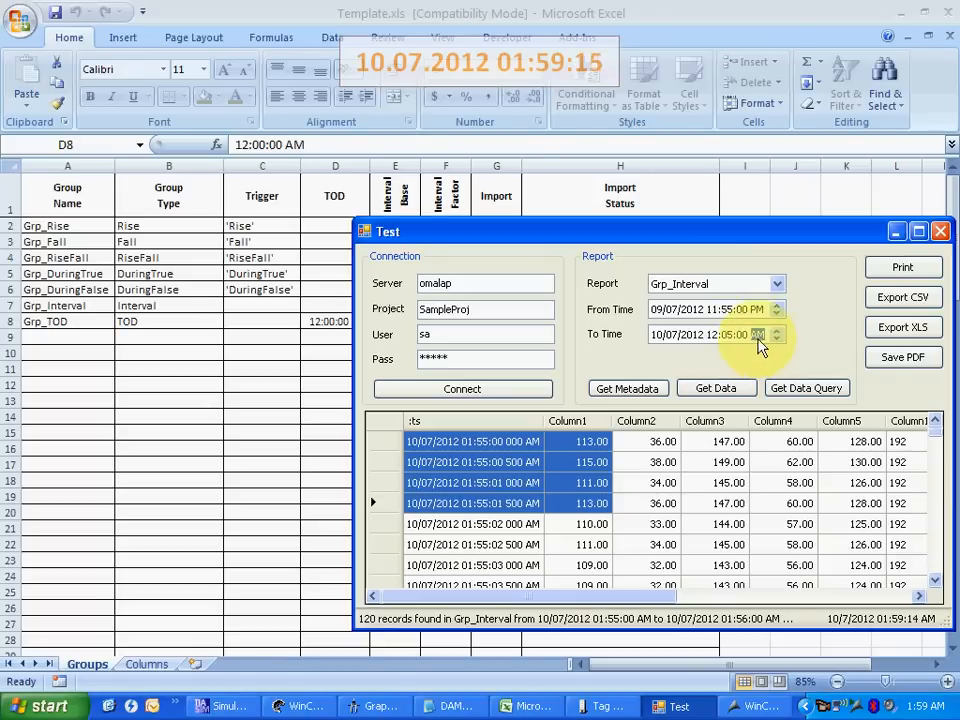
Get the report data of the set time range for Grp_Interval and for Grp_TOD.
left_click(722, 389)
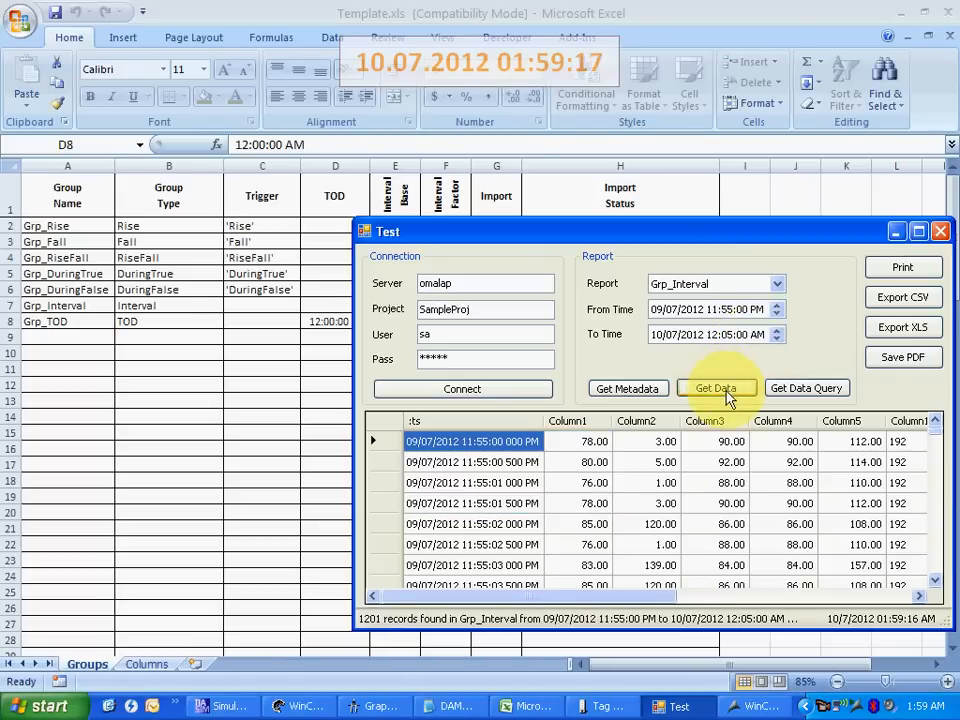
left_click(725, 284)
left_click(716, 368)
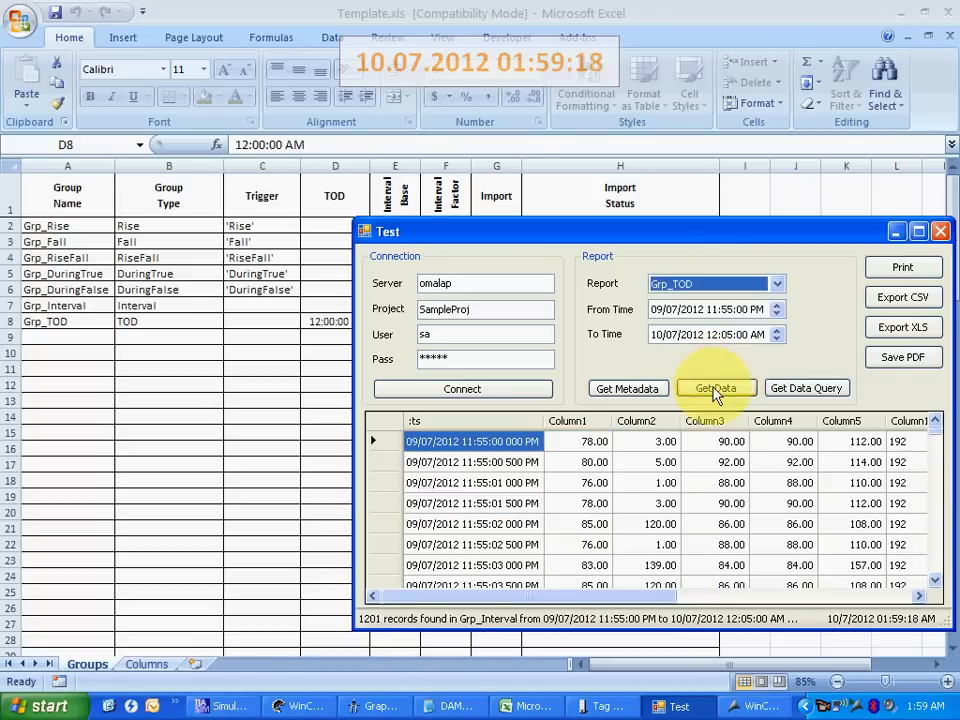
left_click(715, 389)
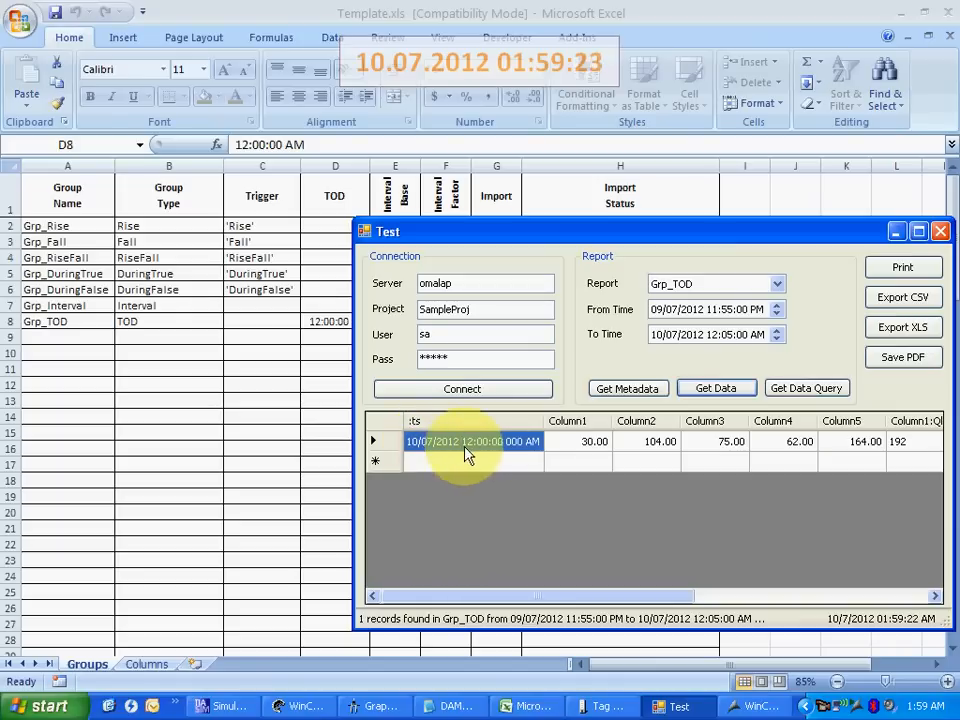
Examine the Grp_TOD record across its timestamp, Column1 to Column5 and the quality column.
left_click(581, 452)
left_click(645, 447)
left_click(710, 441)
left_click(784, 444)
left_click(852, 441)
left_click(910, 441)
left_click_drag(640, 597, 611, 606)
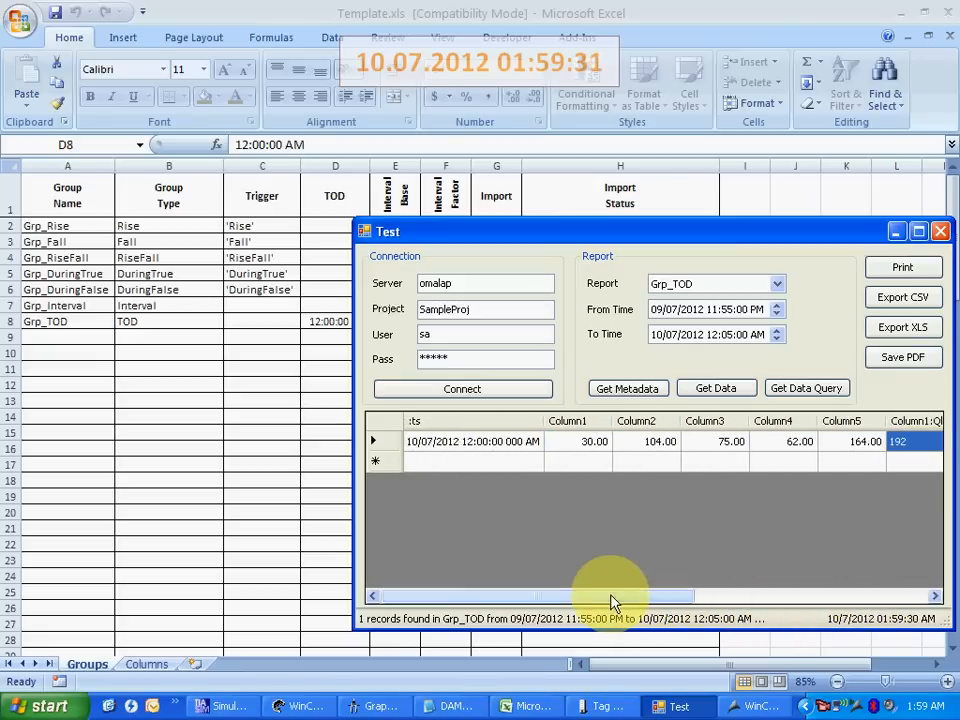
Compare the Grp_TOD record with its TOD setting in Template.xls and bring the Test window back.
left_click(272, 322)
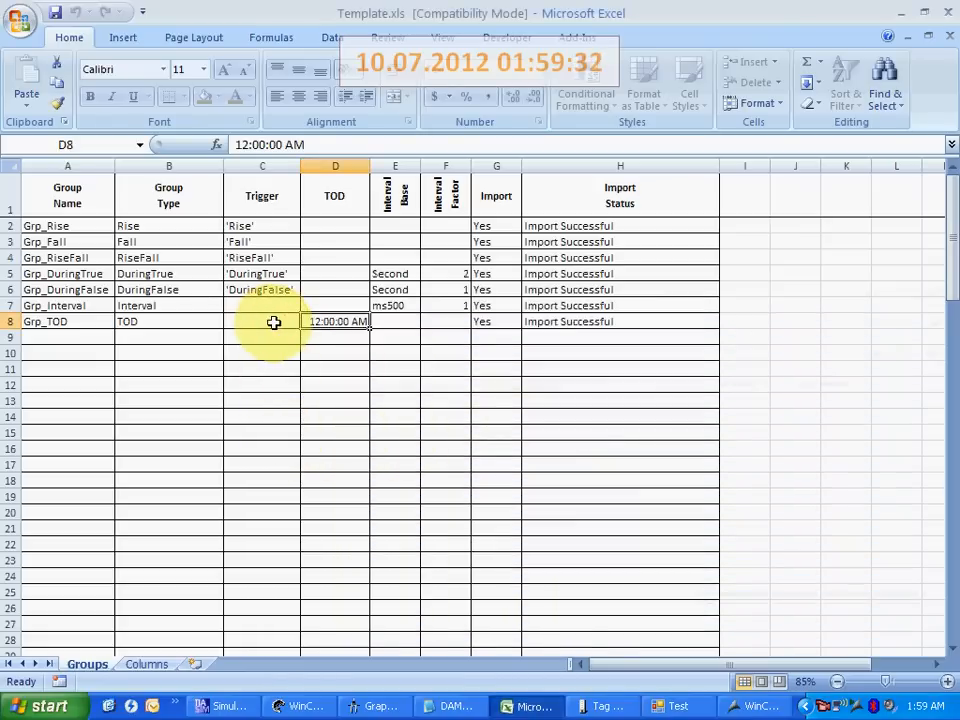
left_click(672, 706)
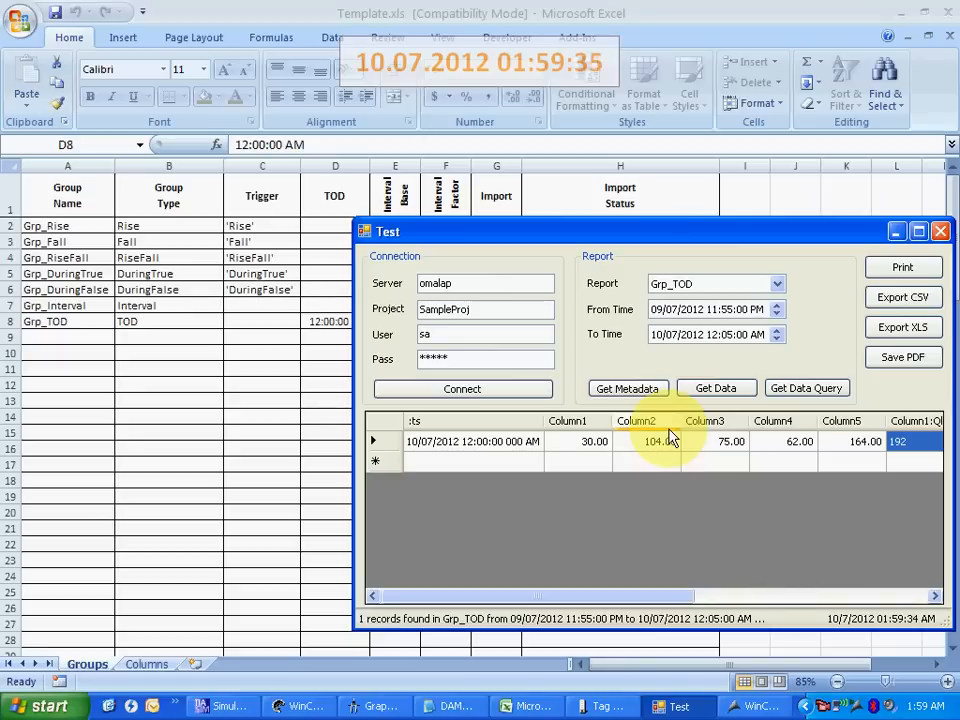
left_click_drag(582, 231, 497, 218)
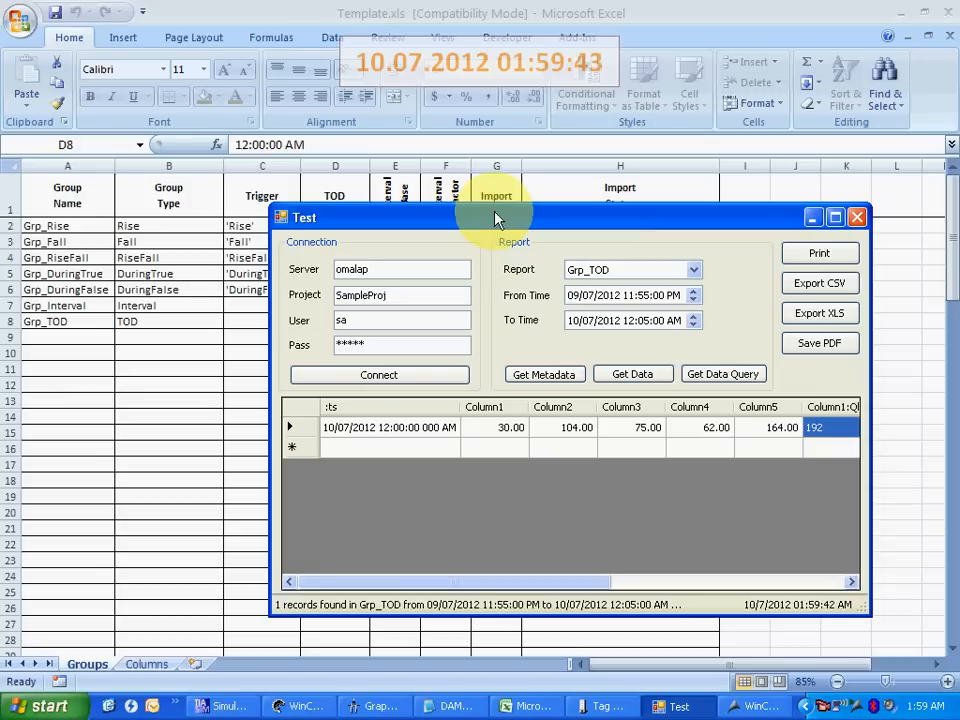
Review the four function declarations from GetReports to GetDataQuery in DAMIS.txt and minimize the file.
left_click(456, 706)
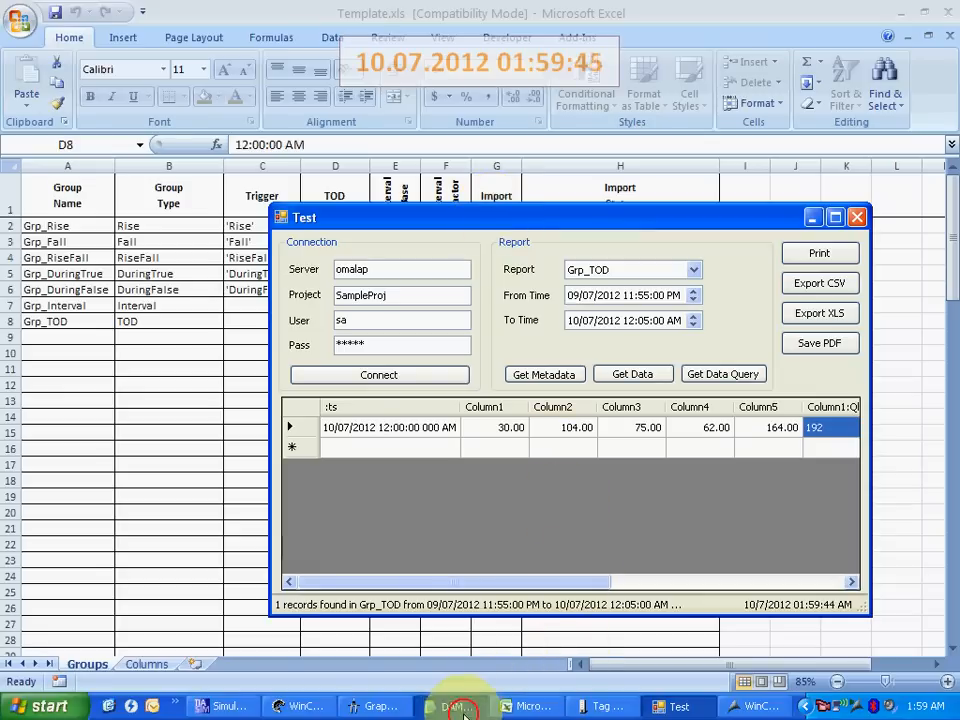
left_click_drag(822, 604, 52, 540)
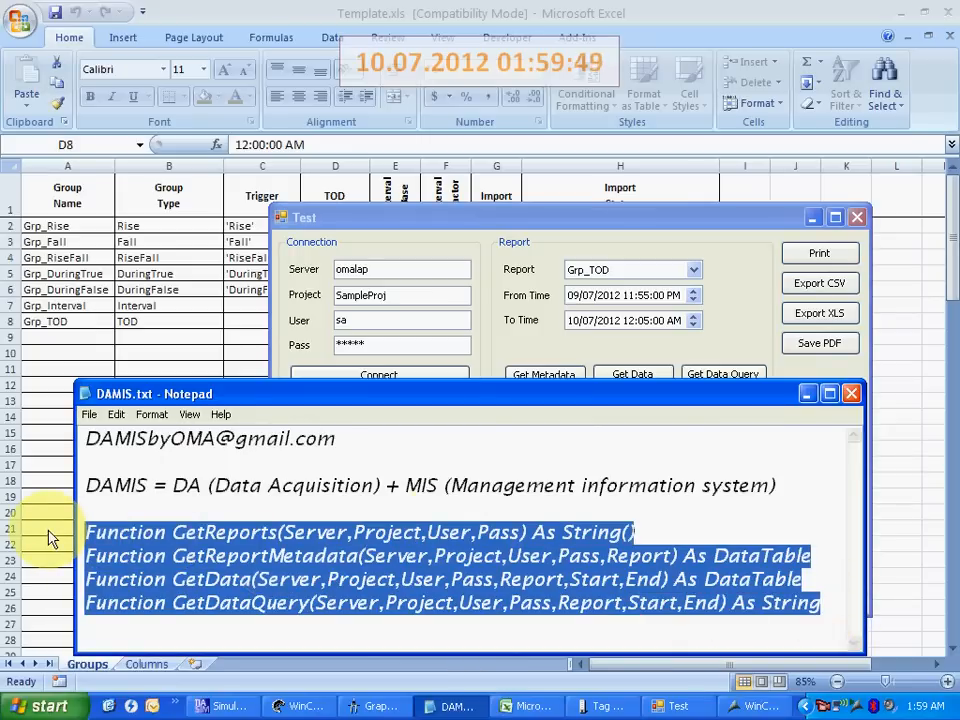
left_click(807, 393)
Switch to WinCC Explorer, maximize it and create a new picture under Graphics Designer.
left_click(293, 708)
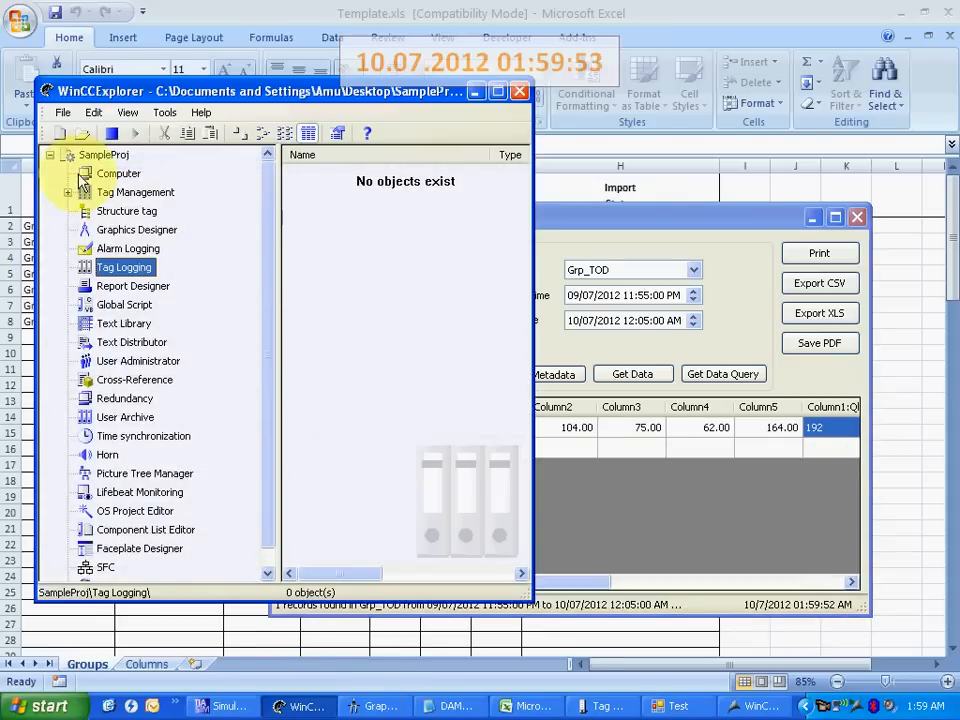
left_click(120, 230)
left_click(497, 91)
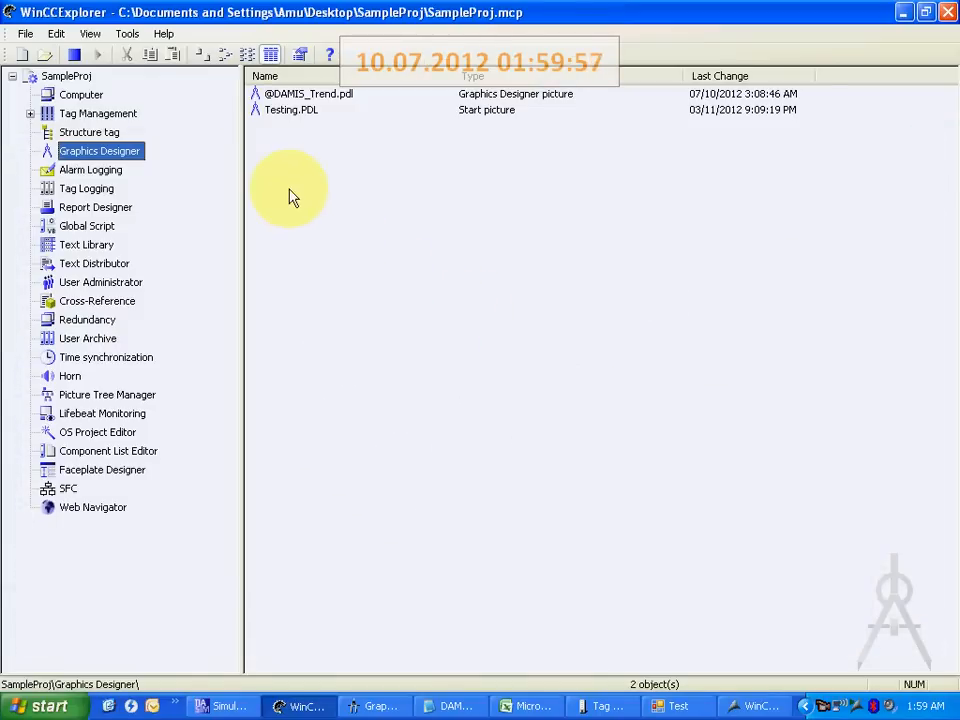
right_click(290, 192)
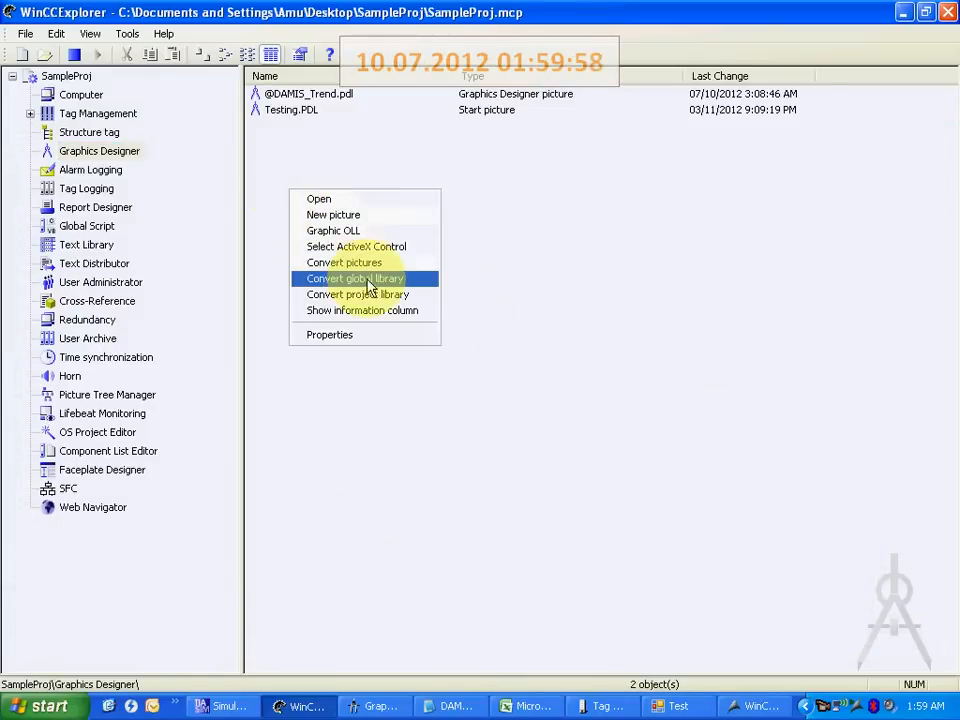
left_click(368, 220)
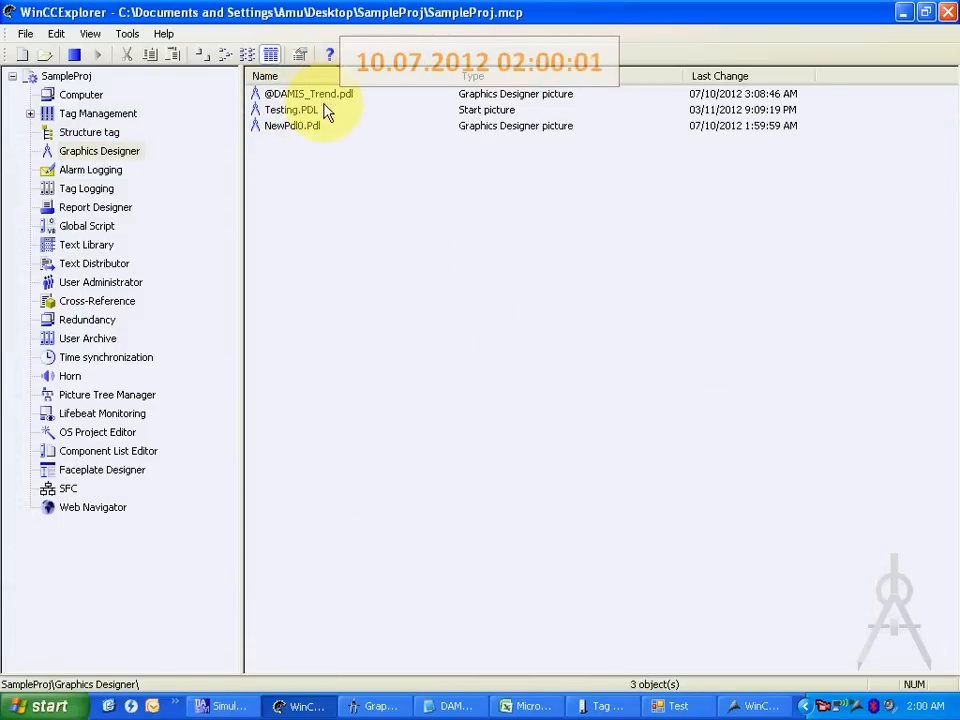
Rename the new picture NewPdl0.Pdl as TREND.pdl.
right_click(318, 138)
left_click(330, 151)
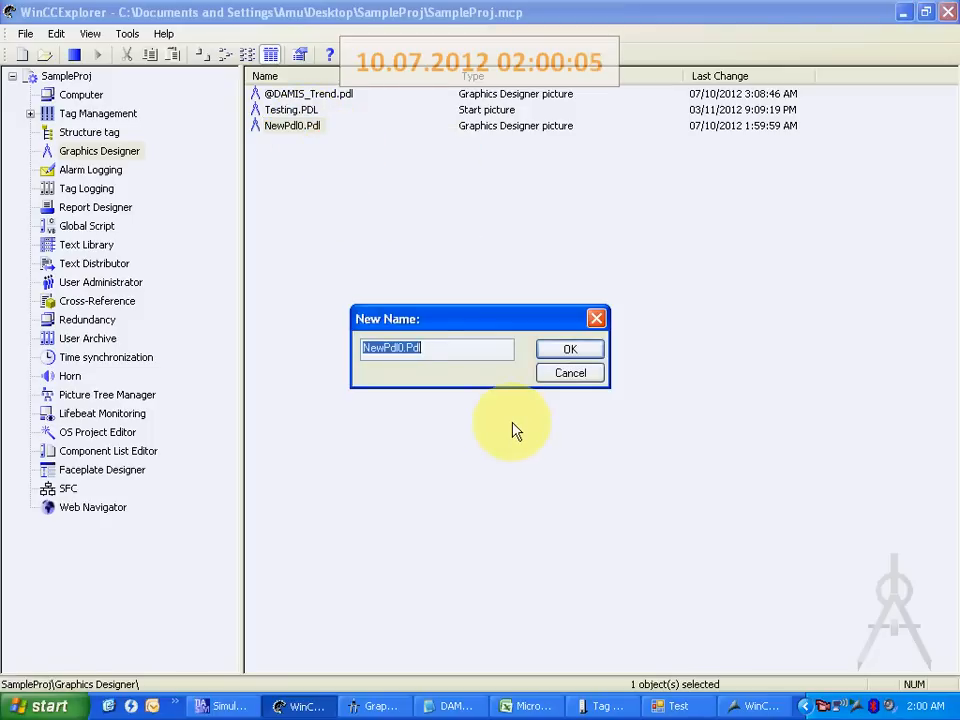
key("Return")
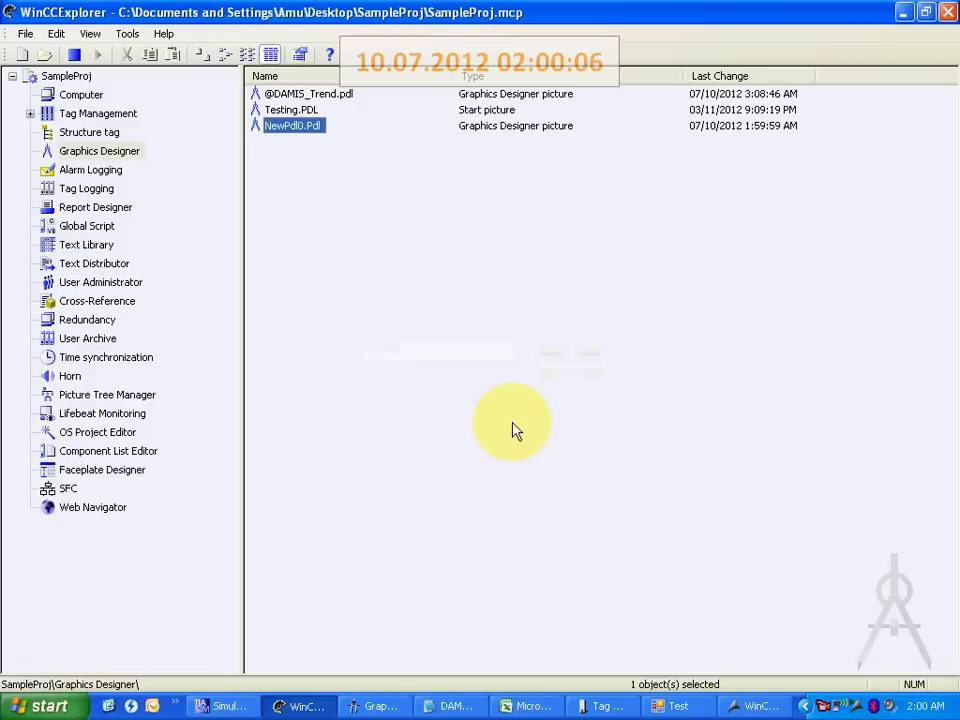
double_click(300, 127)
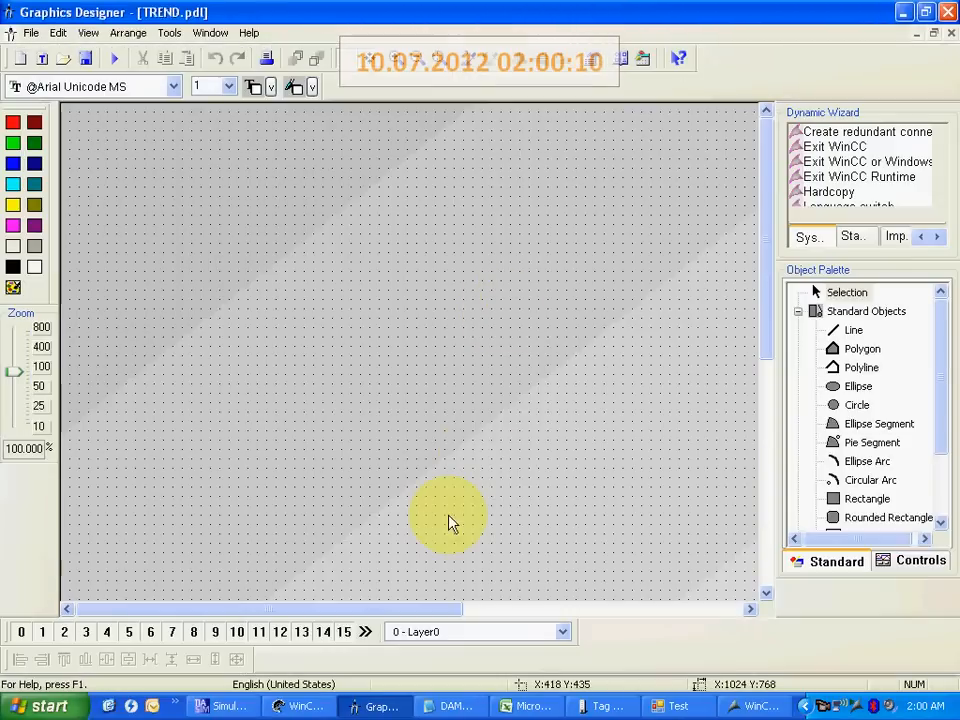
left_click(290, 706)
double_click(289, 92)
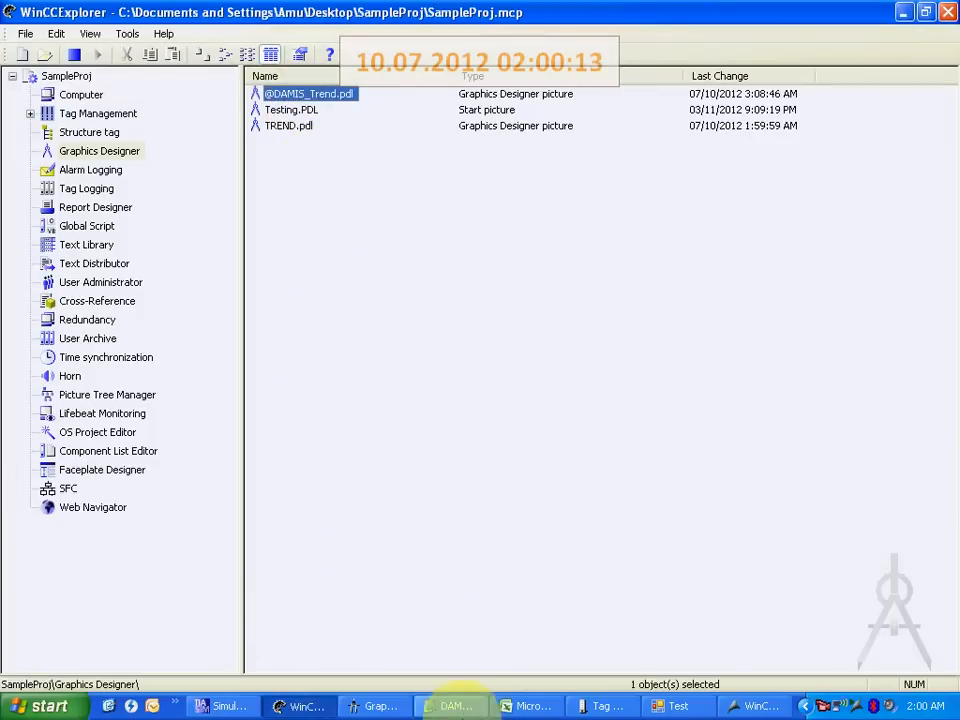
left_click(397, 708)
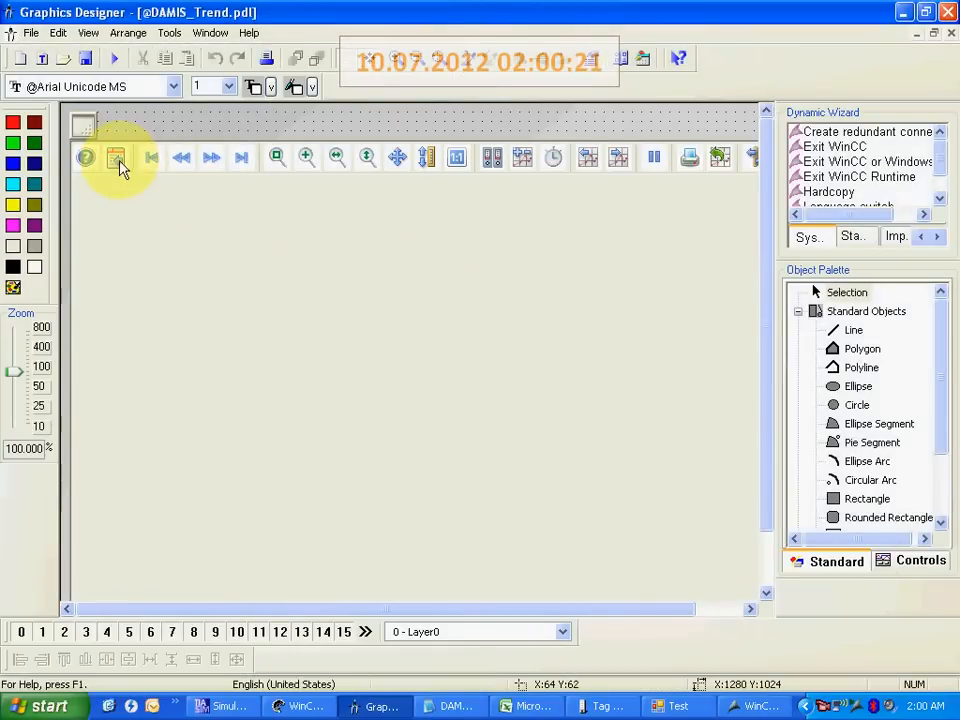
left_click(84, 124)
right_click(91, 130)
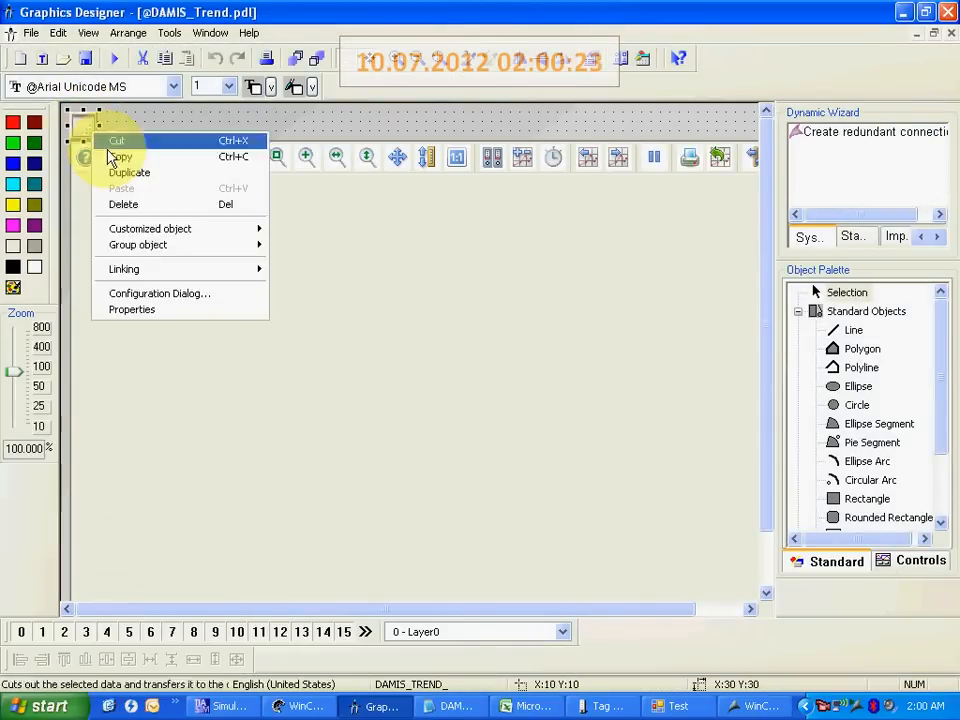
left_click(160, 313)
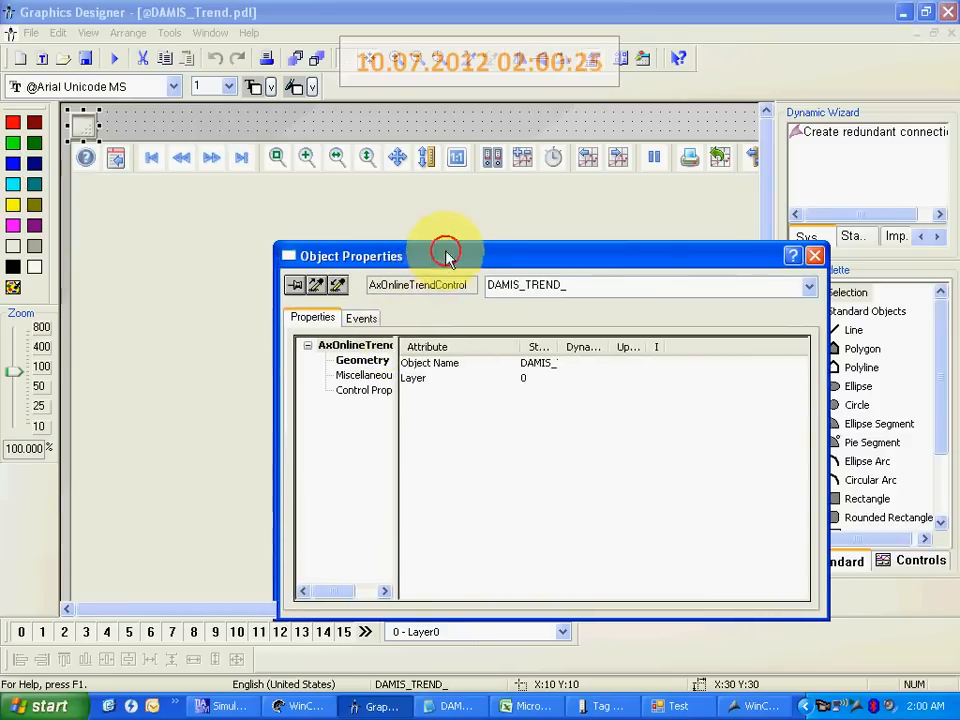
left_click_drag(444, 253, 498, 181)
left_click(345, 212)
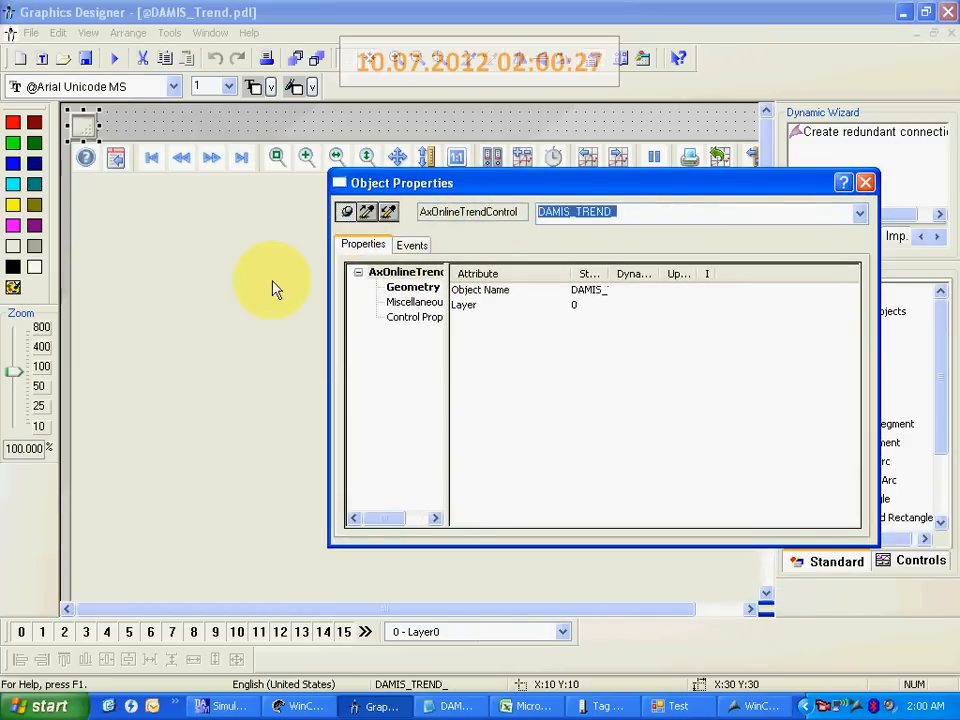
left_click(219, 318)
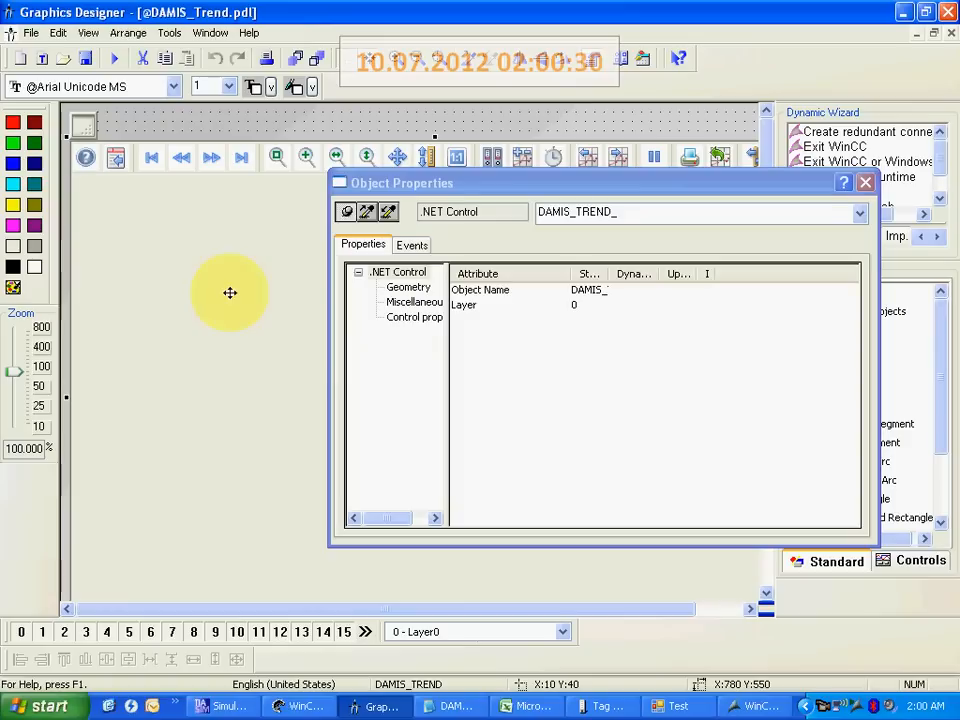
left_click_drag(379, 183, 419, 216)
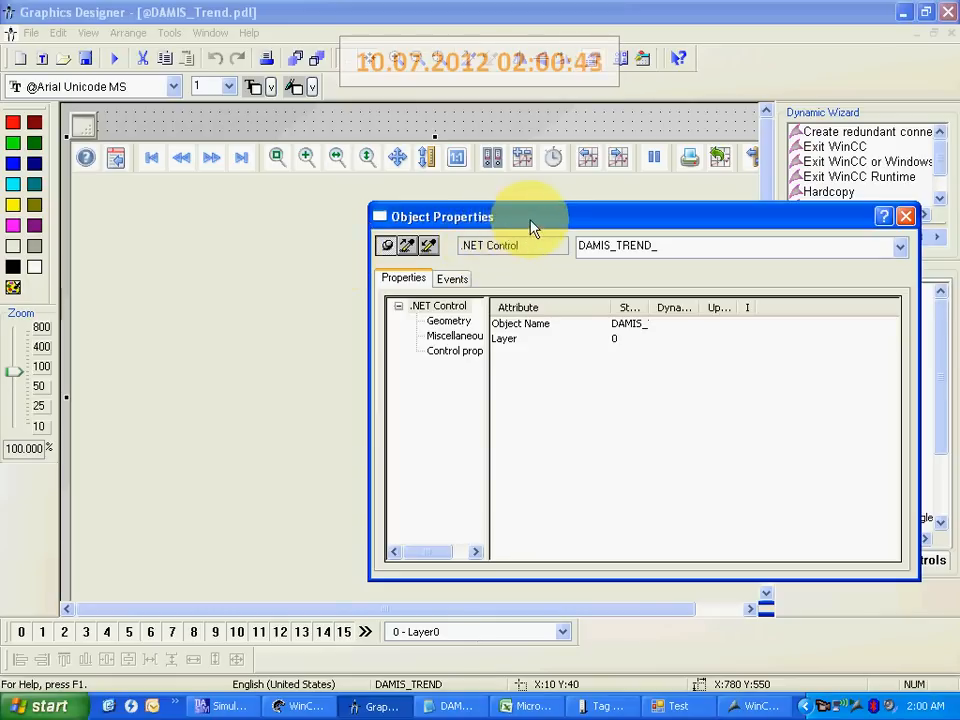
left_click(370, 247)
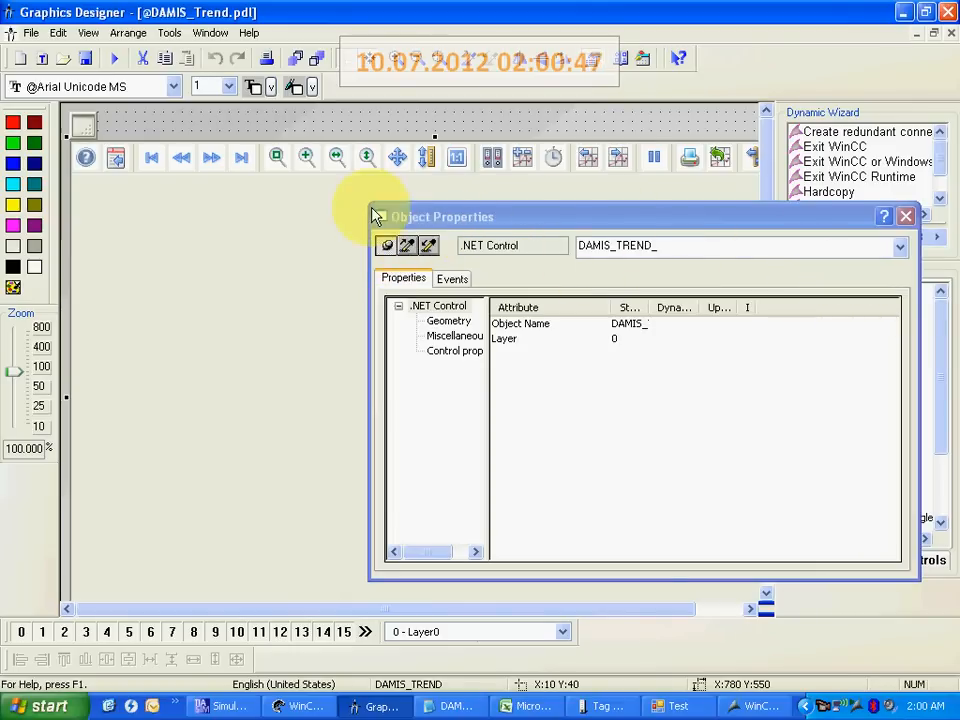
left_click(86, 134)
left_click(123, 208, "shift")
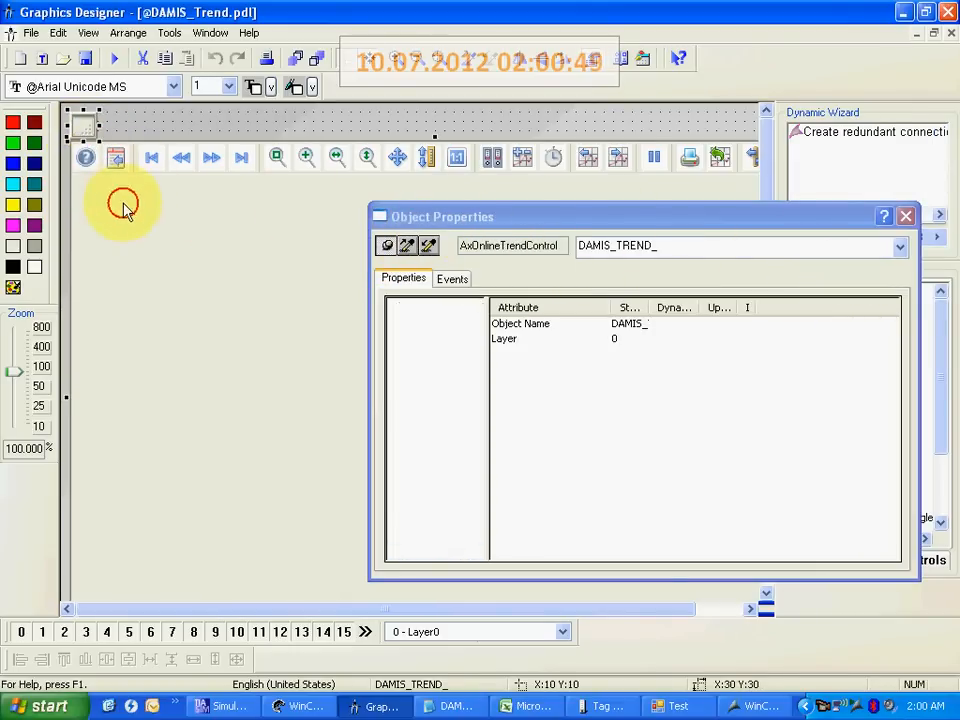
key("ctrl+Tab")
right_click(170, 180)
left_click(207, 231)
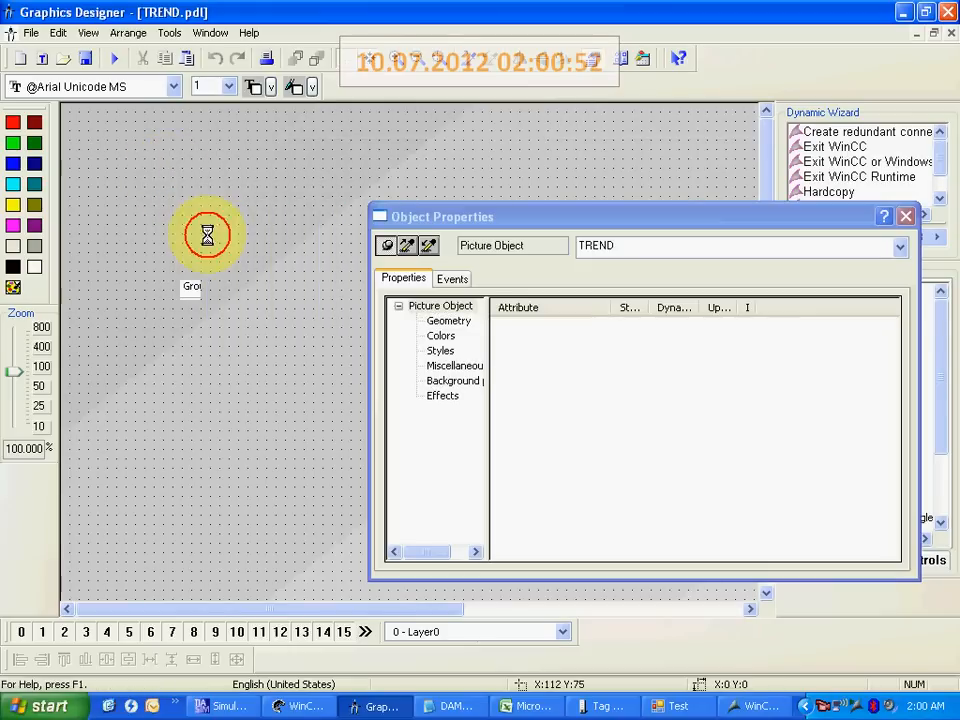
left_click(197, 137)
key("ctrl+Tab")
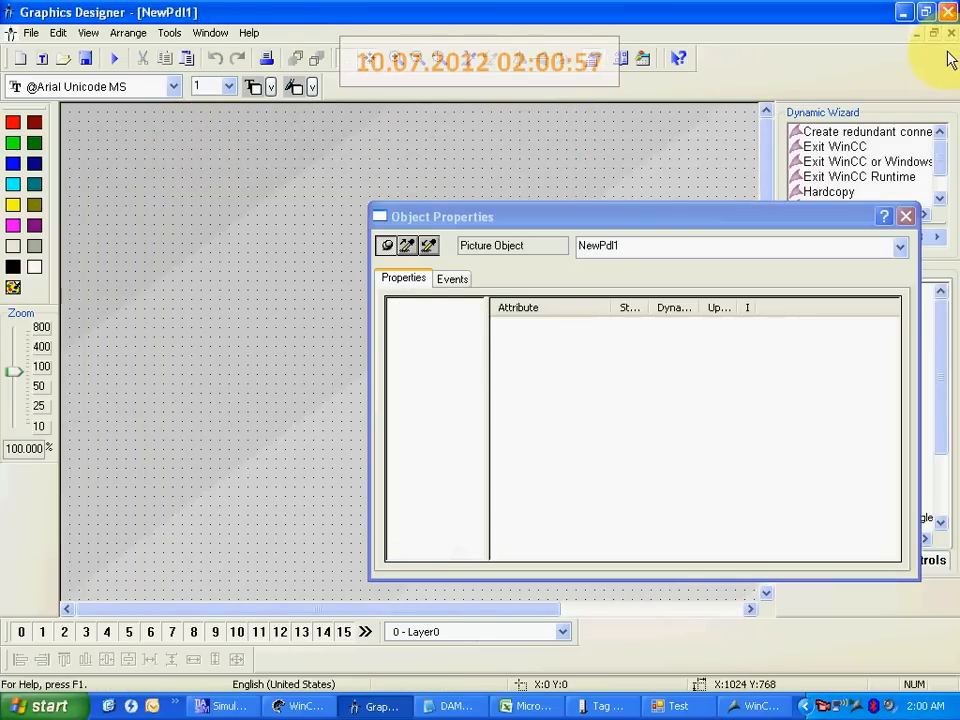
left_click(951, 34)
left_click(951, 34)
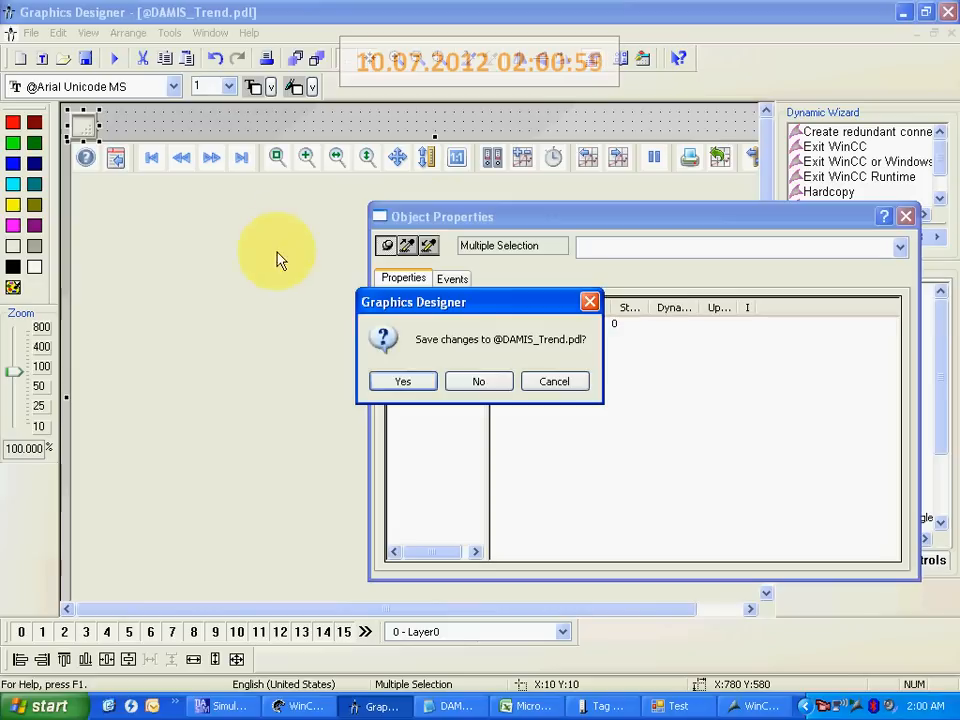
left_click(478, 383)
double_click(203, 220)
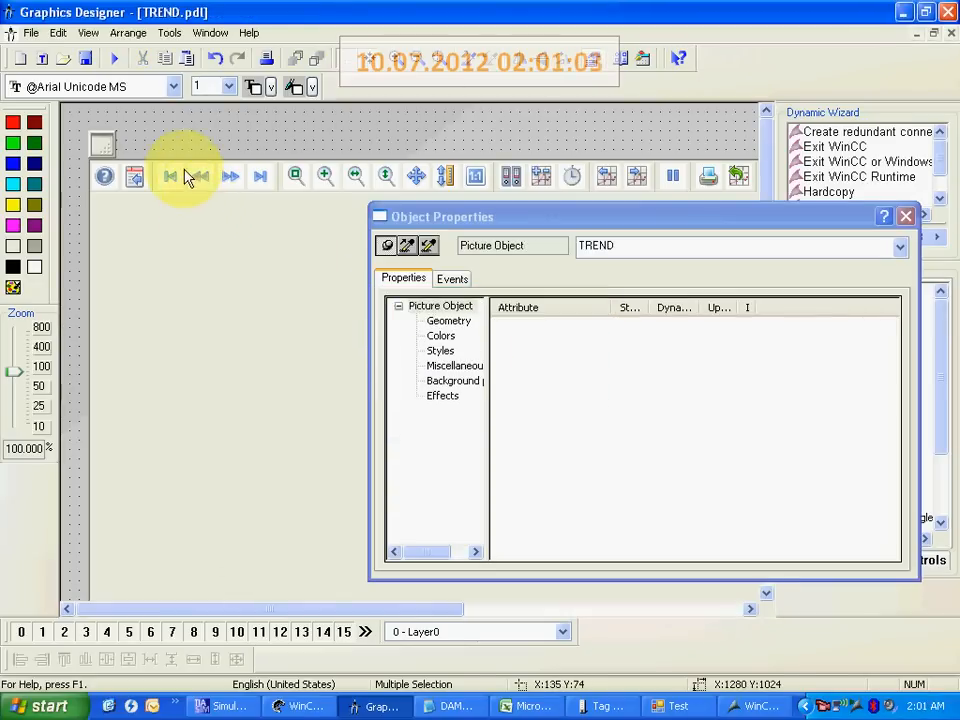
Open the configuration of the small DAMIS_TREND_ control in TREND.pdl and add two more value axes.
left_click(103, 143)
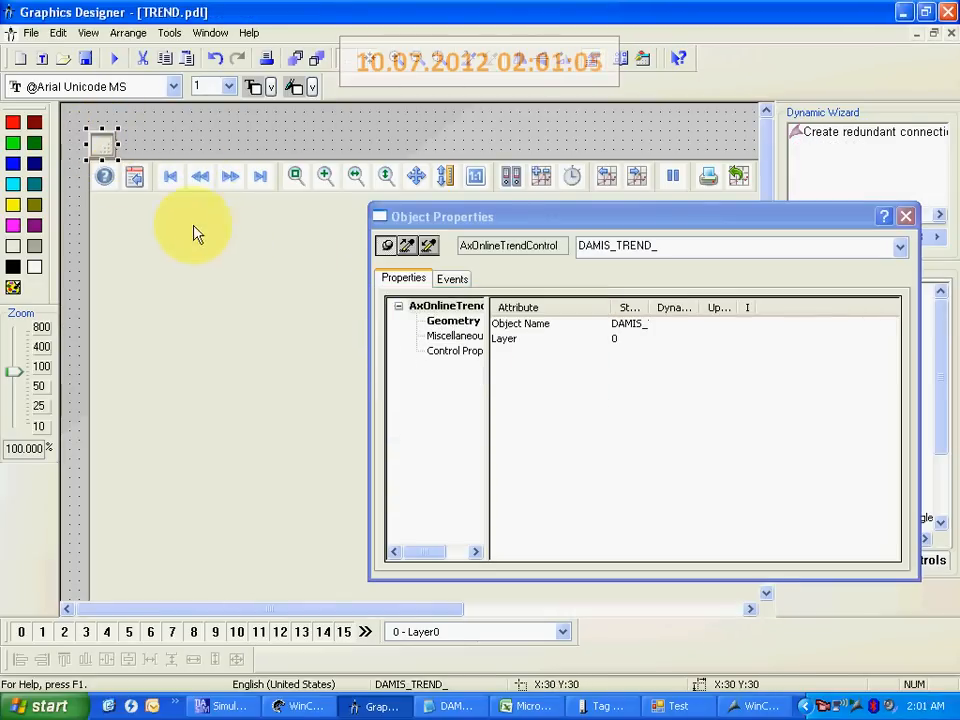
right_click(103, 140)
left_click(163, 304)
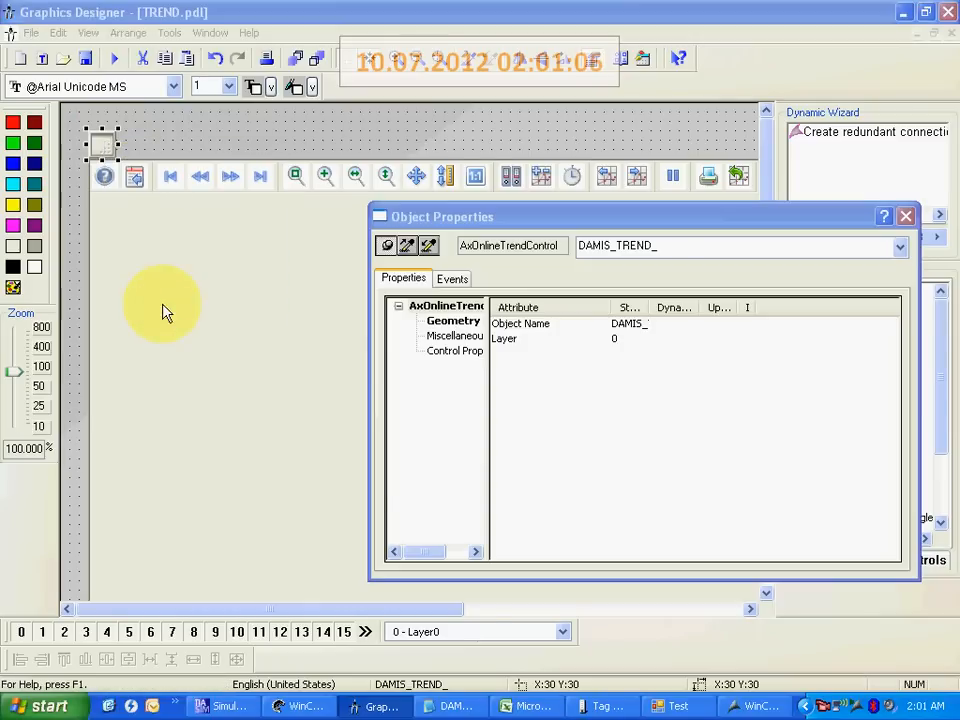
left_click_drag(460, 127, 524, 15)
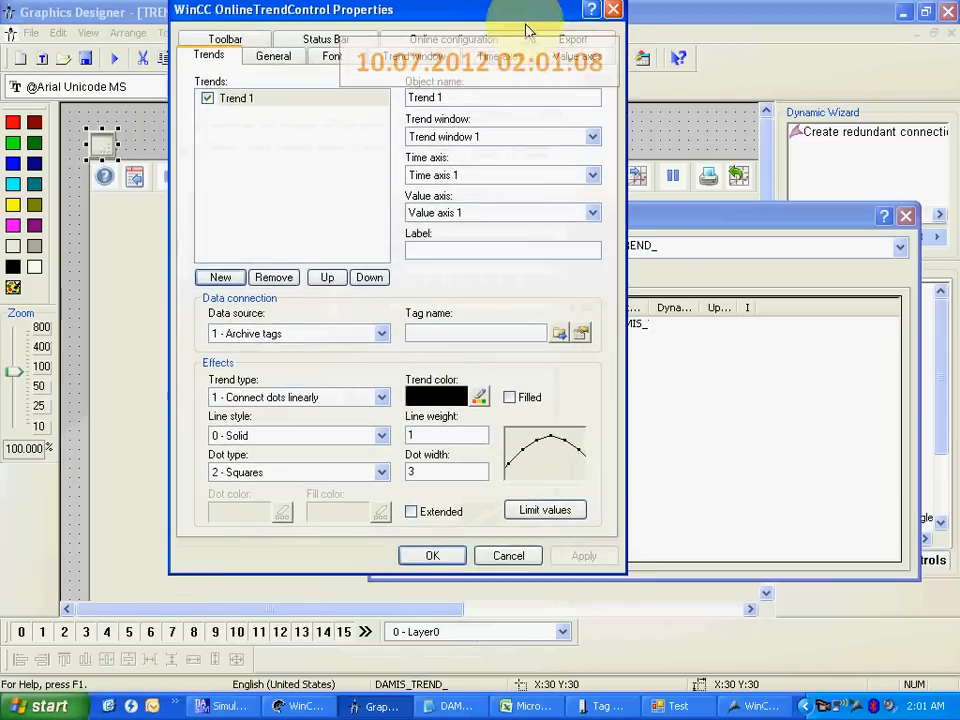
left_click(577, 58)
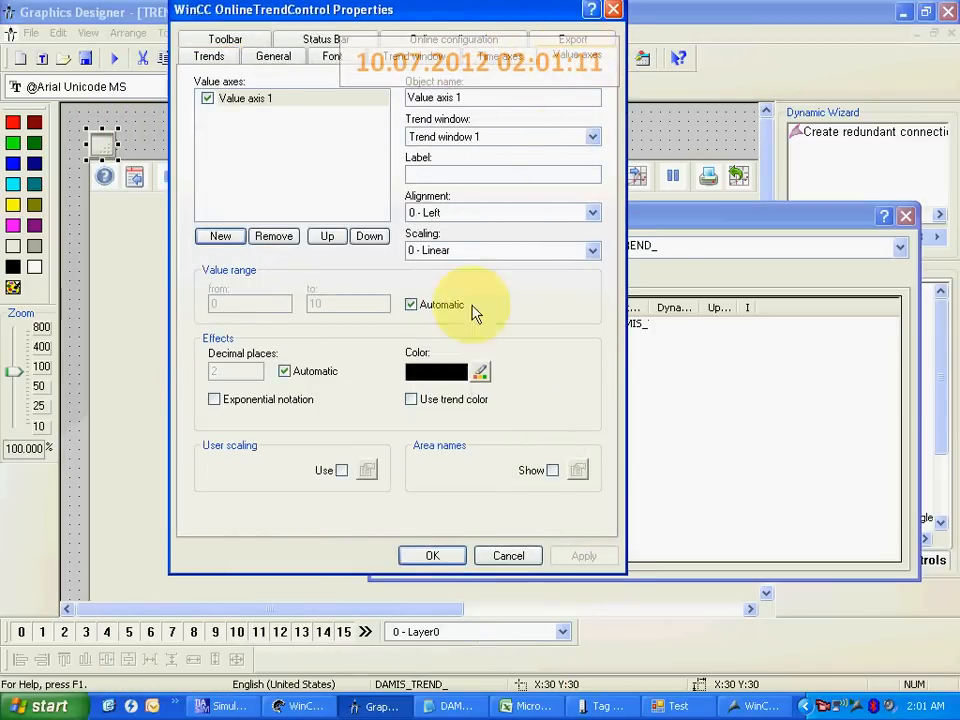
left_click(221, 237)
left_click(221, 237)
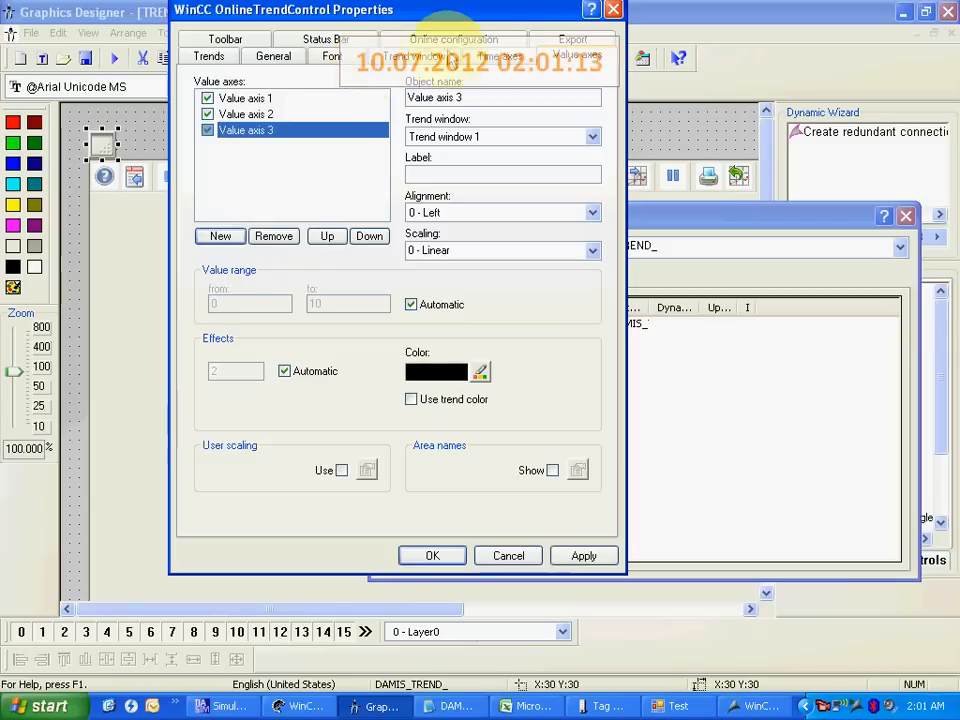
Add two more time axes to the trend control.
left_click(505, 58)
left_click(221, 237)
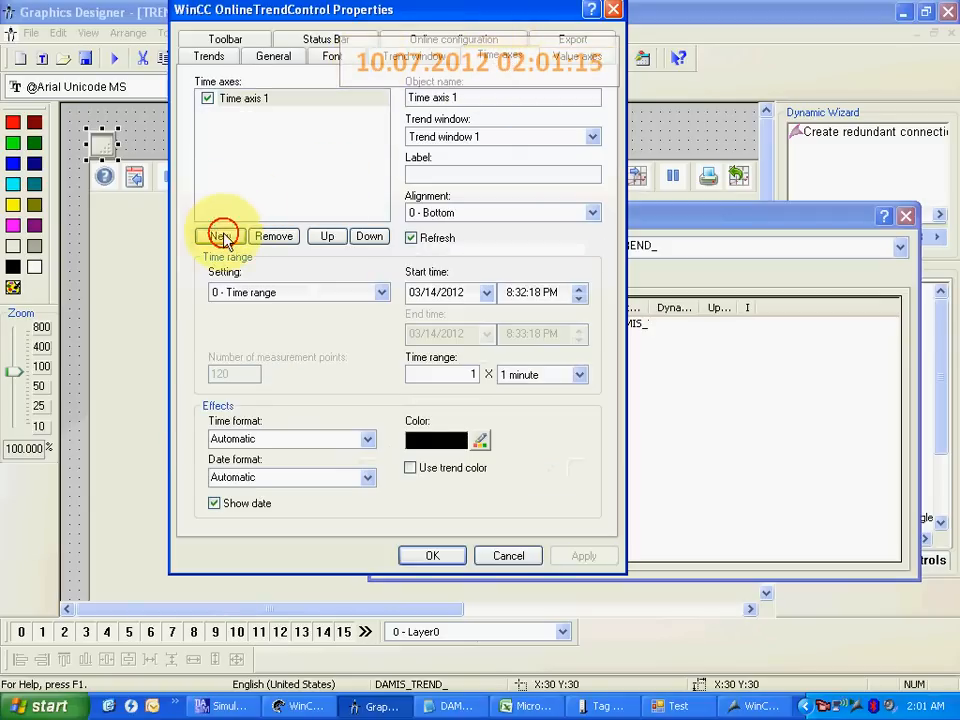
left_click(221, 237)
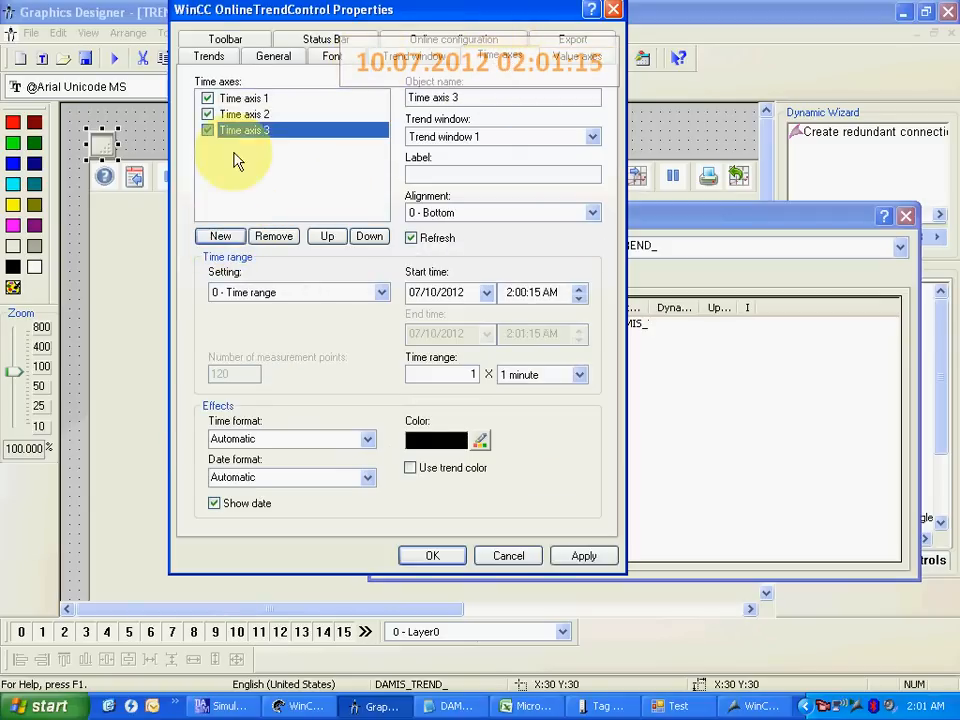
left_click(575, 55)
left_click(505, 58)
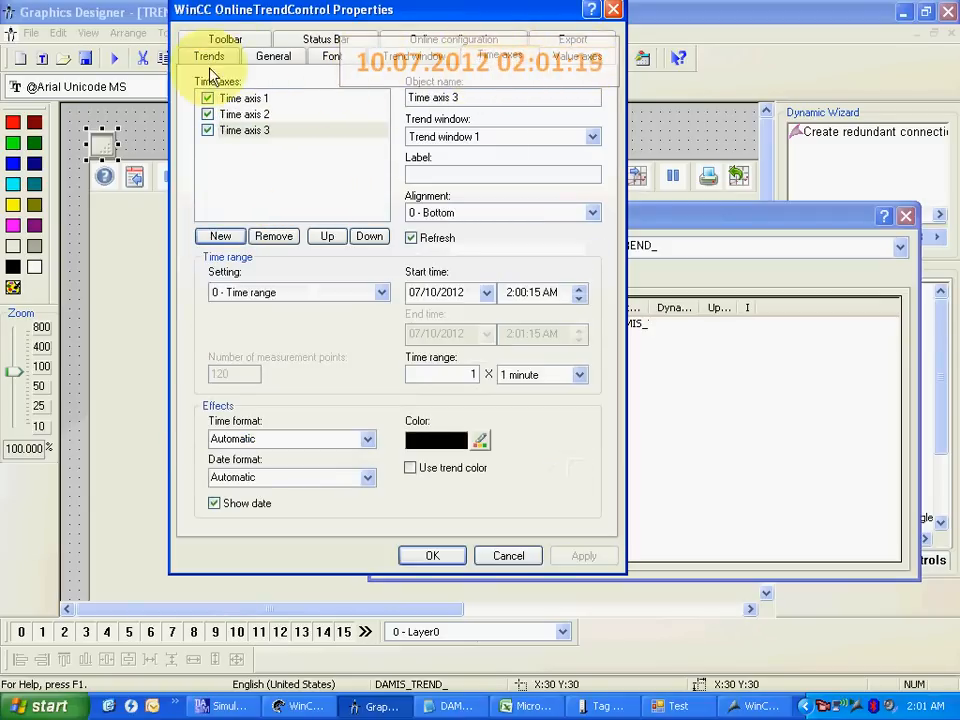
Add two more trends to the trend control.
left_click(208, 56)
left_click(220, 277)
left_click(220, 277)
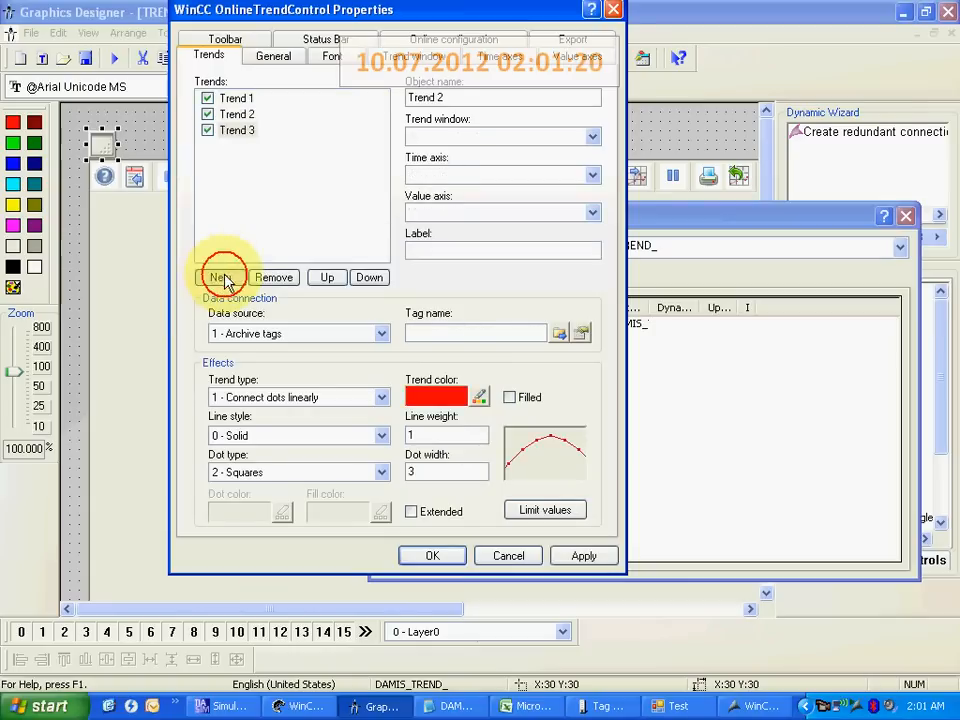
Connect Trend 1 to the archive tag NewTag_01 and remove the ProcessValueArchive\ prefix from its tag name.
left_click(237, 98)
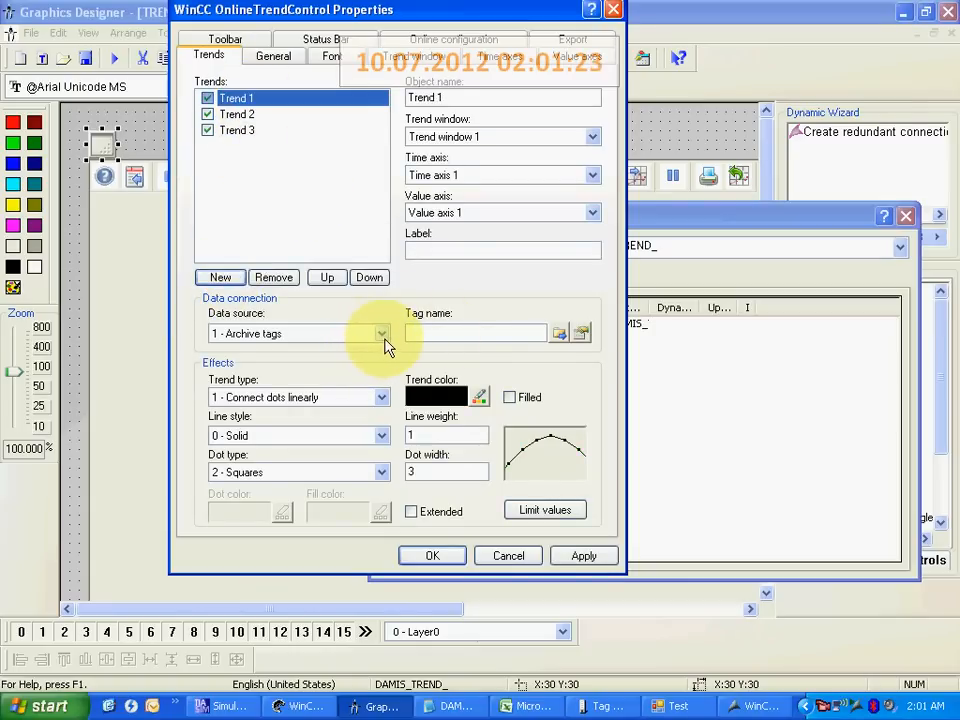
left_click(382, 334)
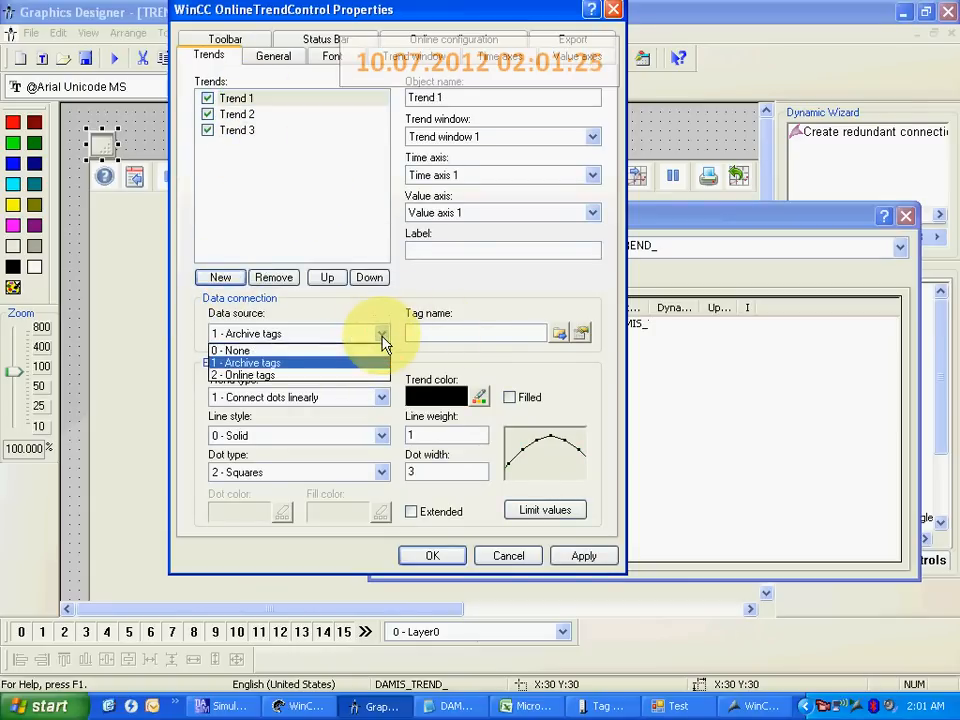
left_click(382, 343)
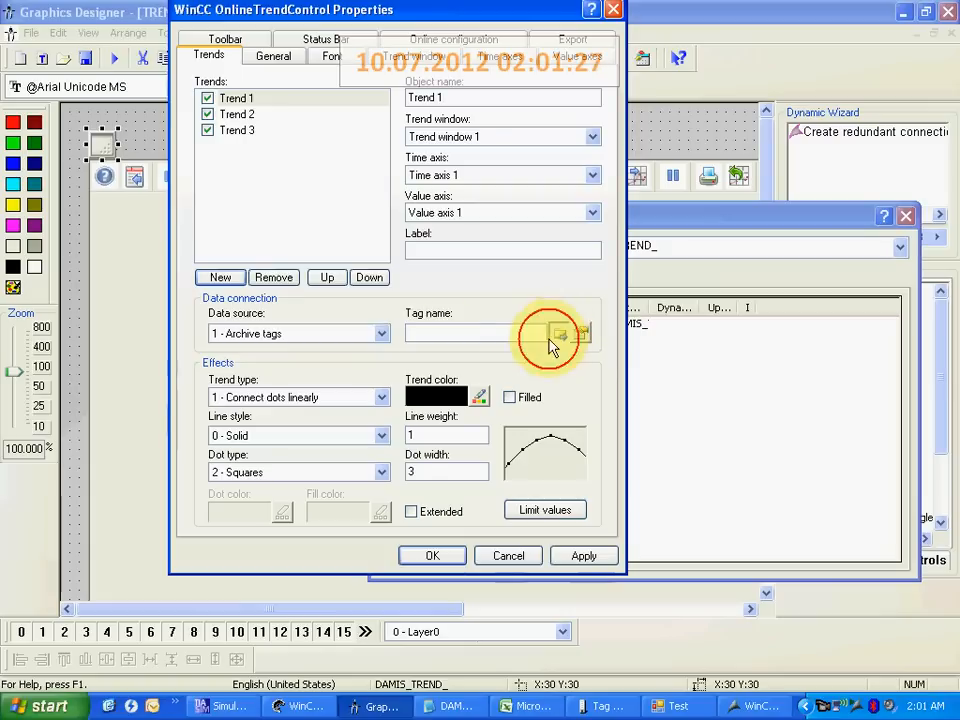
left_click(557, 333)
double_click(378, 281)
left_click(395, 294)
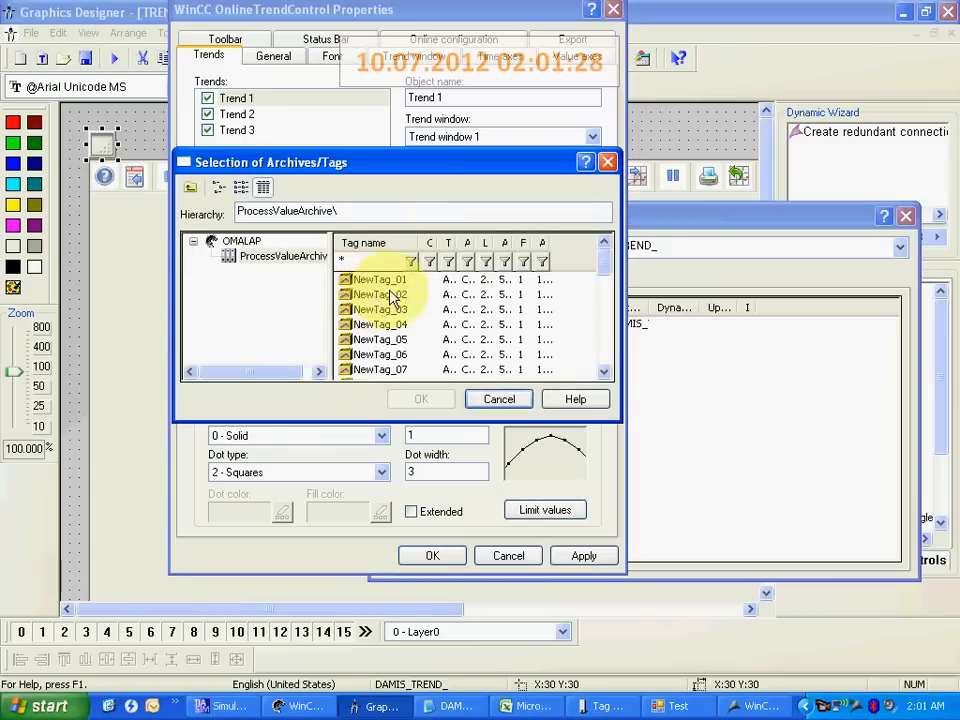
left_click(423, 399)
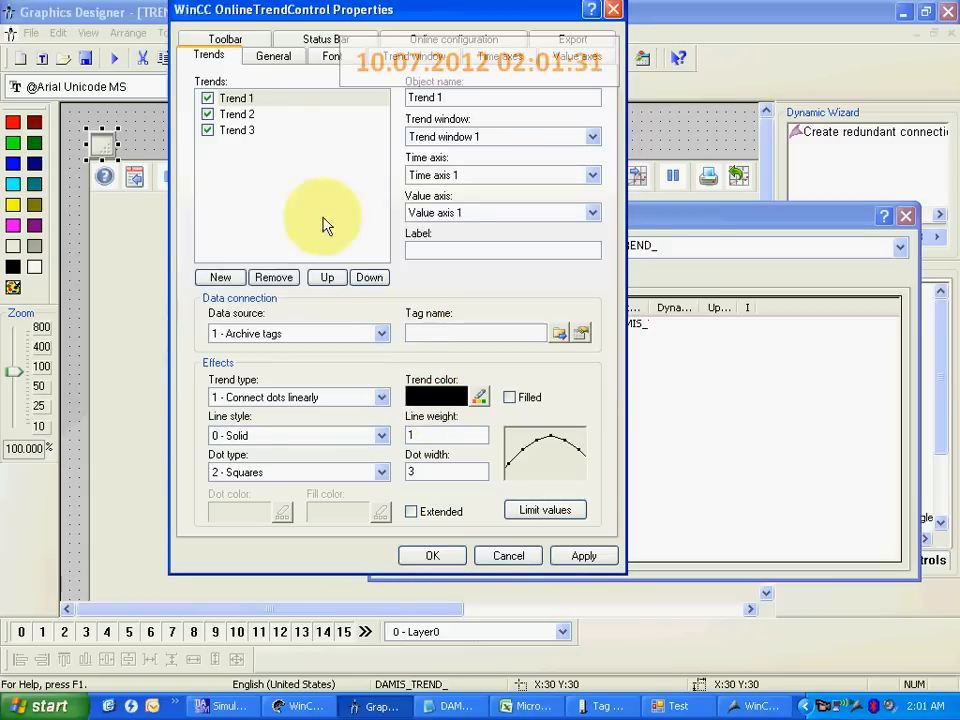
left_click(236, 114)
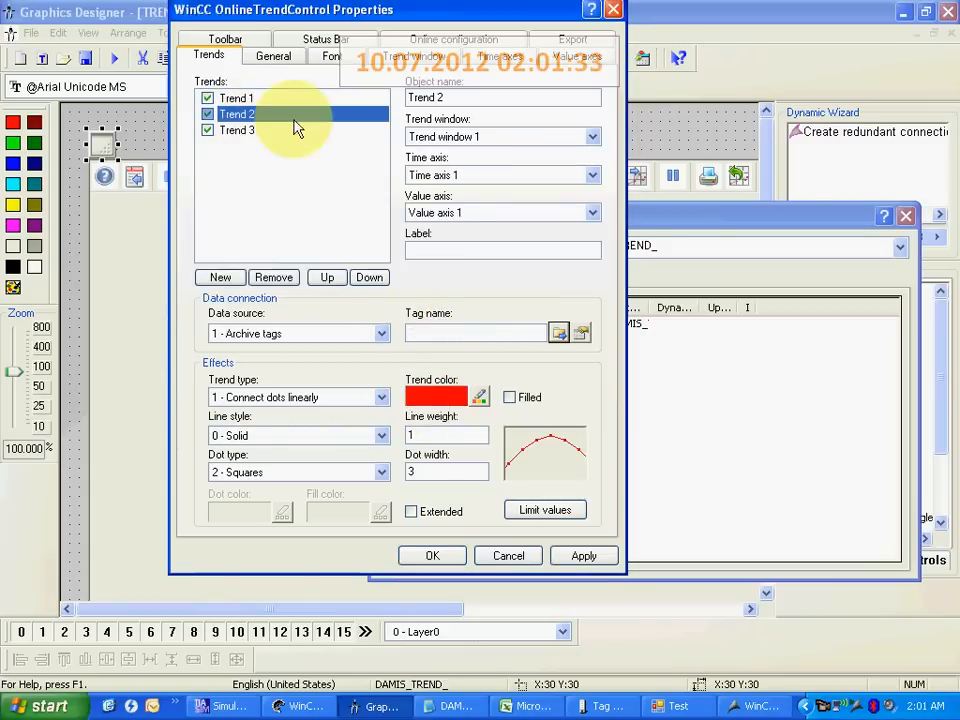
left_click(245, 99)
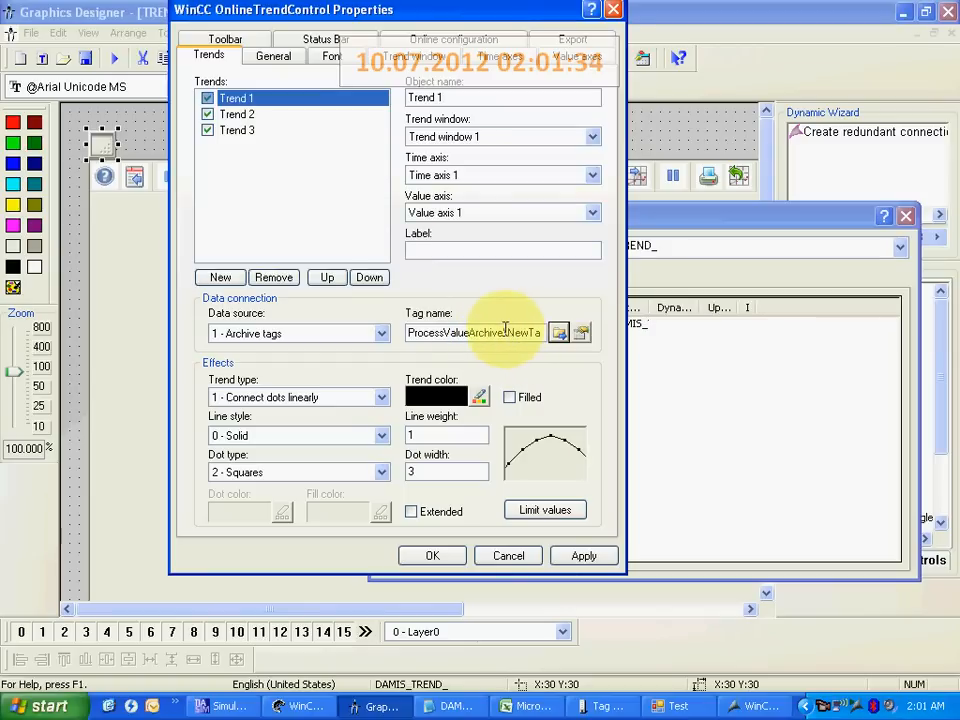
left_click_drag(505, 331, 369, 331)
key("Delete")
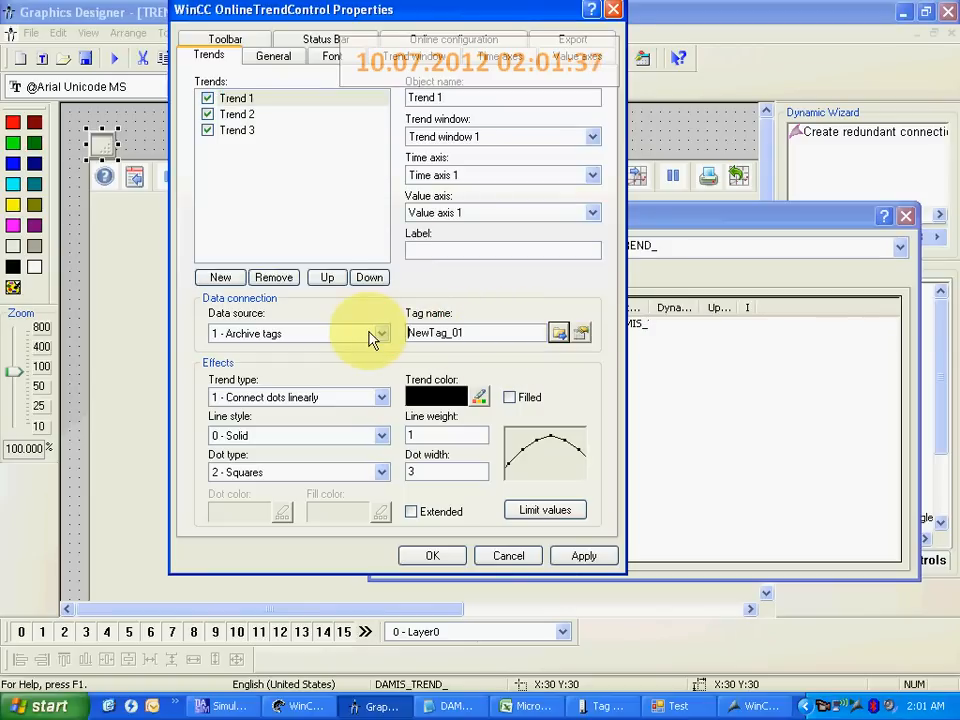
Connect Trend 2 to the archive tag NewTag_11, keeping only the tag name without the ProcessValueArchive\ prefix.
left_click(236, 114)
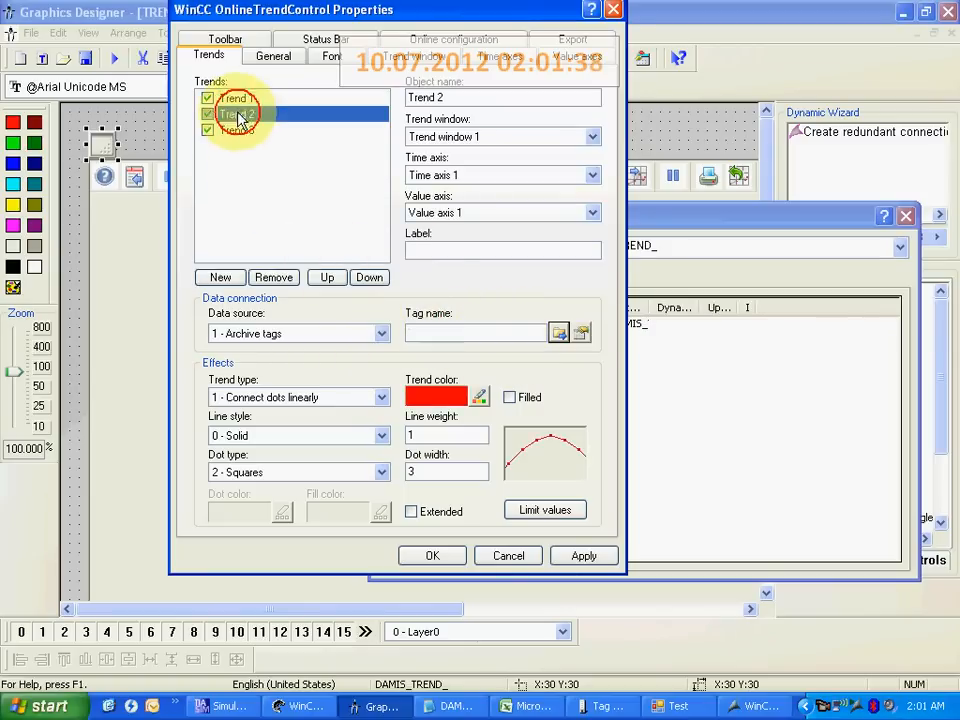
left_click(558, 332)
double_click(376, 286)
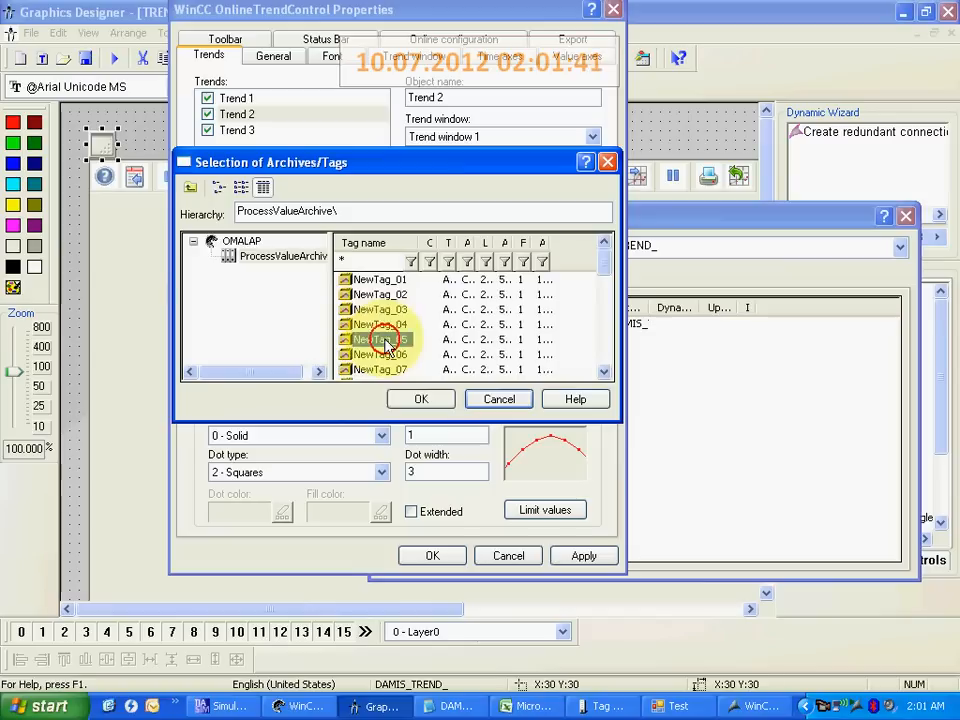
scroll(380, 336, "down", 2)
left_click(397, 370)
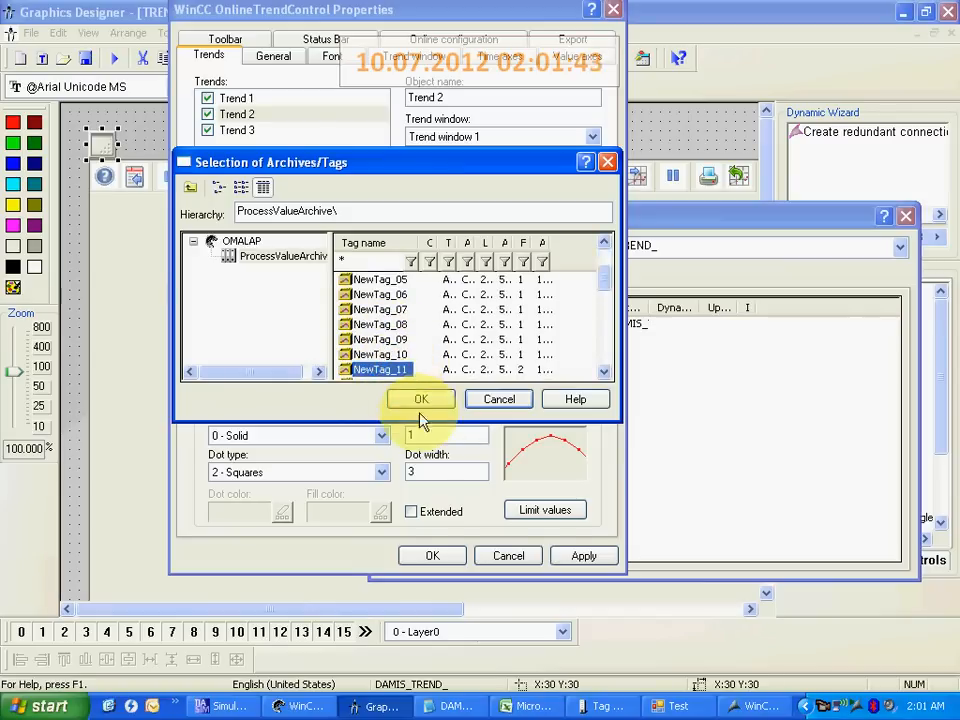
left_click(421, 399)
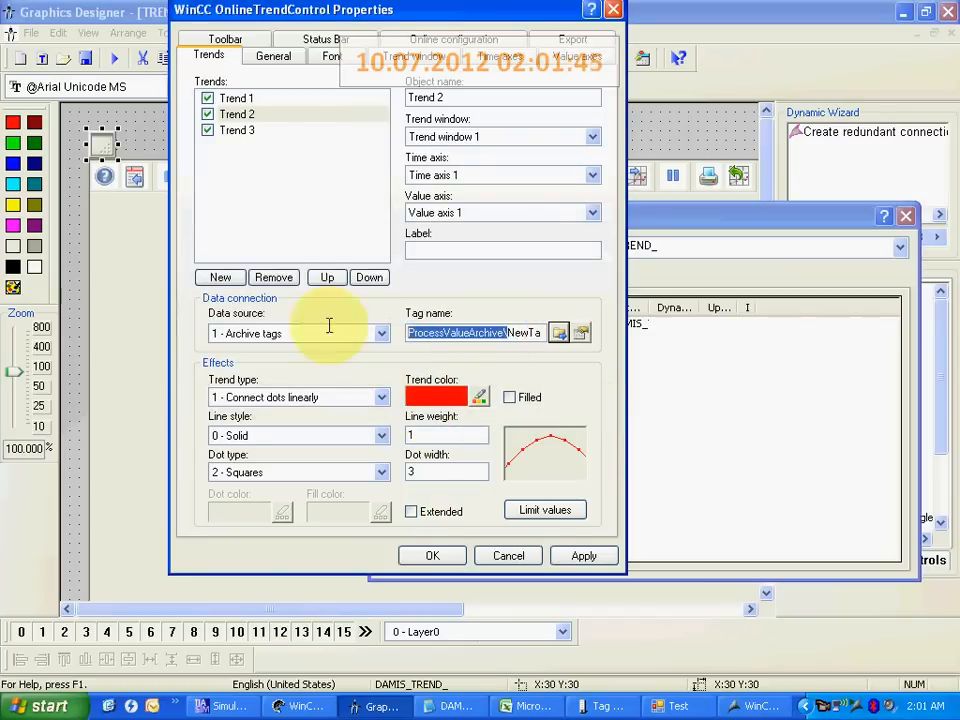
Connect Trend 3 to the archive tag NewTag_21 and strip the ProcessValueArchive\ prefix from its tag name.
left_click(220, 136)
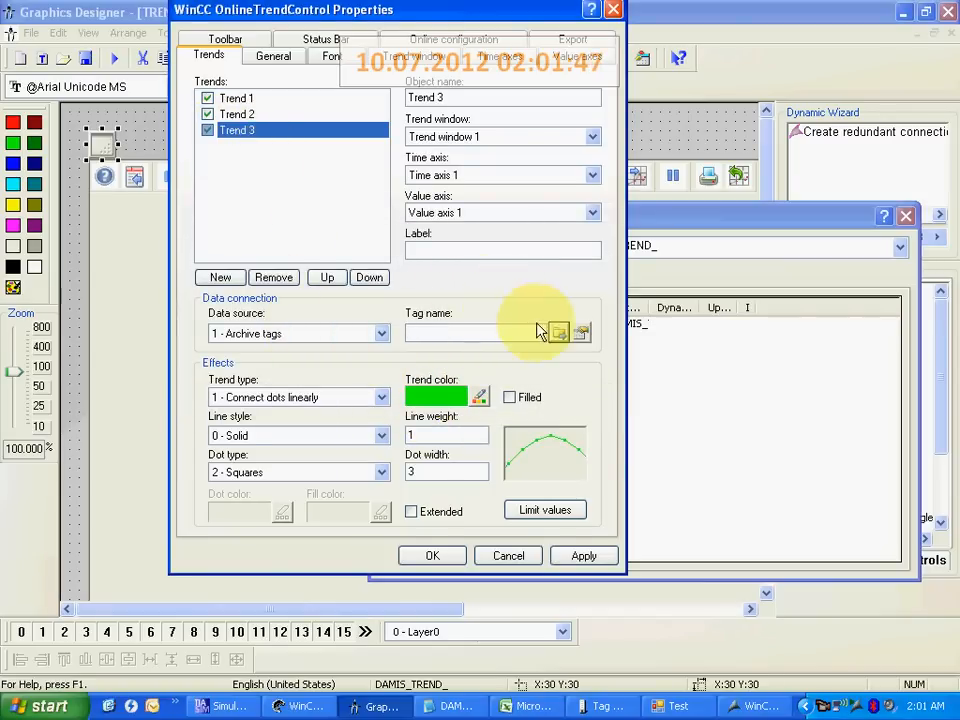
left_click(557, 332)
left_click(368, 283)
double_click(368, 283)
scroll(370, 335, "down", 3)
scroll(382, 335, "down", 2)
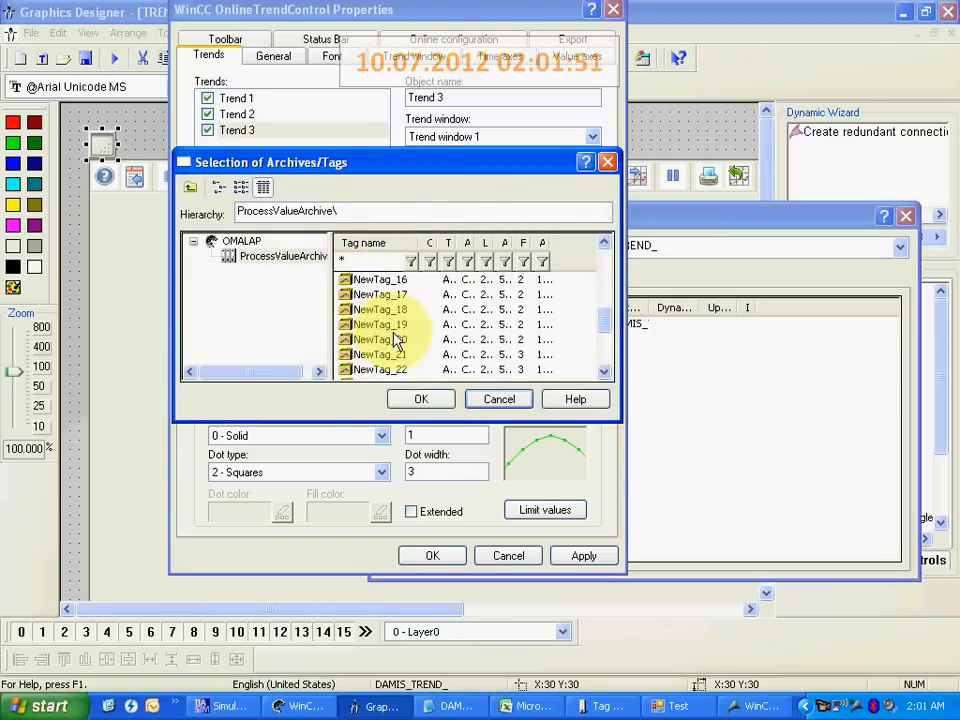
left_click(385, 344)
left_click(388, 357)
left_click(421, 399)
left_click_drag(503, 332, 336, 340)
key("Delete")
key("Delete")
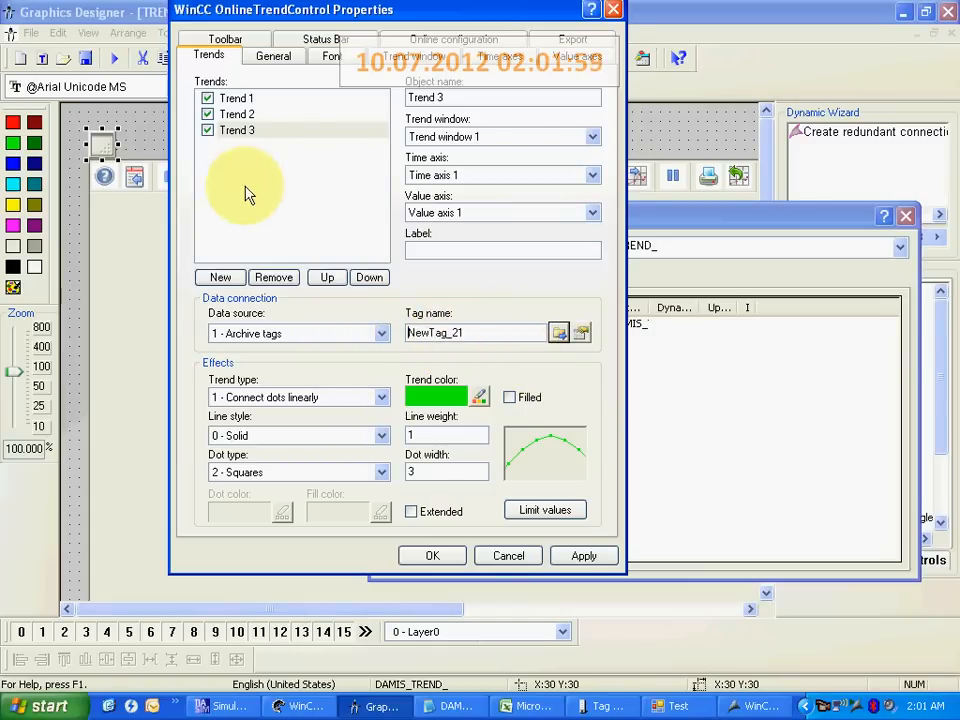
Assign Time axis 2 and Value axis 2 to Trend 2.
left_click(245, 98)
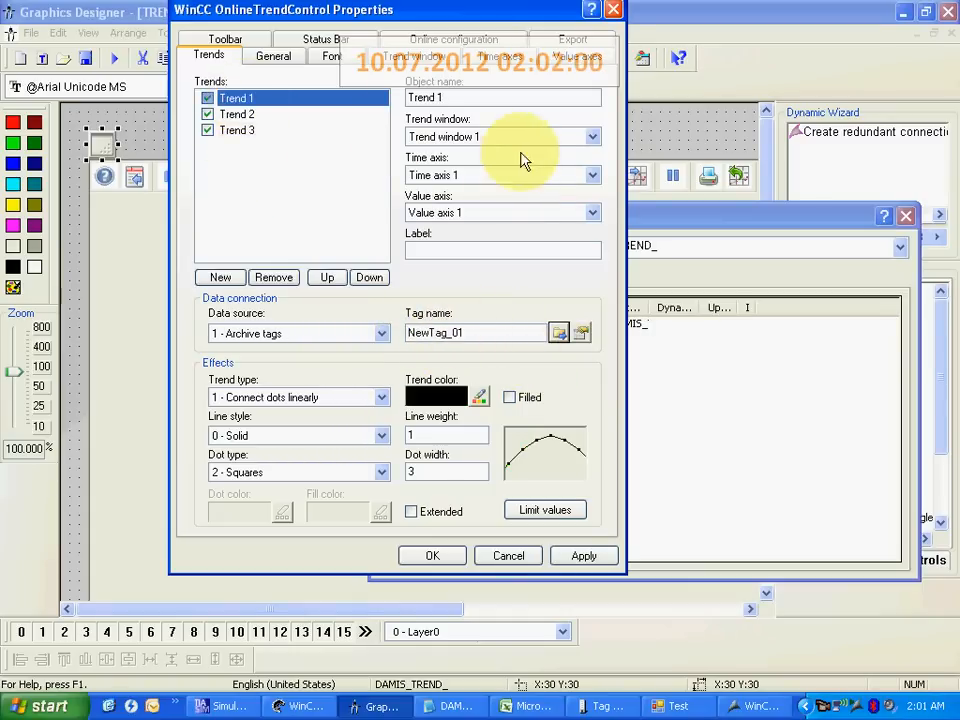
left_click(237, 114)
left_click(585, 176)
left_click(554, 218)
left_click(545, 214)
left_click(528, 249)
Assign Time axis 3 and Value axis 3 to Trend 3, and apply the trend control configuration.
left_click(237, 130)
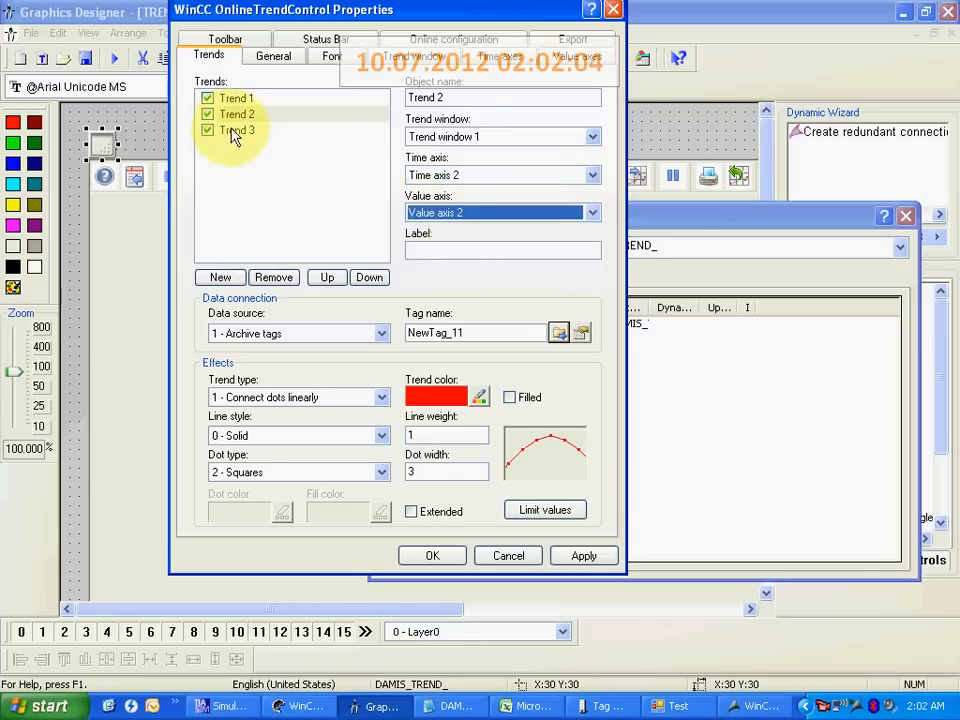
left_click(520, 176)
left_click(507, 229)
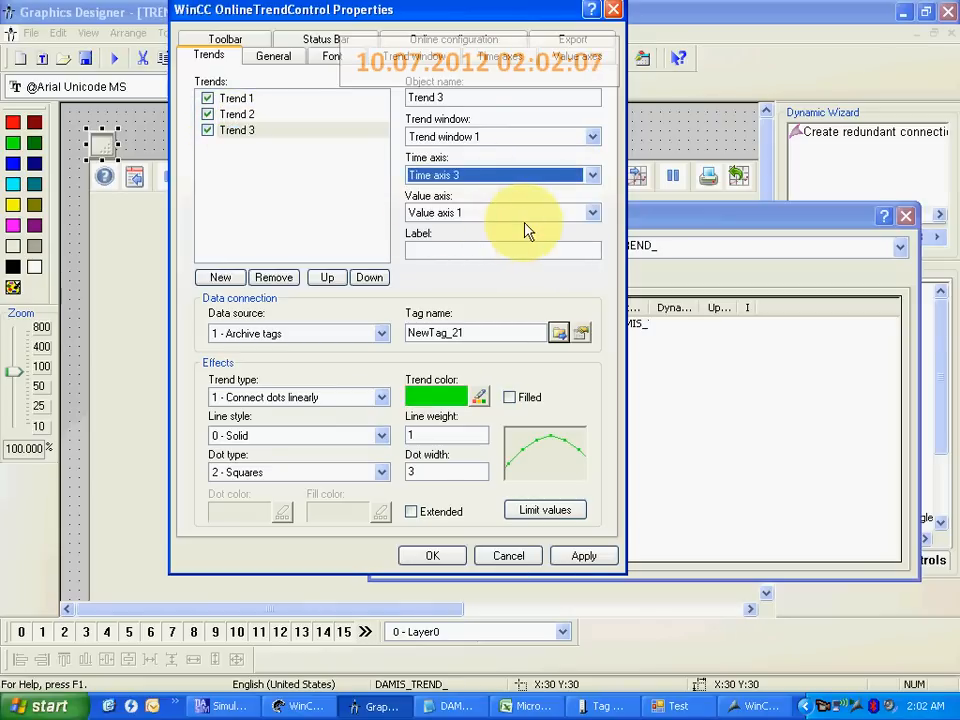
left_click(530, 213)
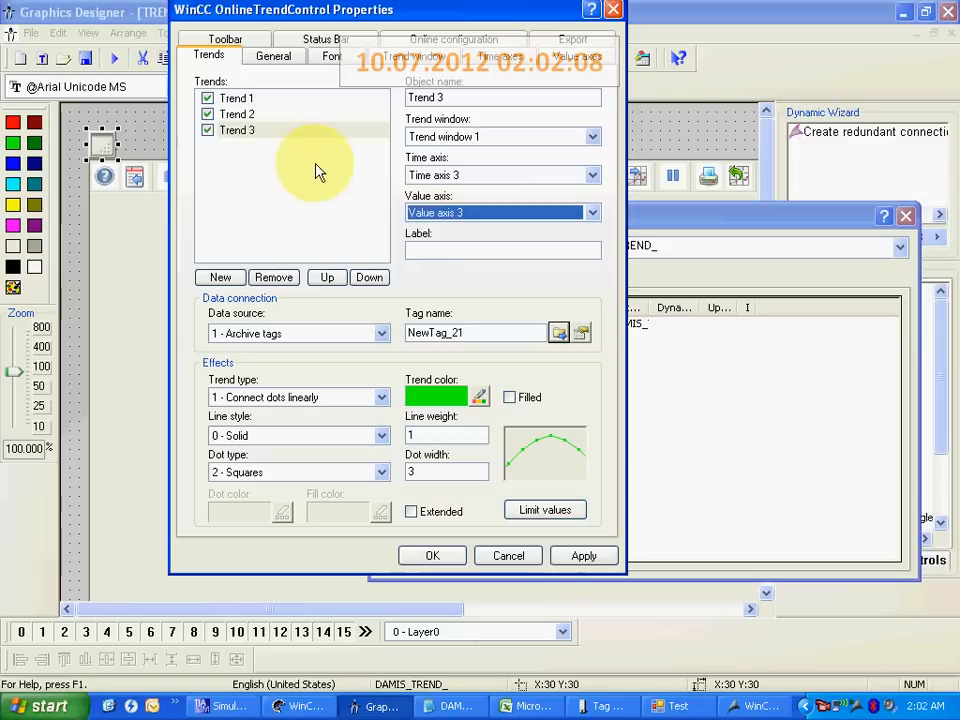
left_click(578, 558)
left_click(455, 560)
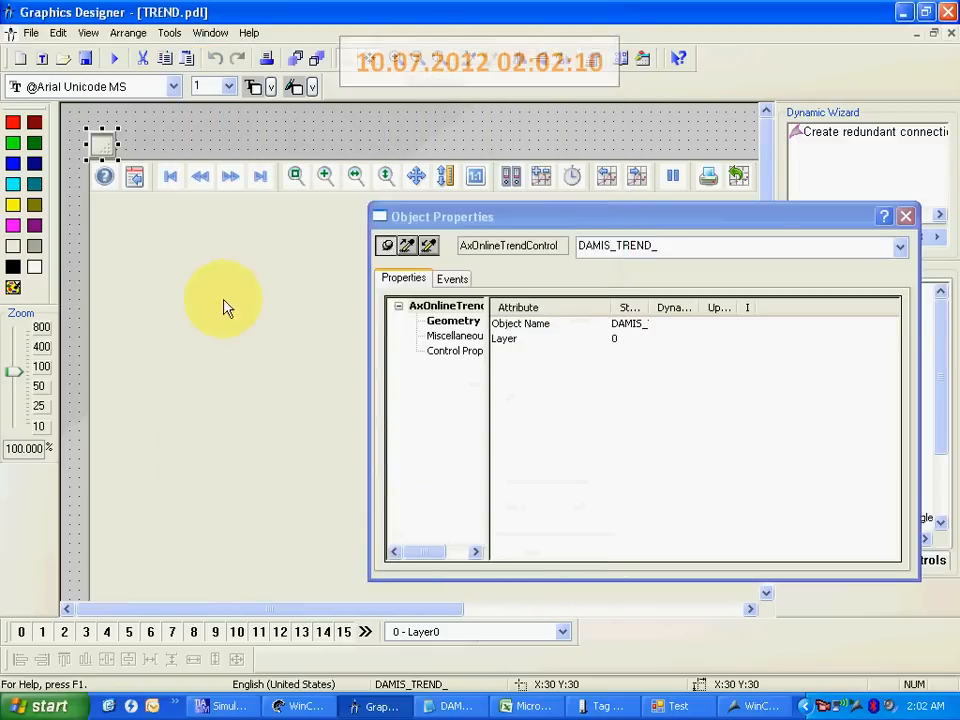
Save TREND.pdl, run it in WinCC Runtime and enlarge the runtime window to show the whole trend control.
left_click(86, 61)
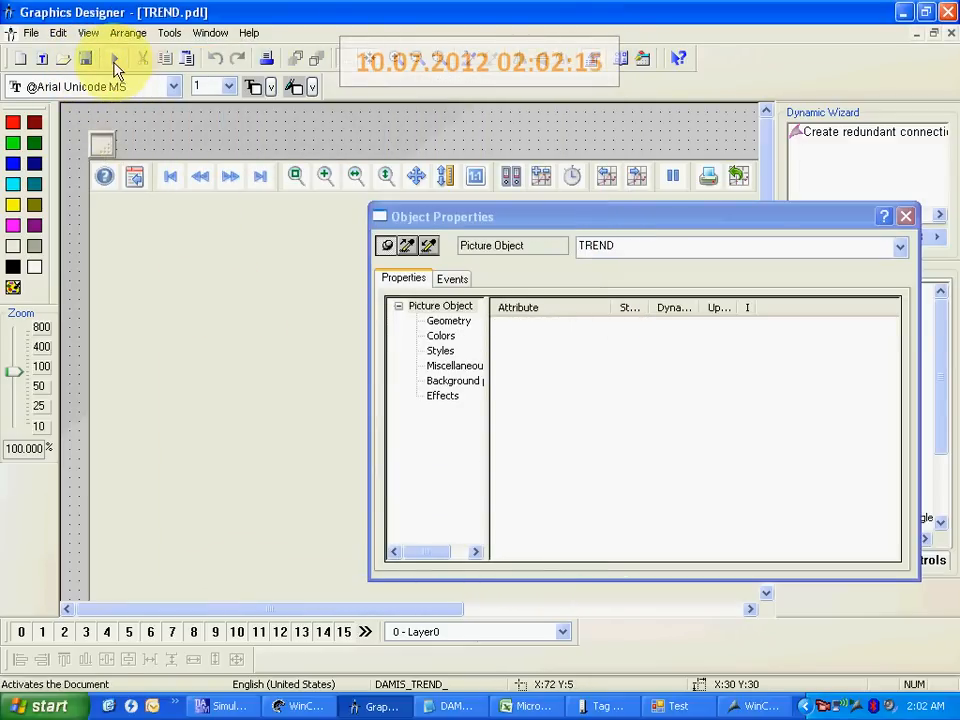
left_click(116, 62)
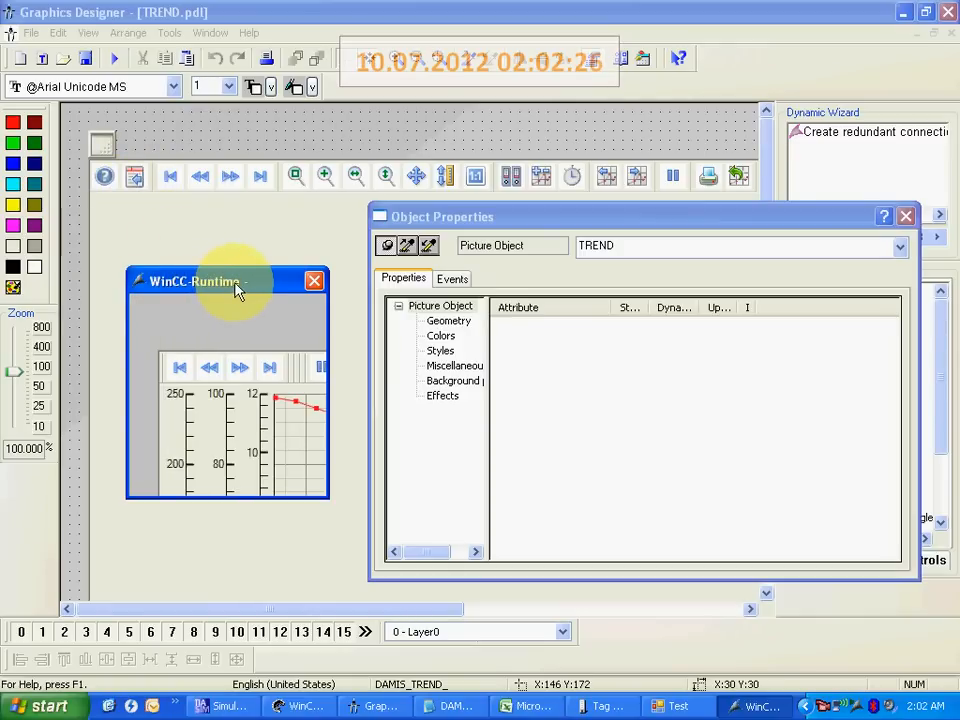
left_click_drag(237, 286, 208, 51)
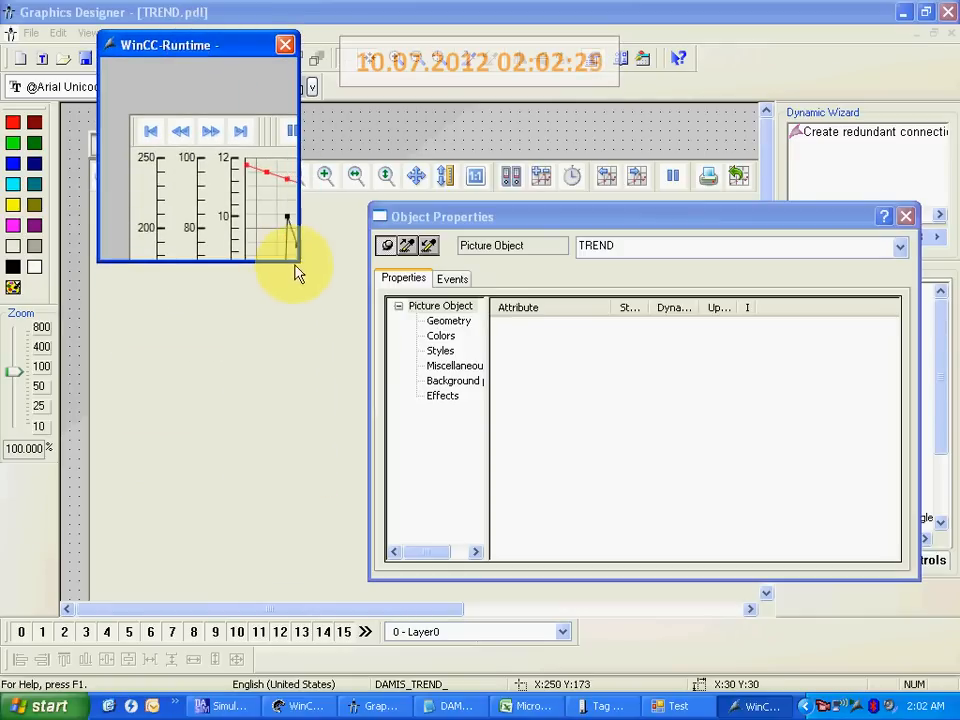
left_click_drag(296, 259, 886, 658)
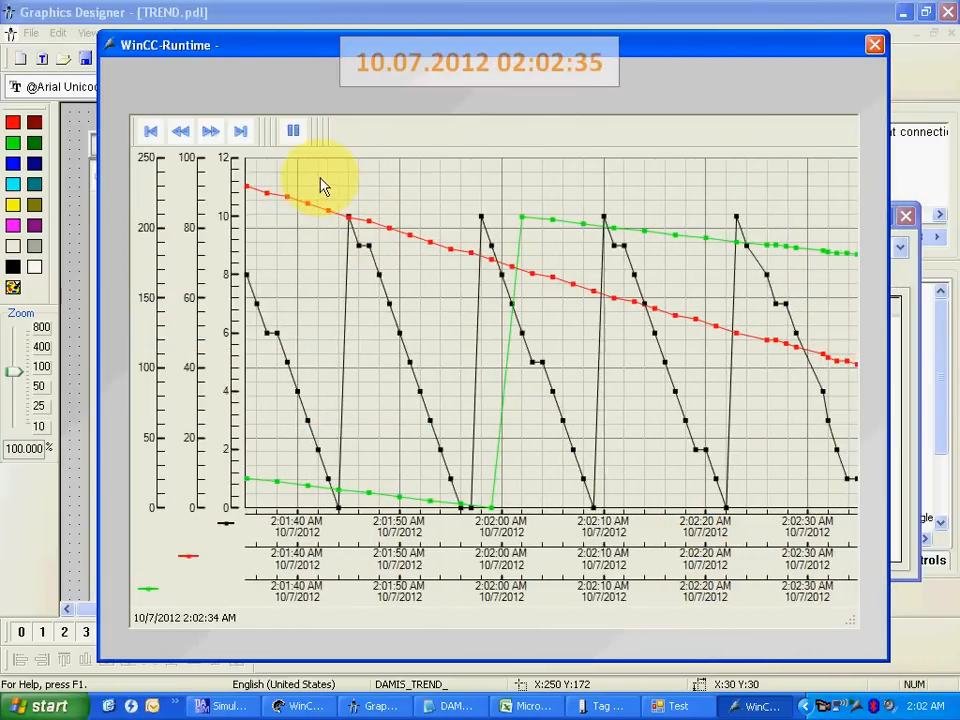
Stop the running trend display and go back to the preceding time interval.
left_click(293, 138)
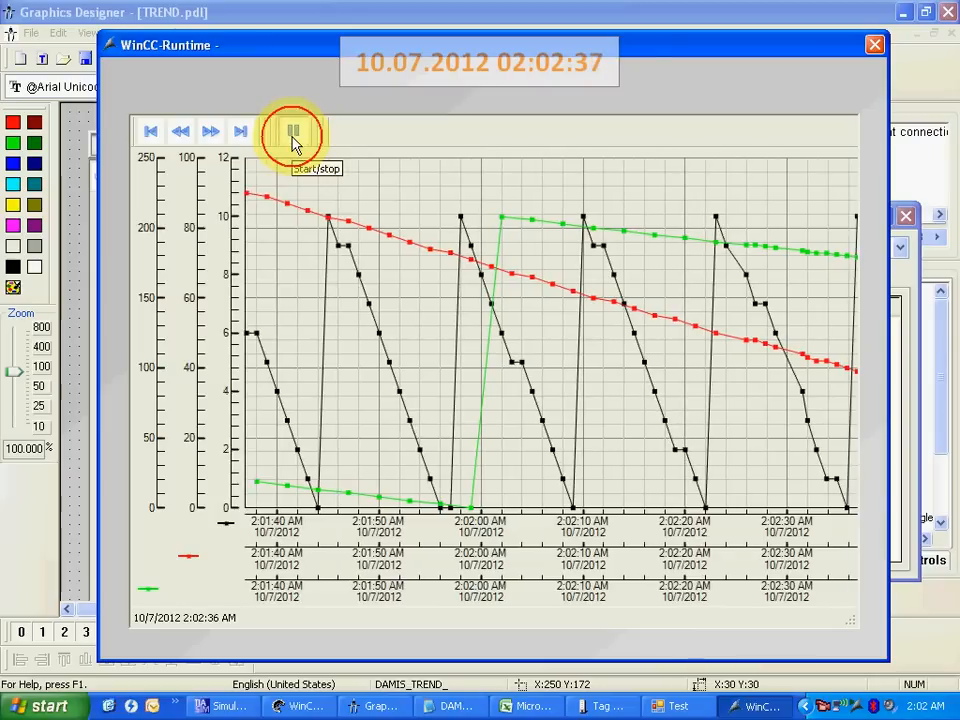
left_click(188, 133)
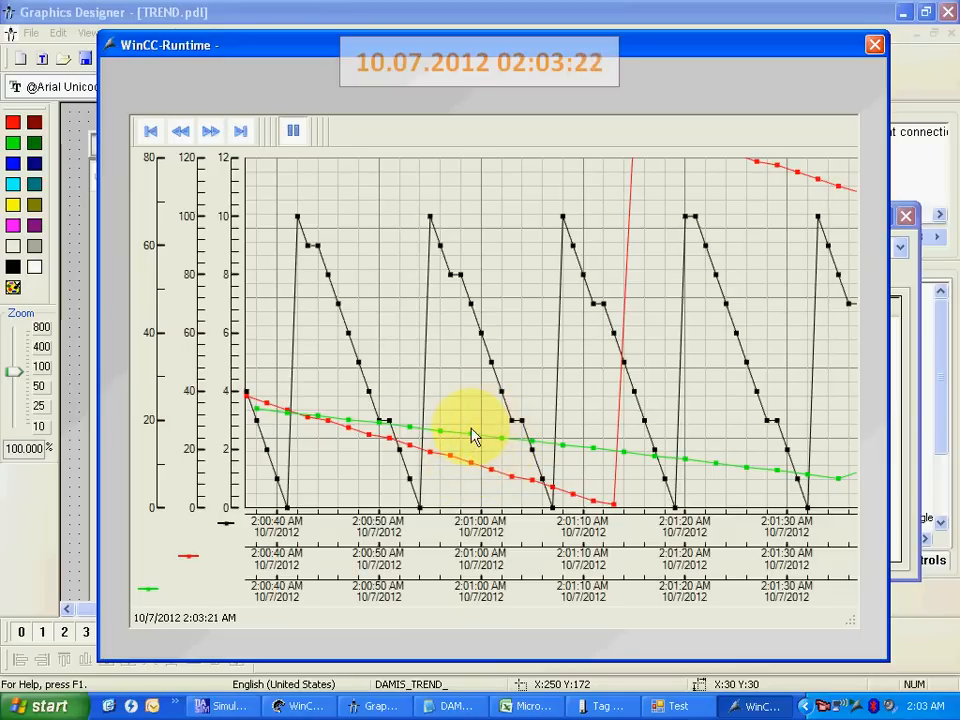
Page the trend display back one more time interval, restart its live updating and stop it again.
left_click(183, 143)
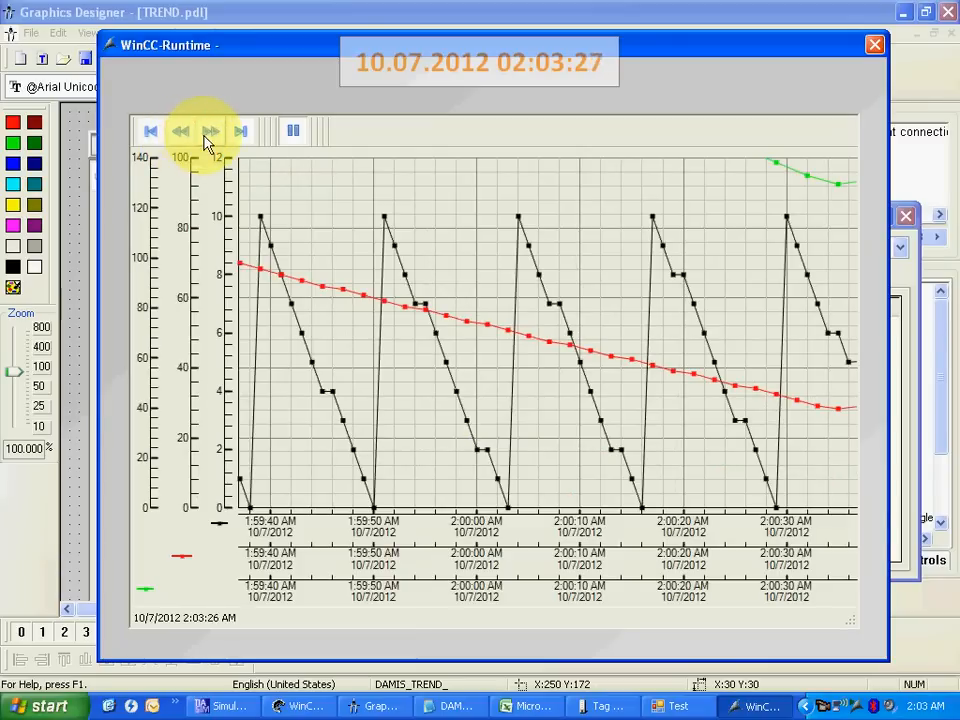
left_click(289, 138)
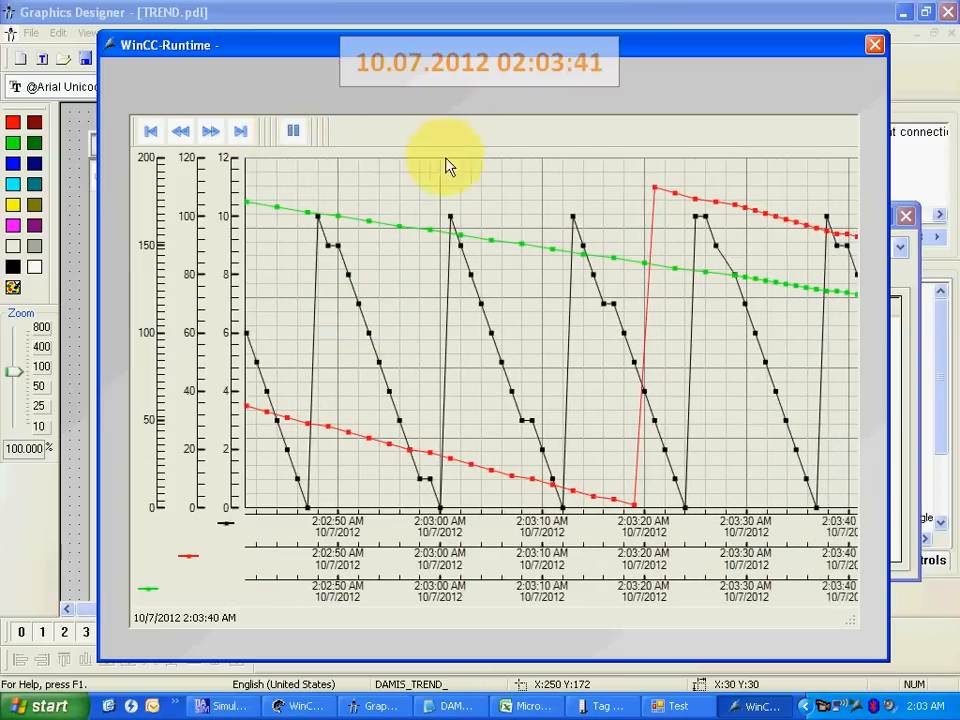
left_click(291, 131)
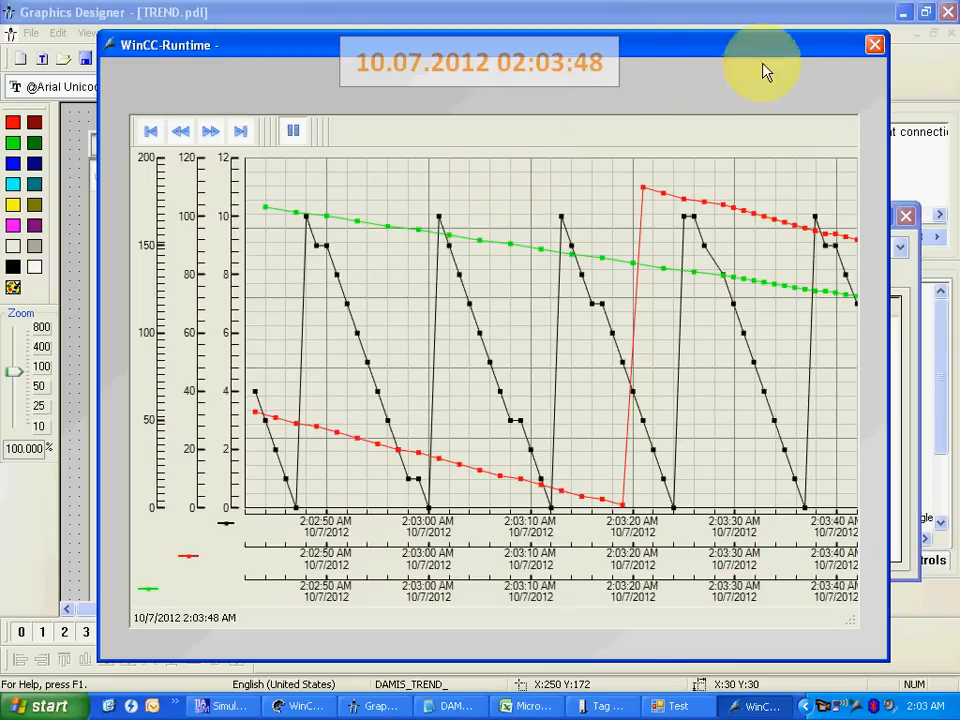
Close the WinCC Runtime window and save the TREND.pdl picture in Graphics Designer.
left_click(875, 46)
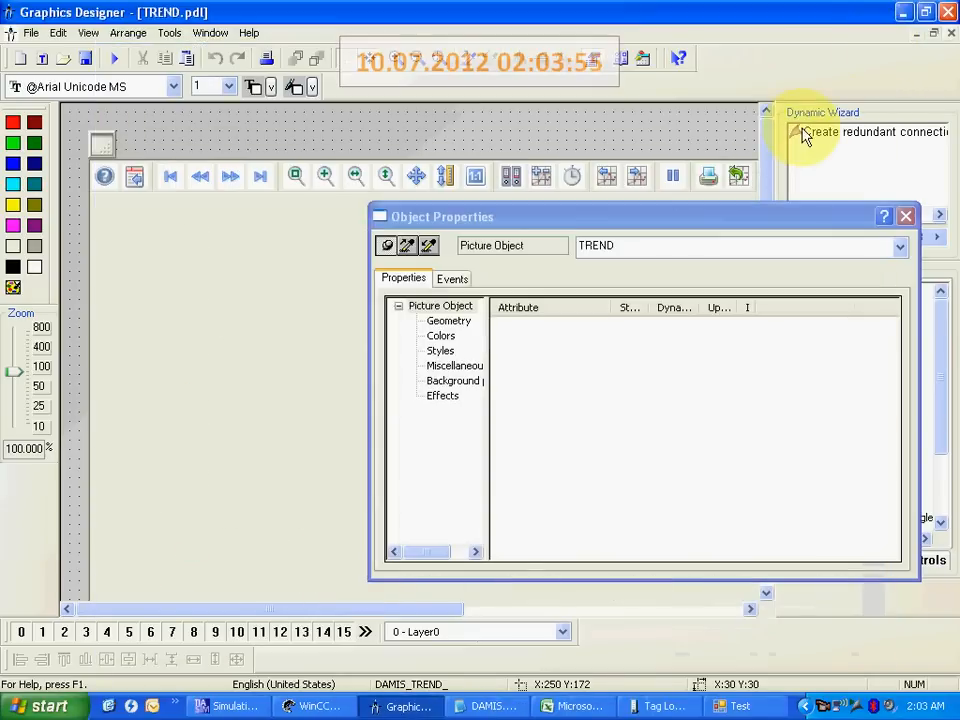
left_click(86, 58)
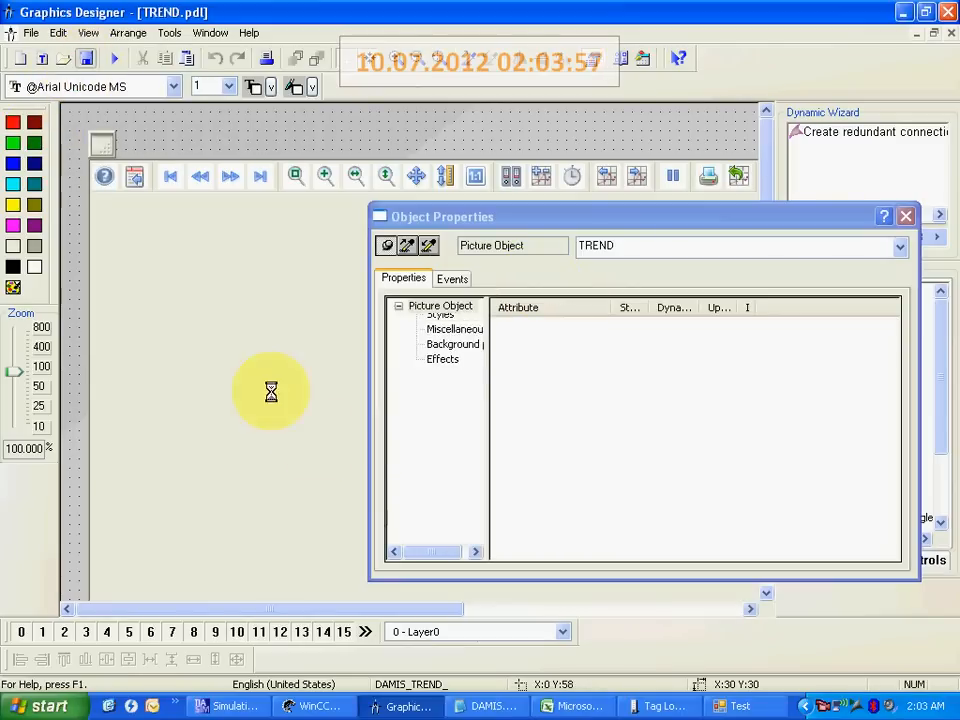
Bring up the Test application and the DAMIS.txt notes in Notepad, and highlight the contact e-mail line.
left_click(735, 706)
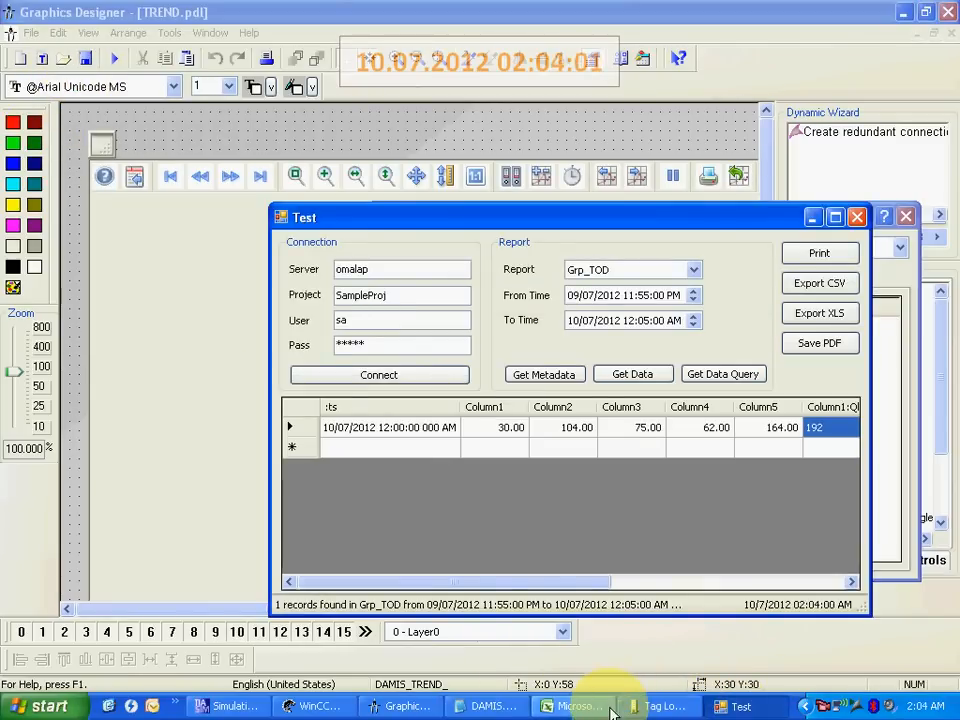
left_click(482, 708)
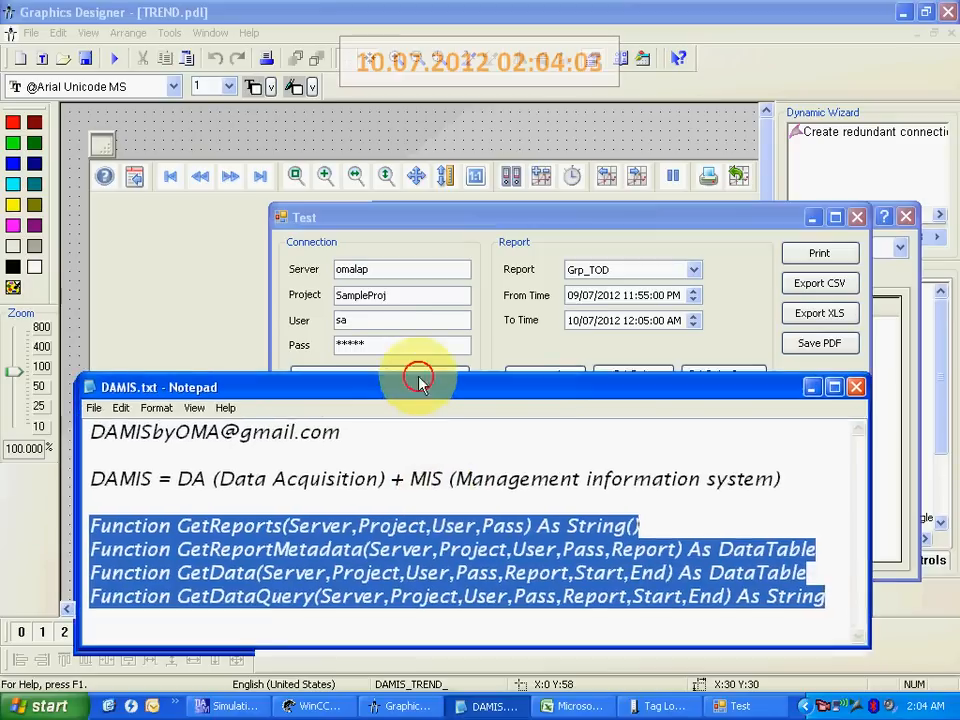
left_click_drag(408, 390, 445, 287)
left_click_drag(381, 326, 106, 325)
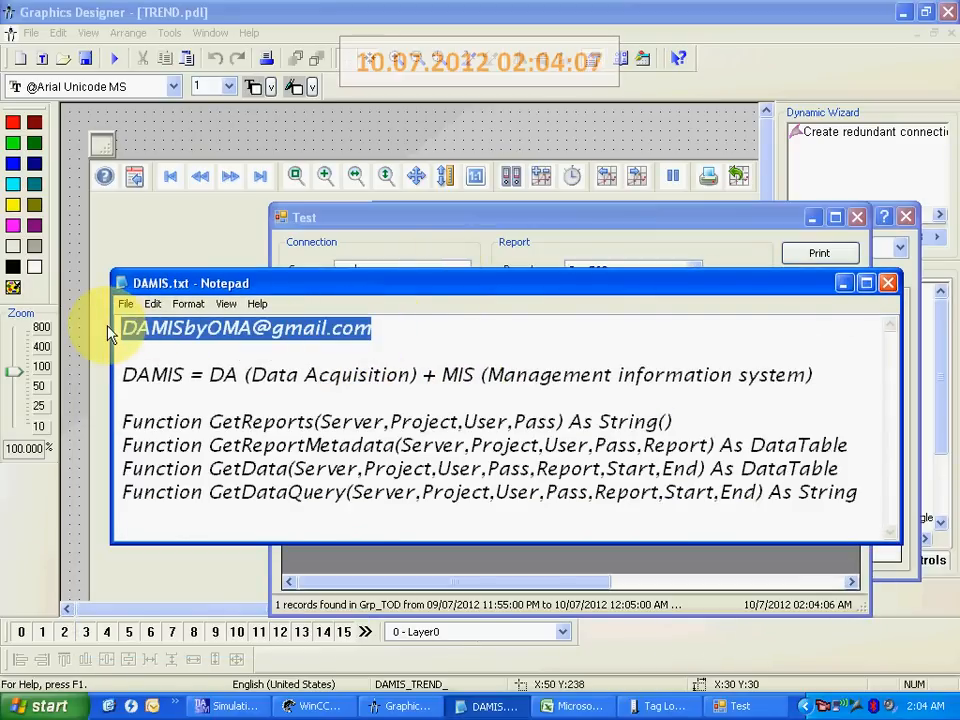